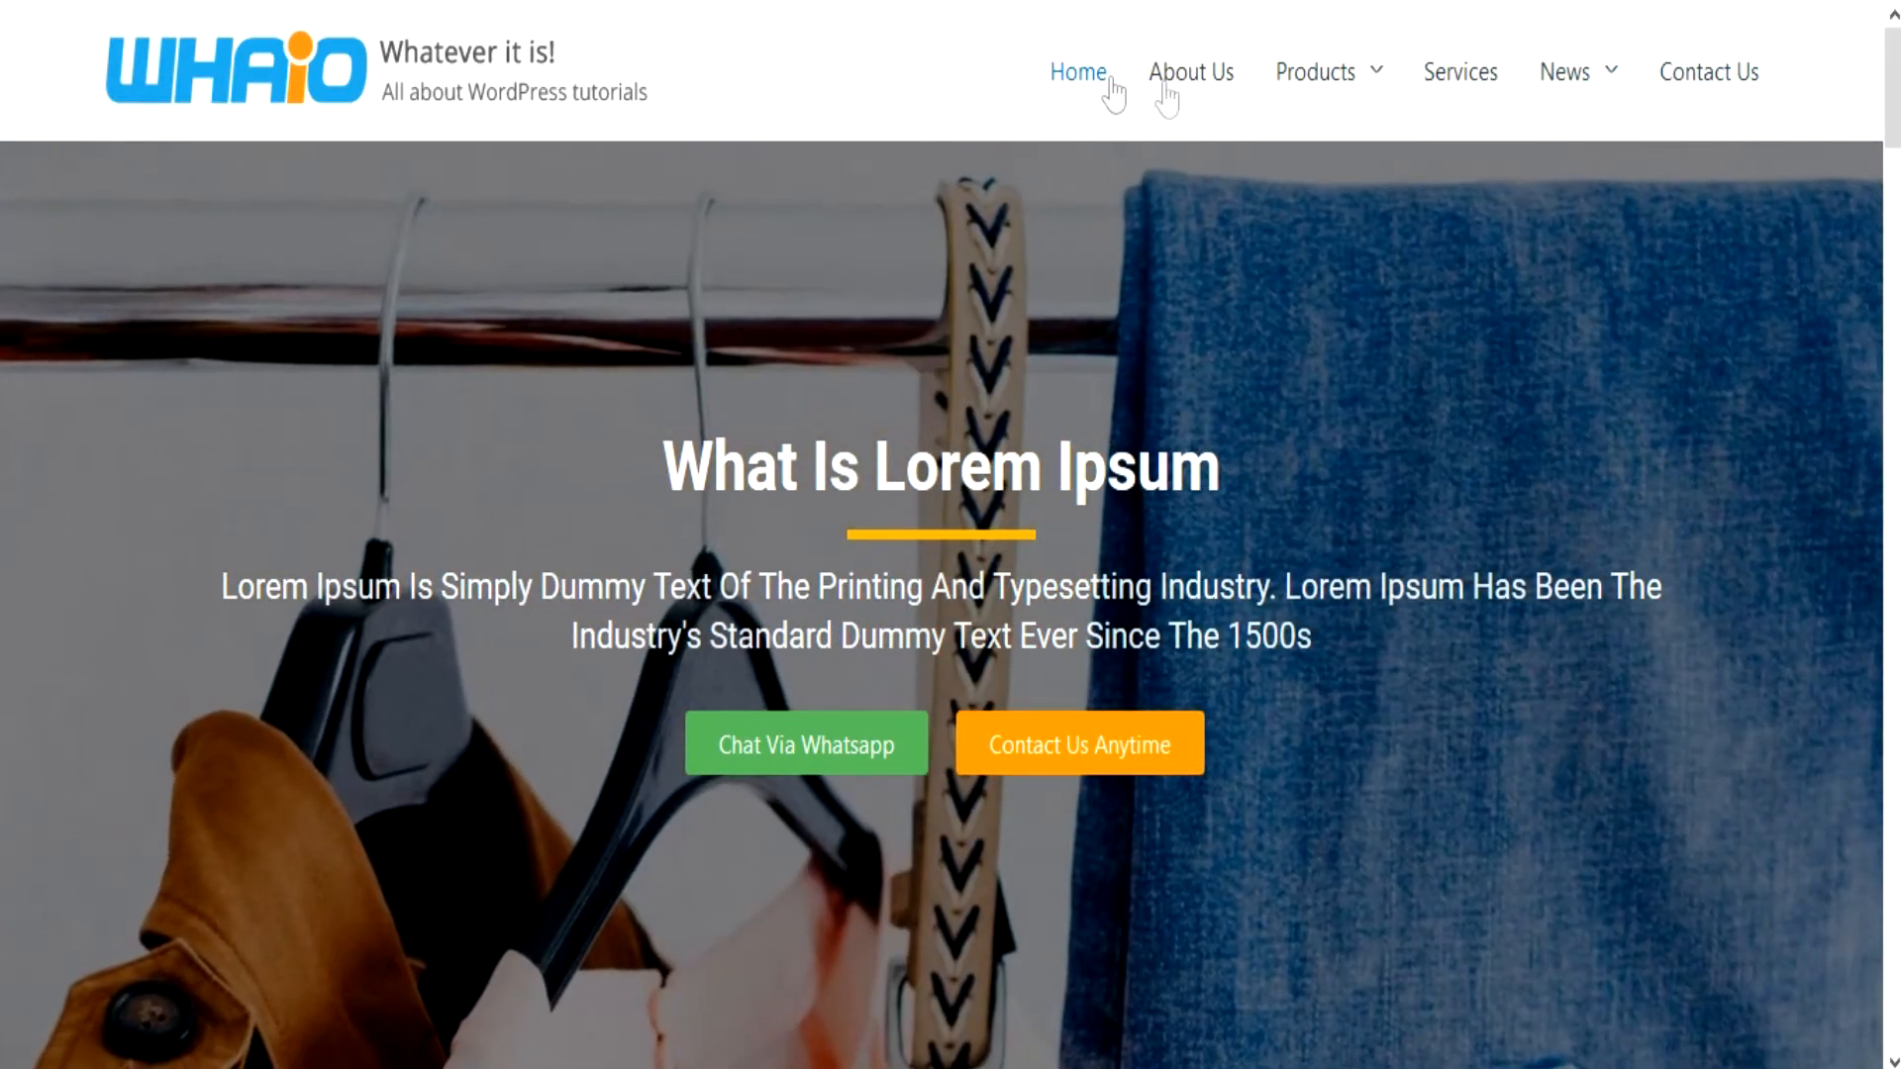
Step: Browse the site's About Us page, Fashion product category and Design news listing, and return to the home page
{"action": "left_click", "coordinate": [1172, 85]}
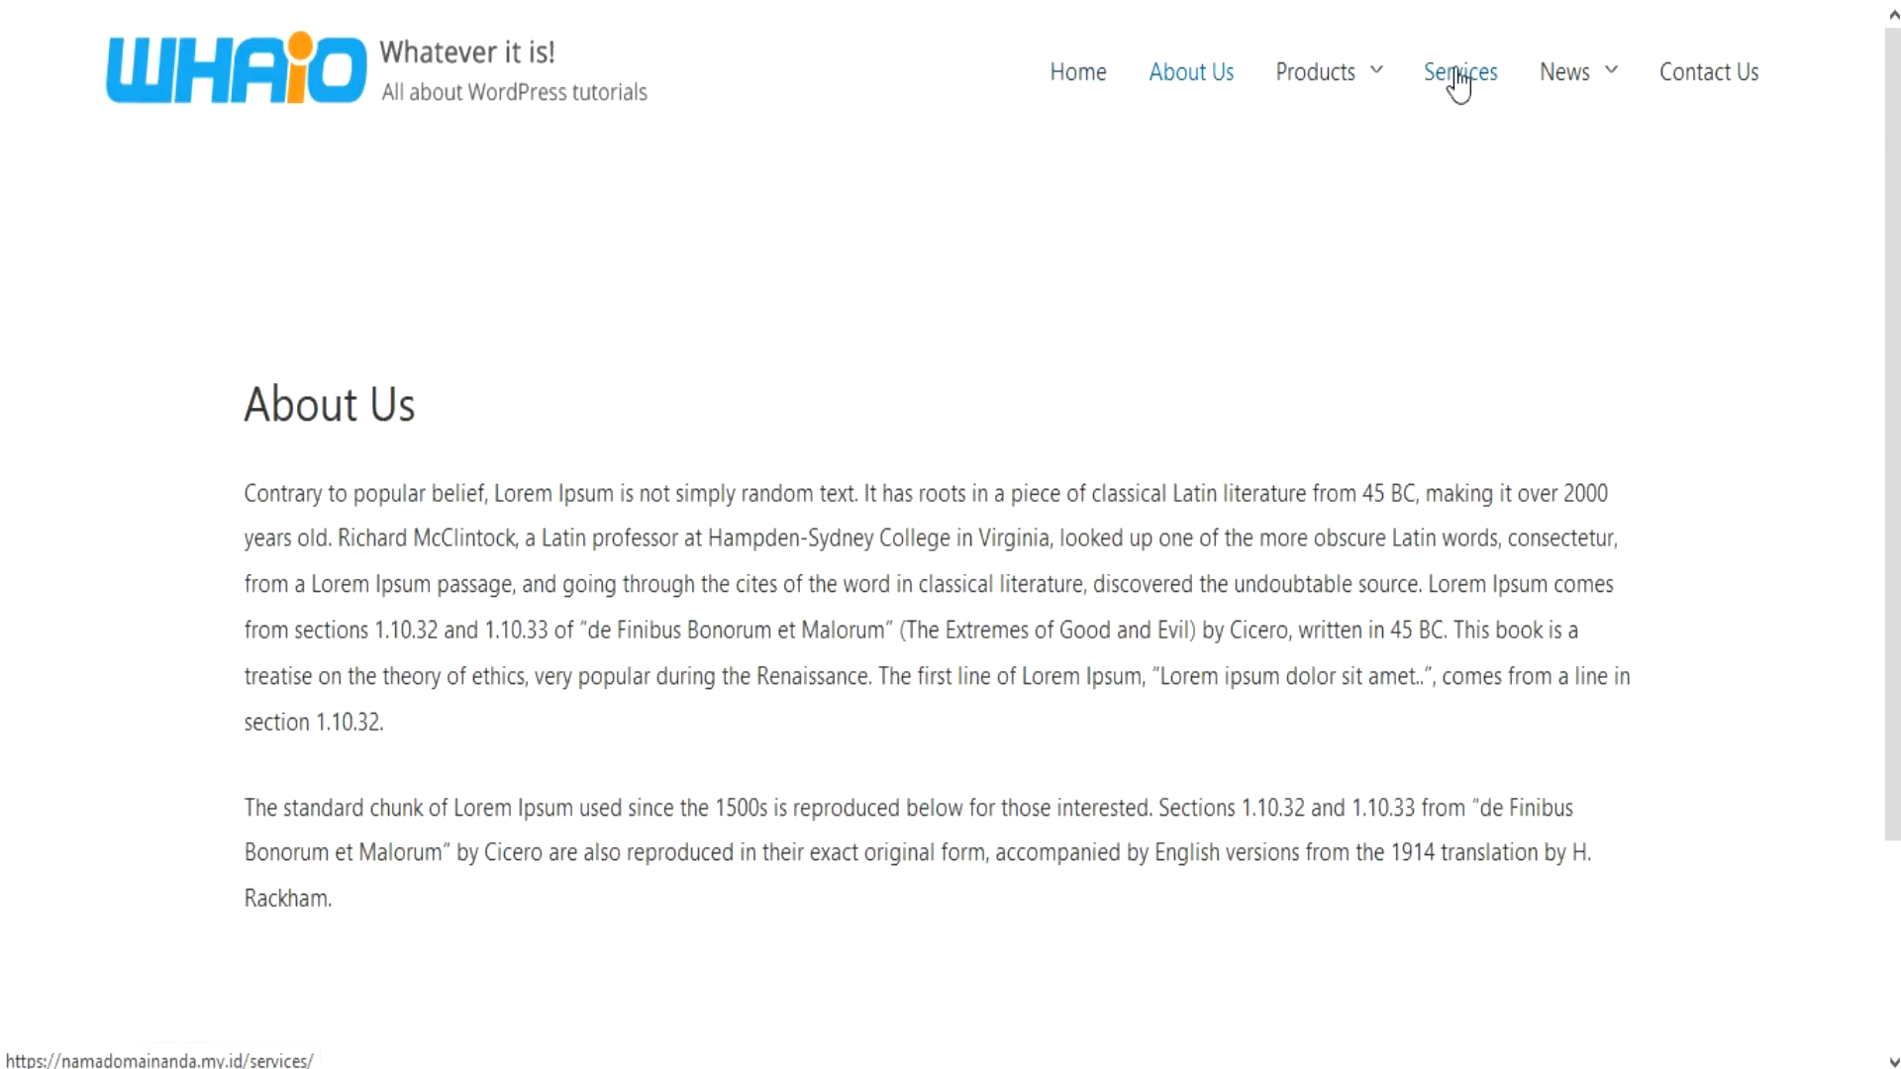
{"action": "mouse_move", "coordinate": [1319, 74]}
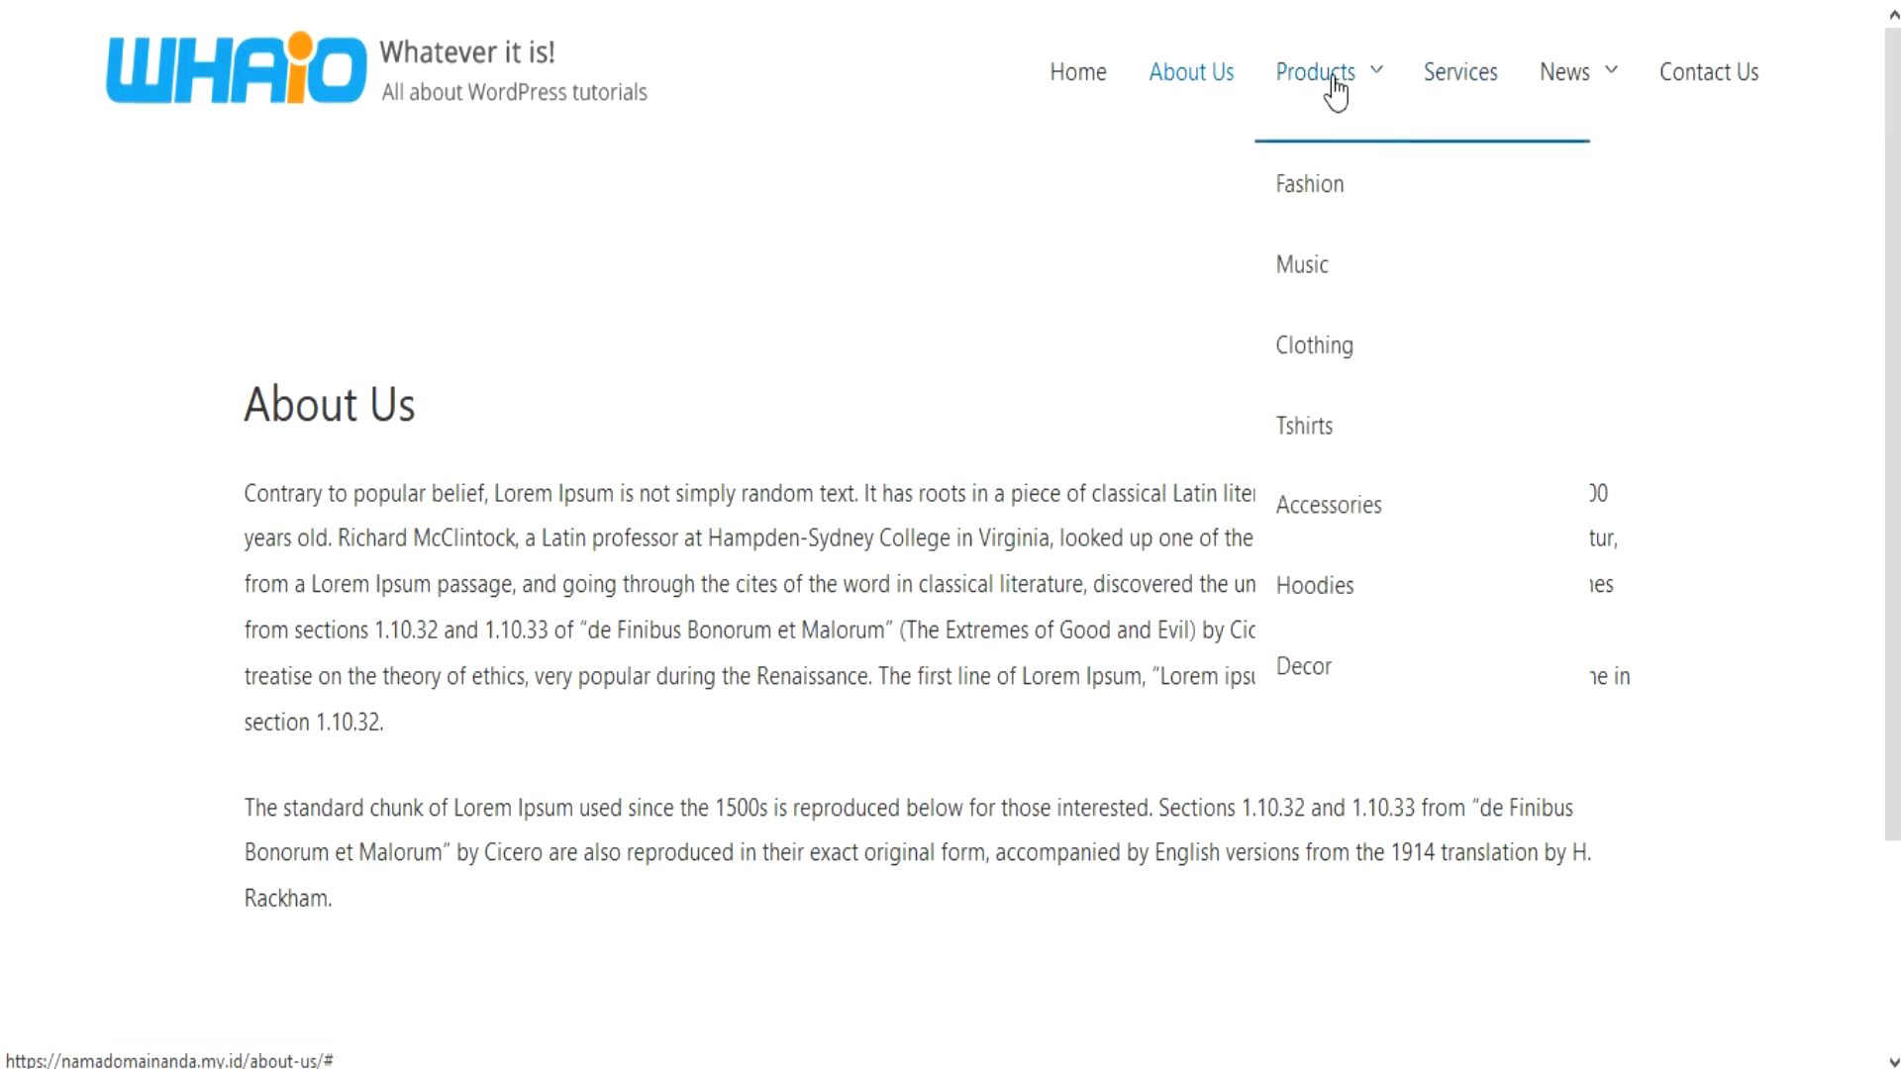
{"action": "left_click", "coordinate": [1317, 188]}
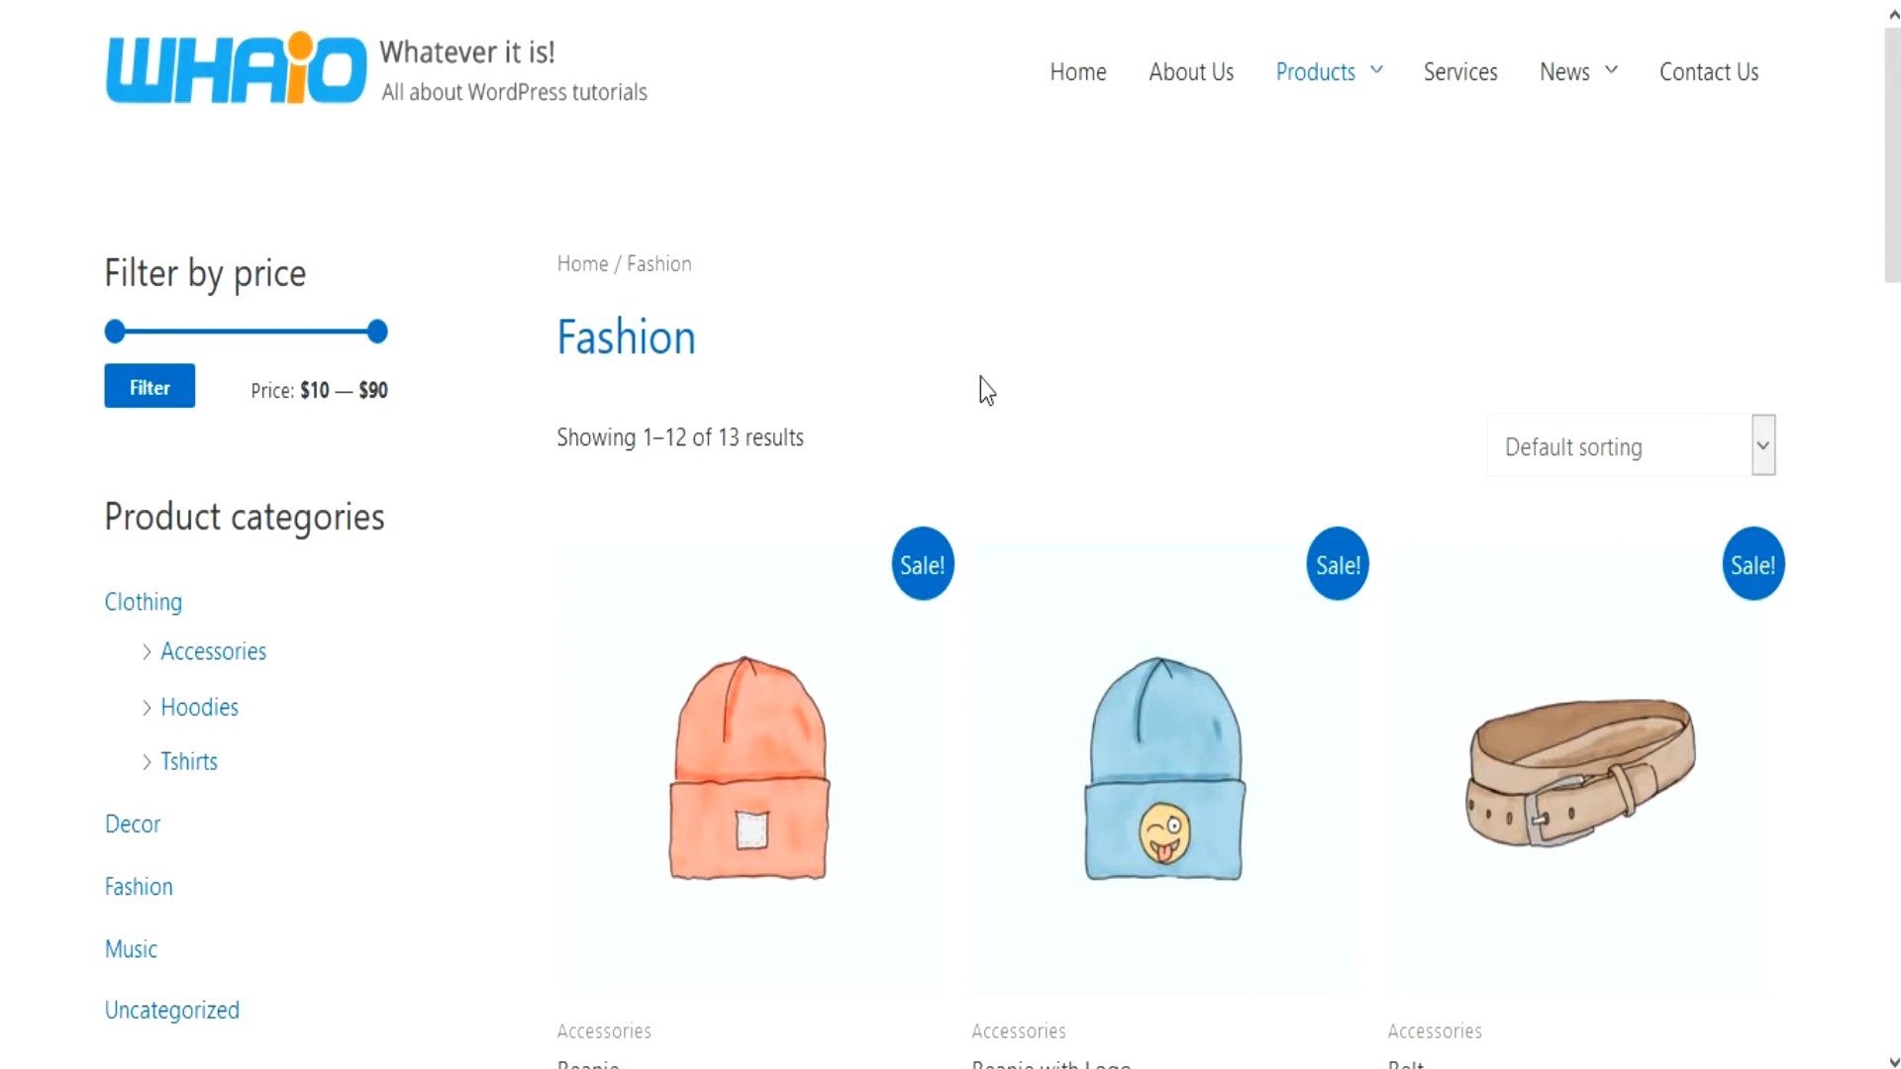
{"action": "mouse_move", "coordinate": [1562, 99]}
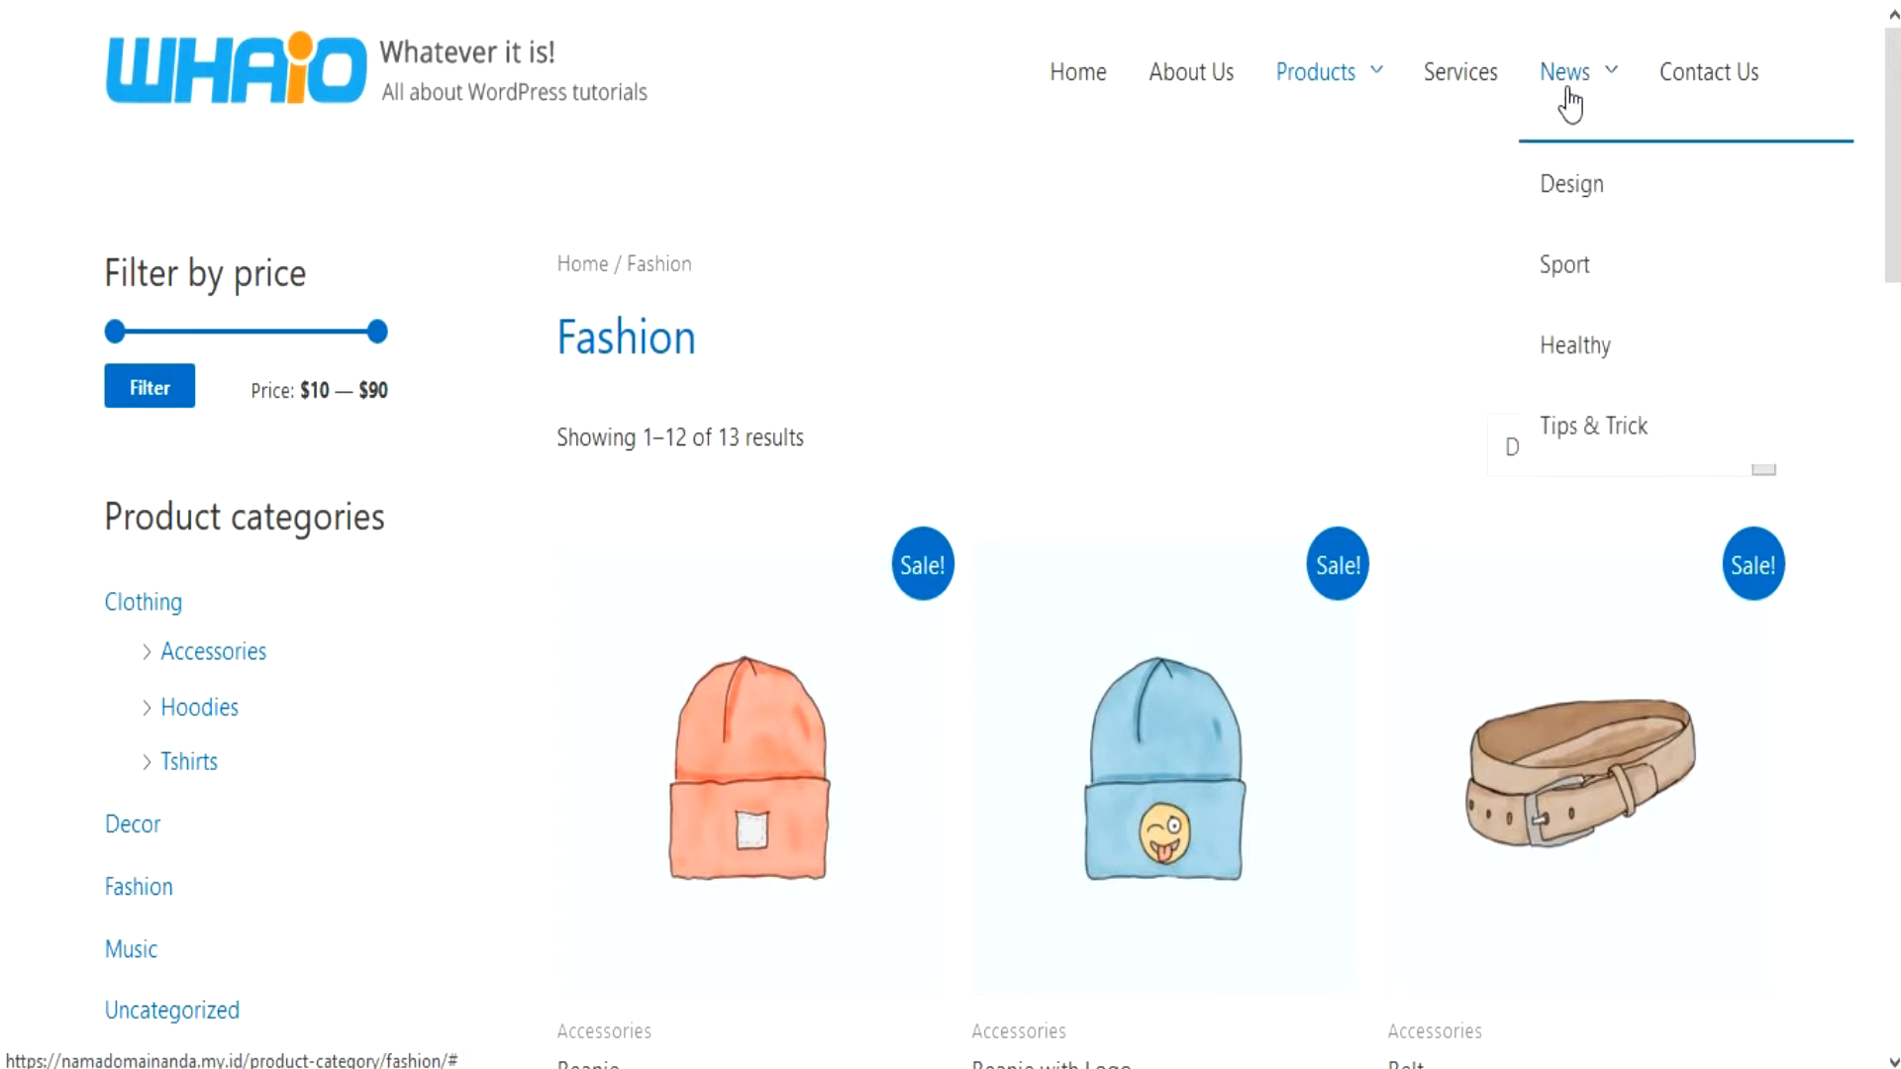
{"action": "left_click", "coordinate": [1567, 190]}
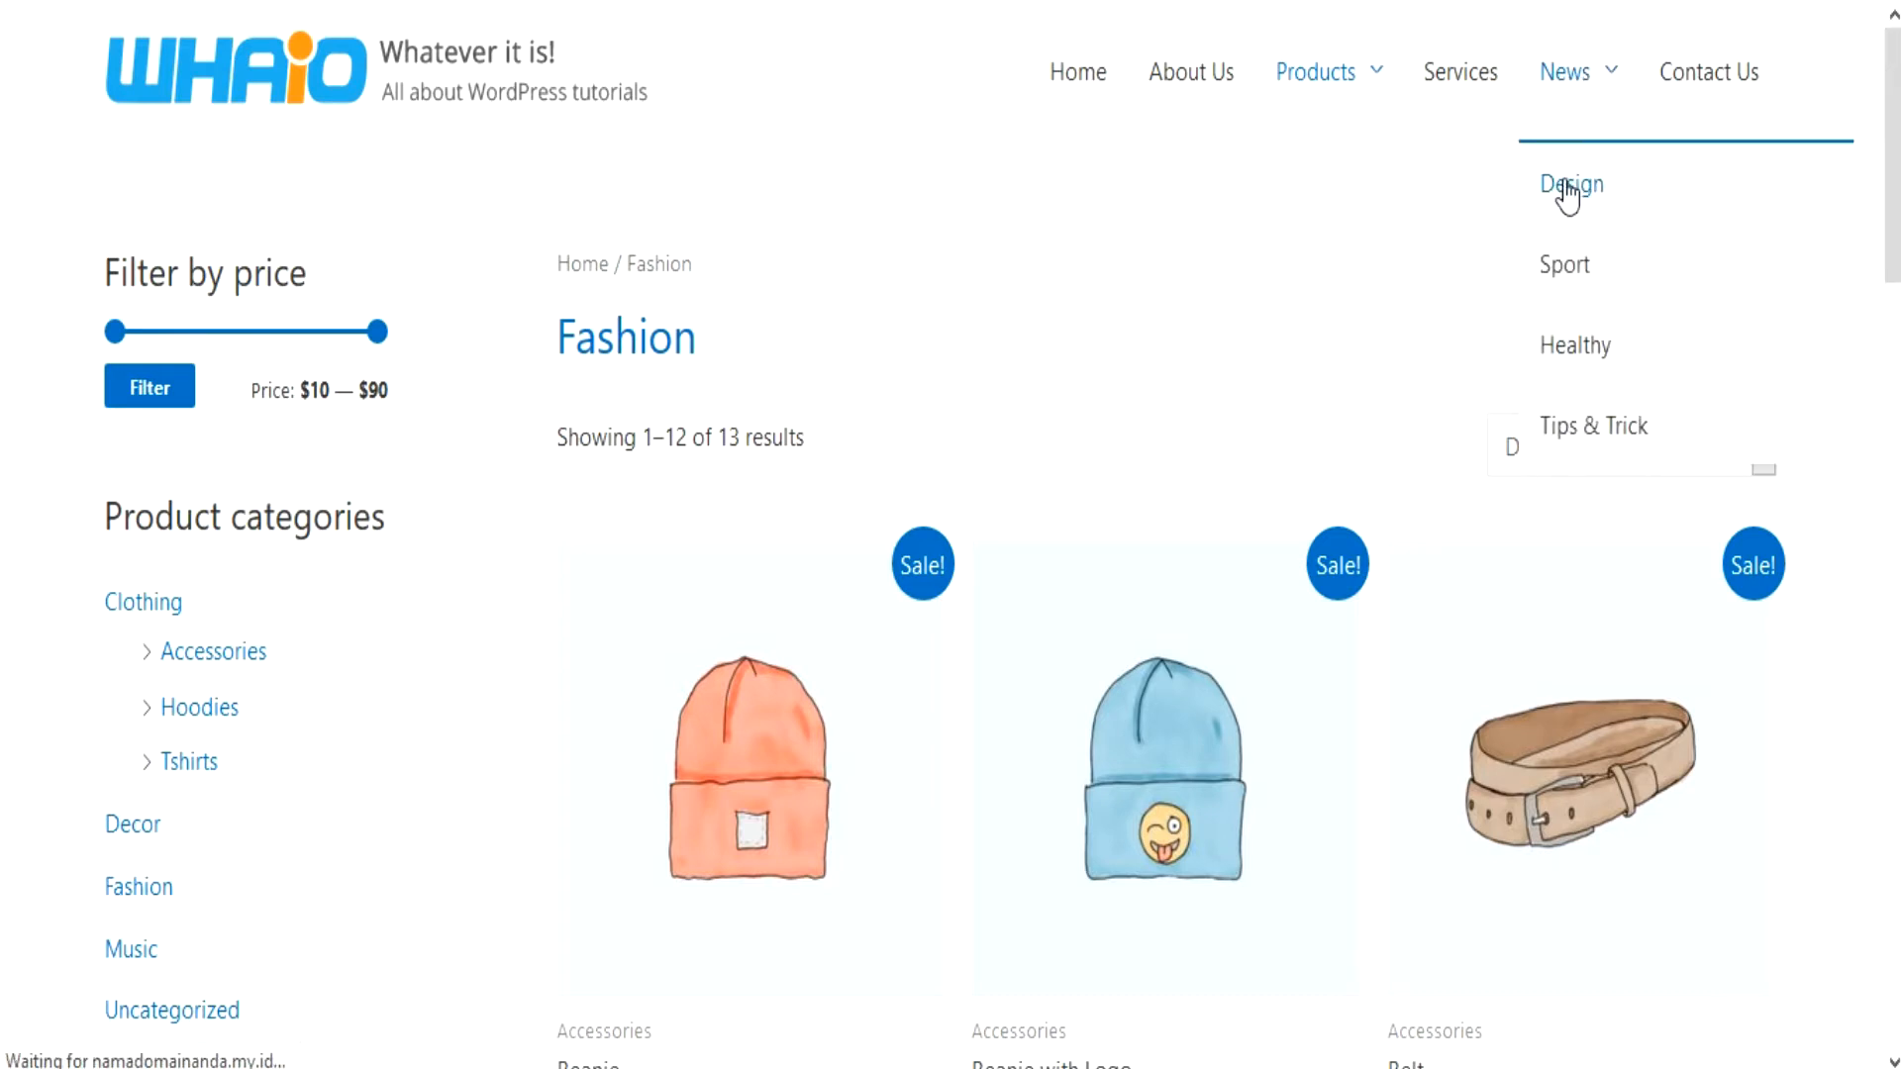
{"action": "scroll", "coordinate": [730, 634], "scroll_direction": "down", "scroll_amount": 10}
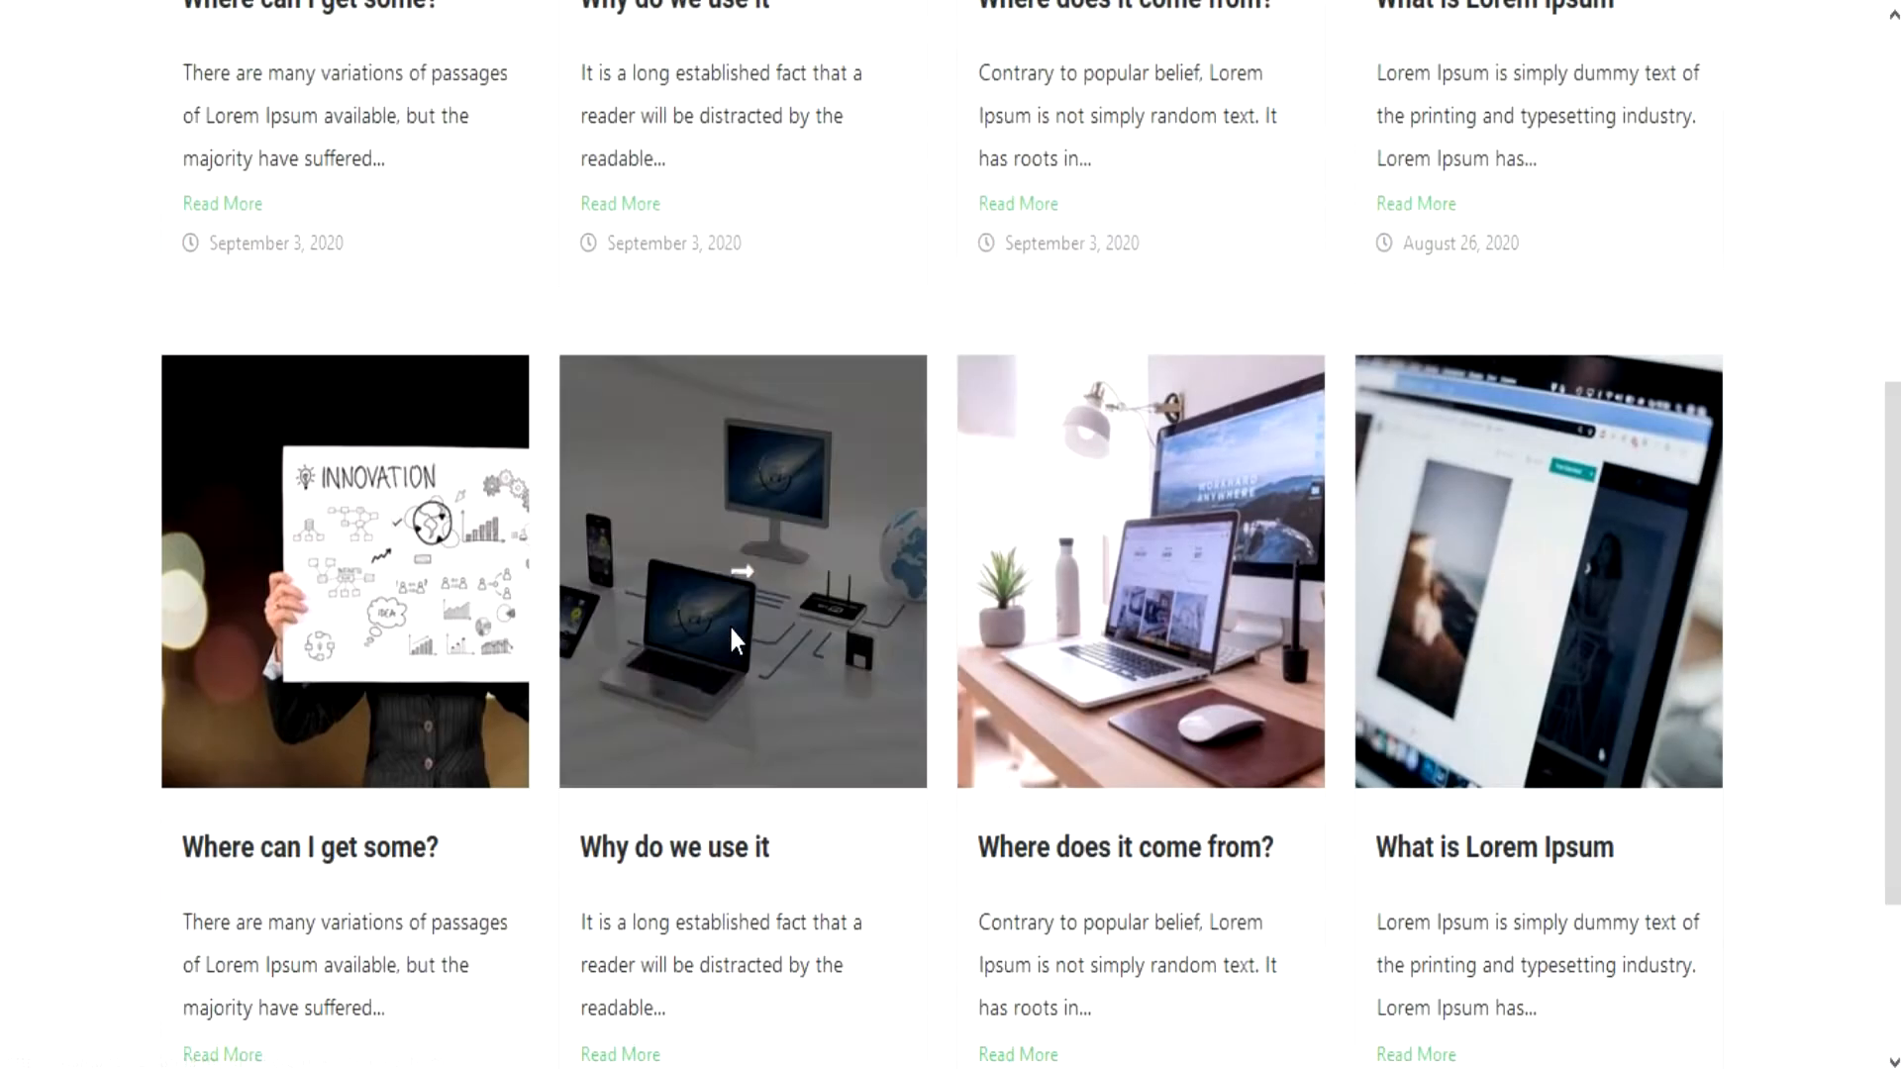
{"action": "scroll", "coordinate": [729, 629], "scroll_direction": "up", "scroll_amount": 10}
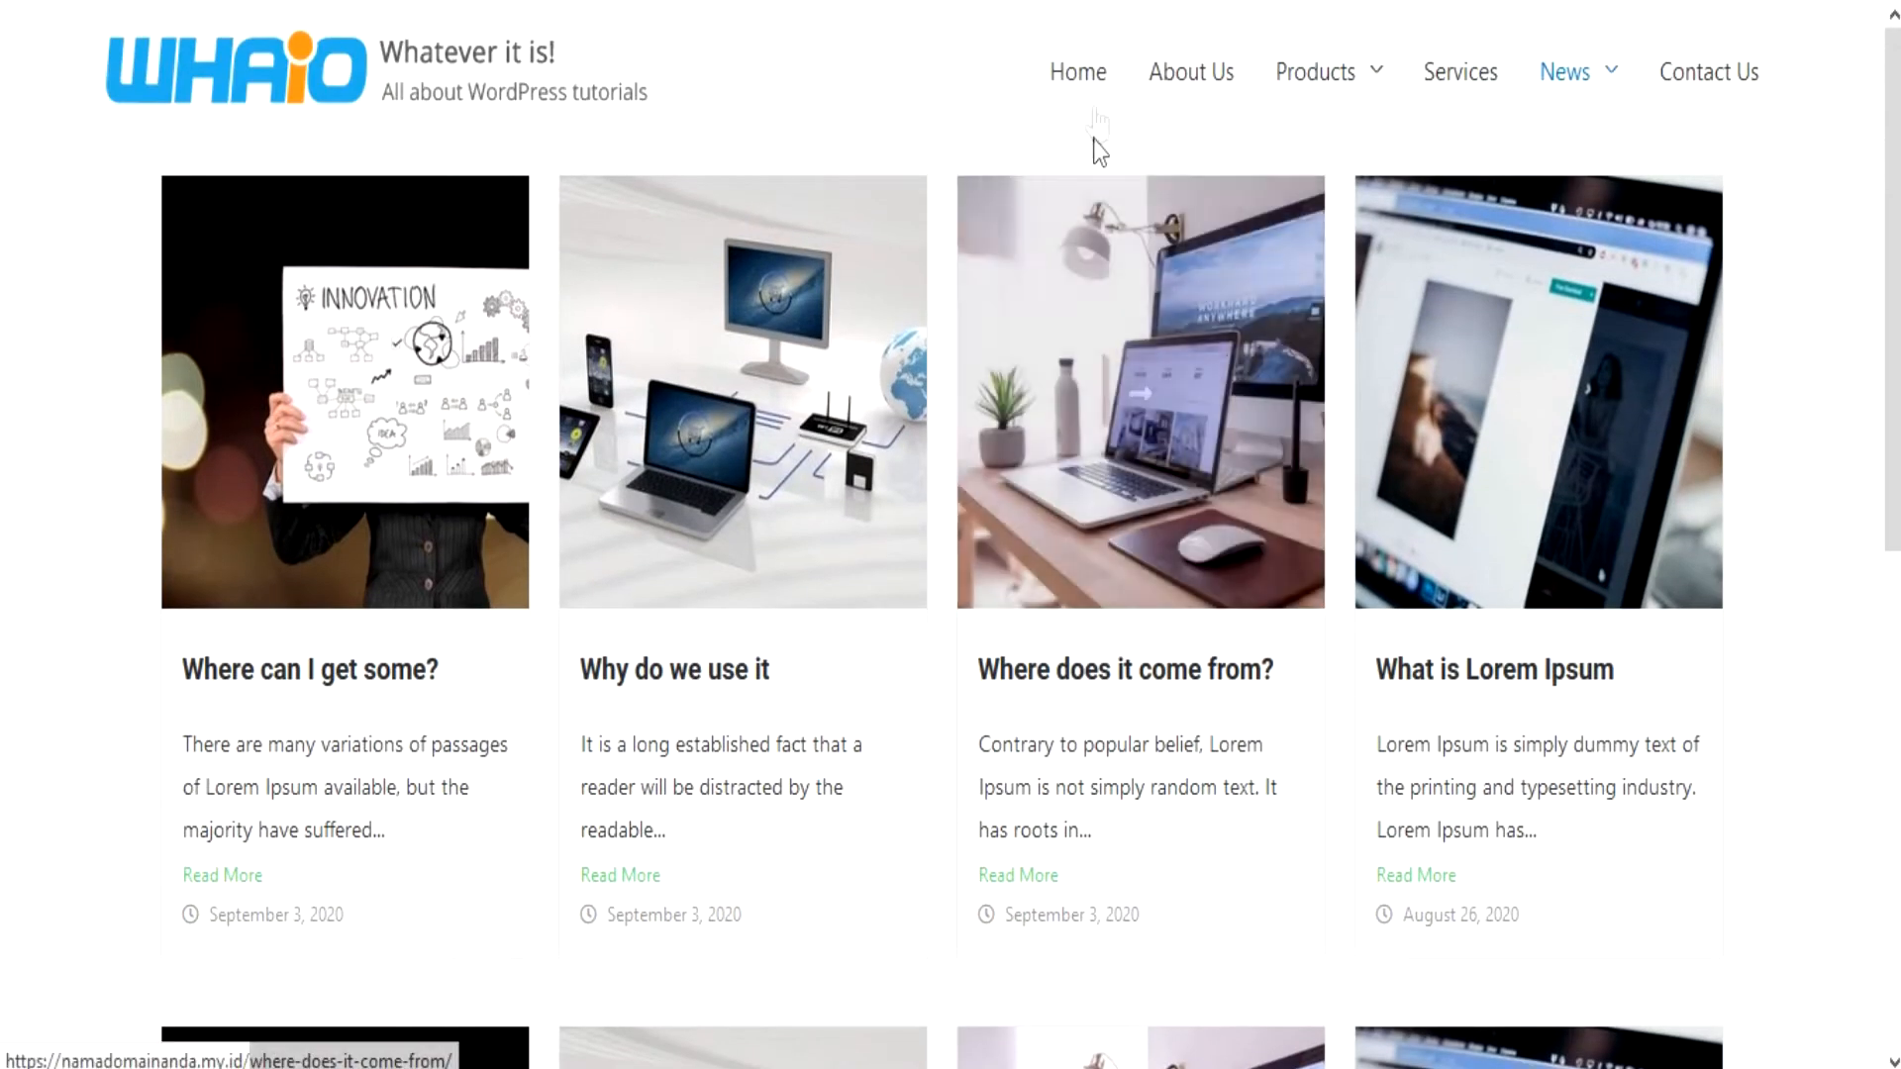
{"action": "left_click", "coordinate": [1096, 87]}
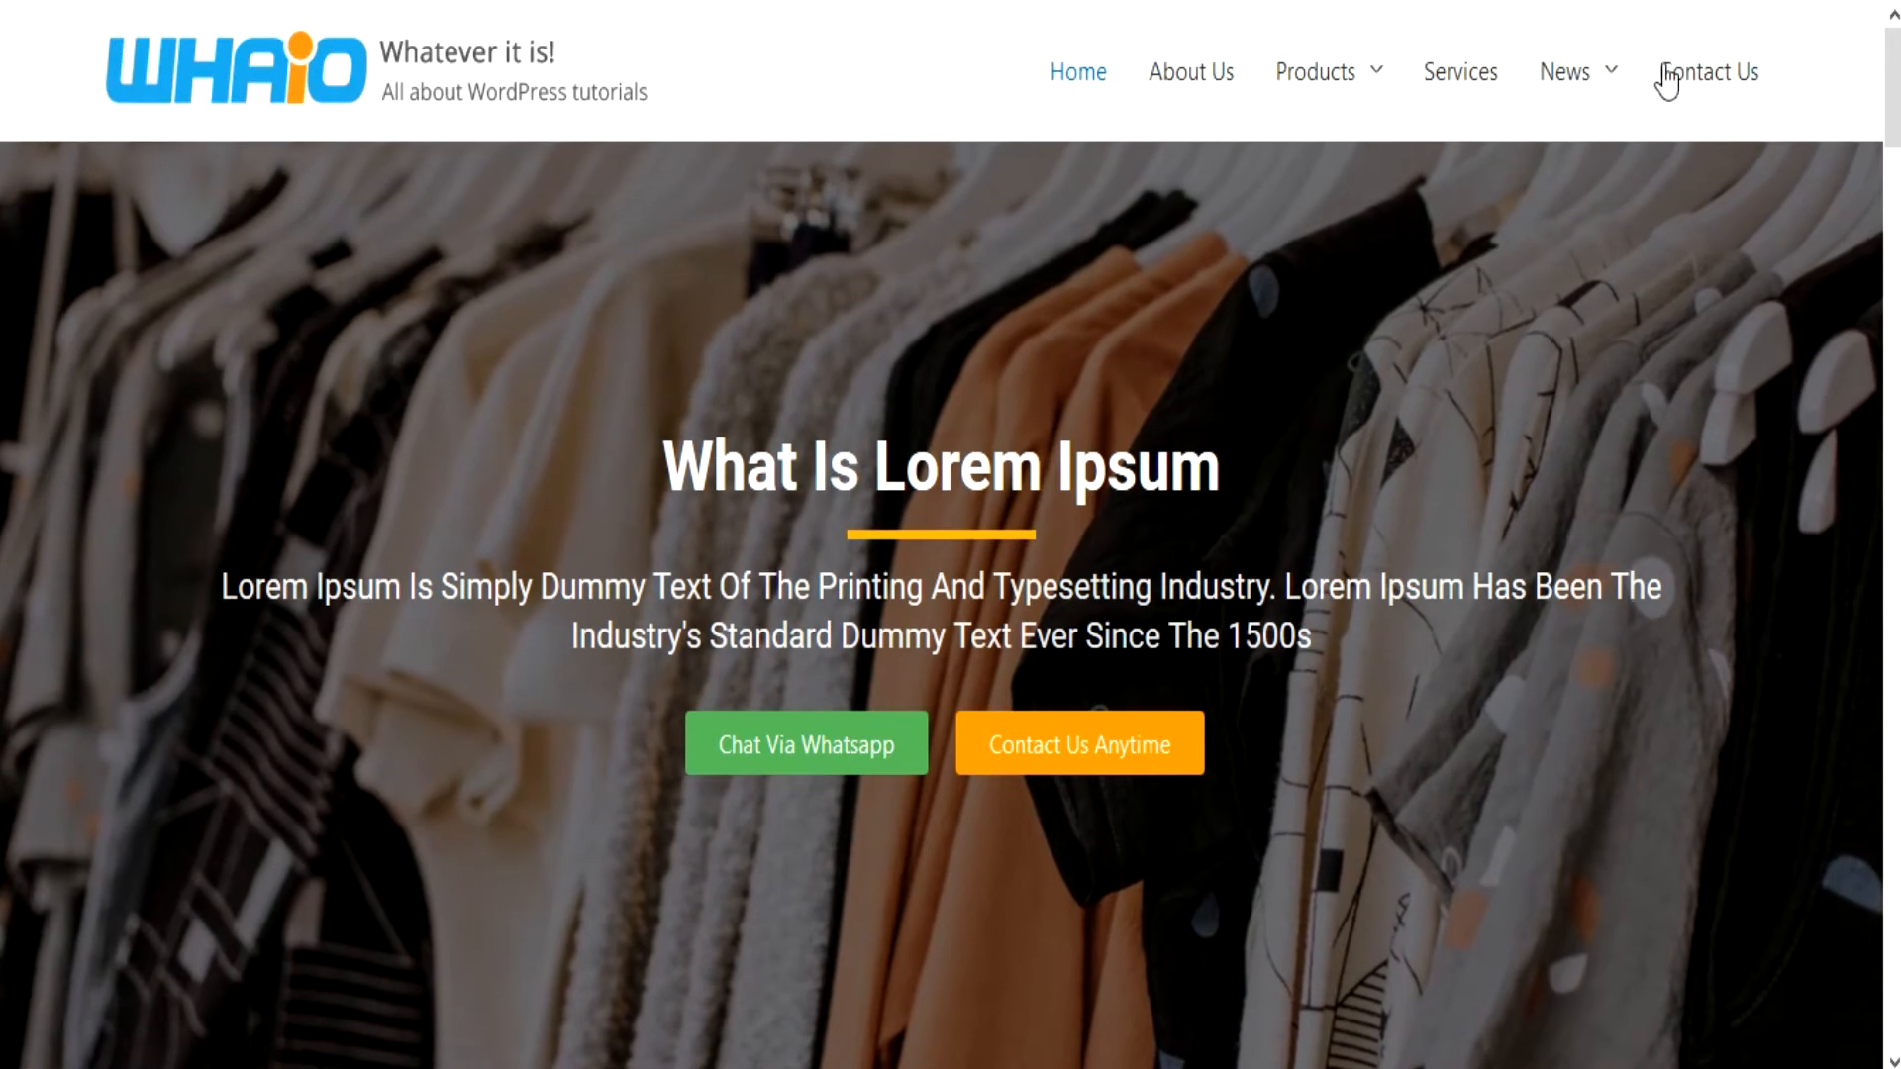
Step: Examine the Contact Us page and its full sidebar of links, posts and product categories down to the footer
{"action": "left_click", "coordinate": [1705, 76]}
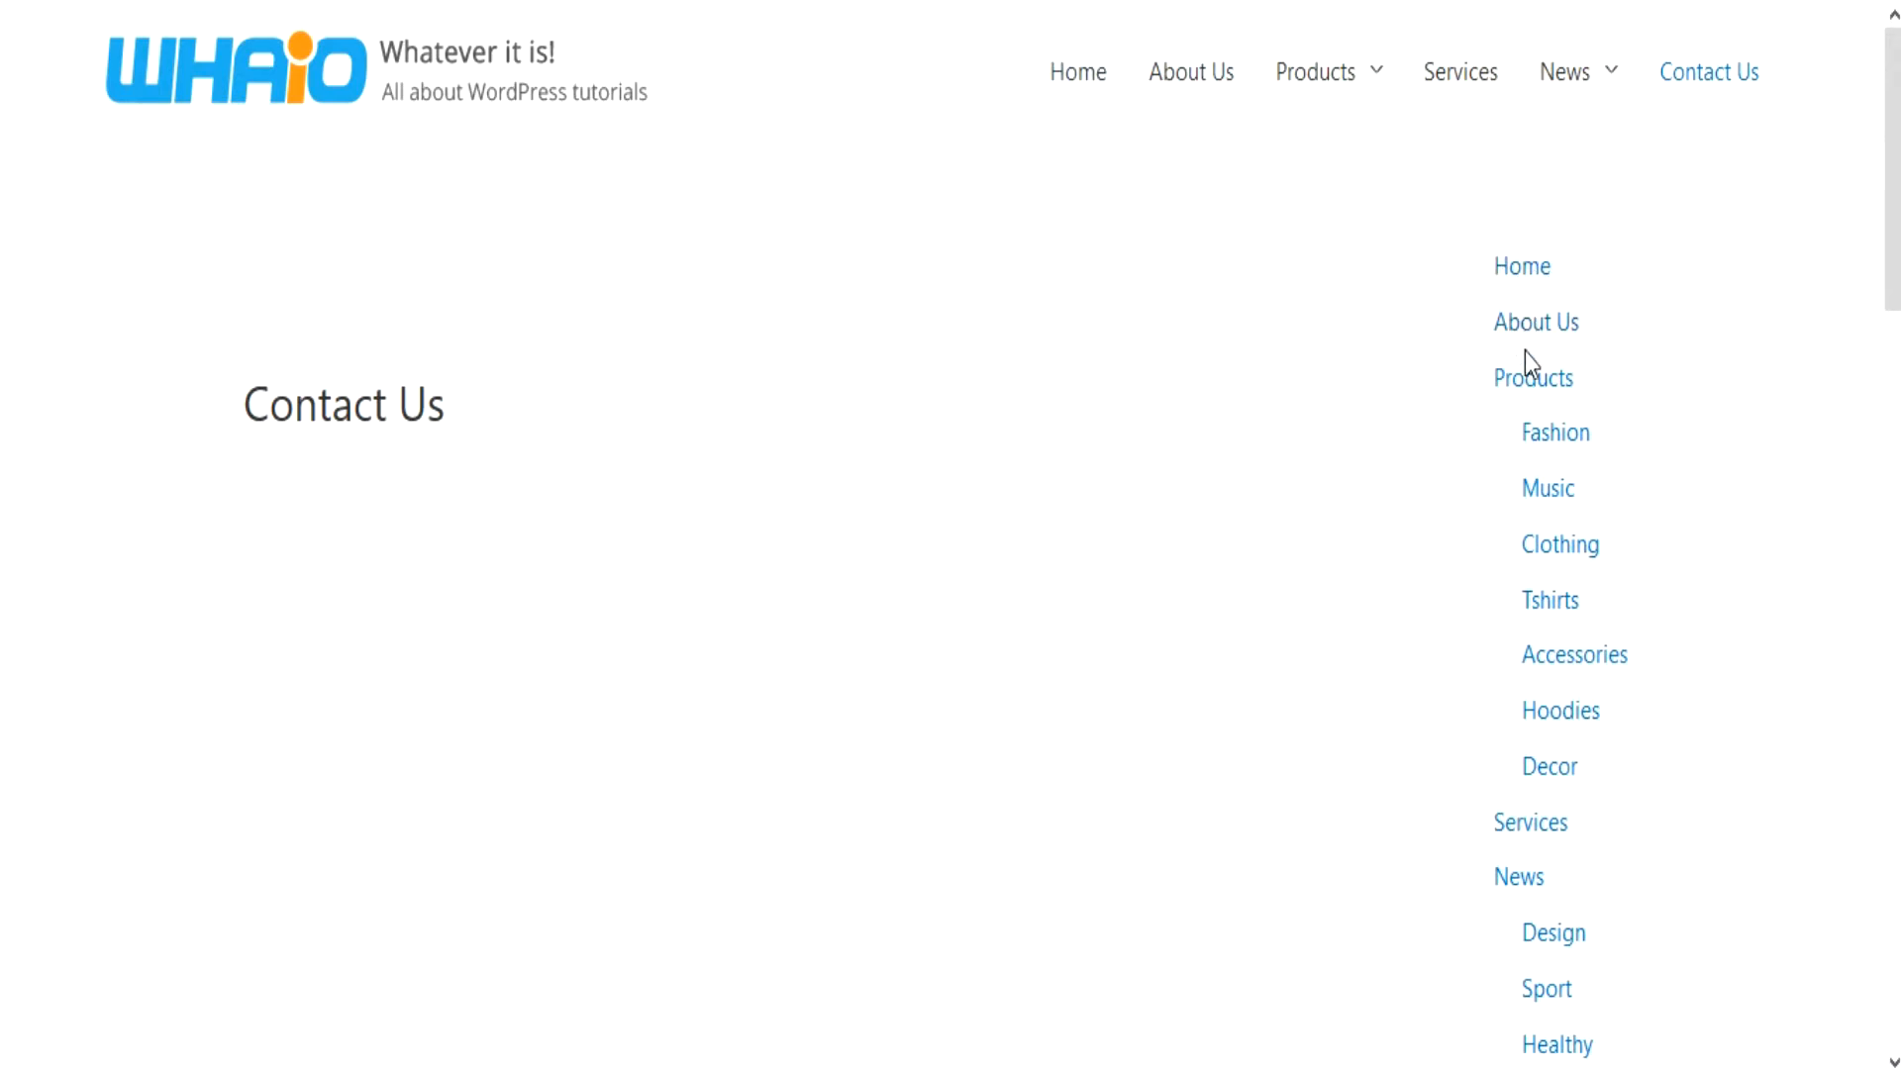
{"action": "scroll", "coordinate": [989, 674], "scroll_direction": "down", "scroll_amount": 20}
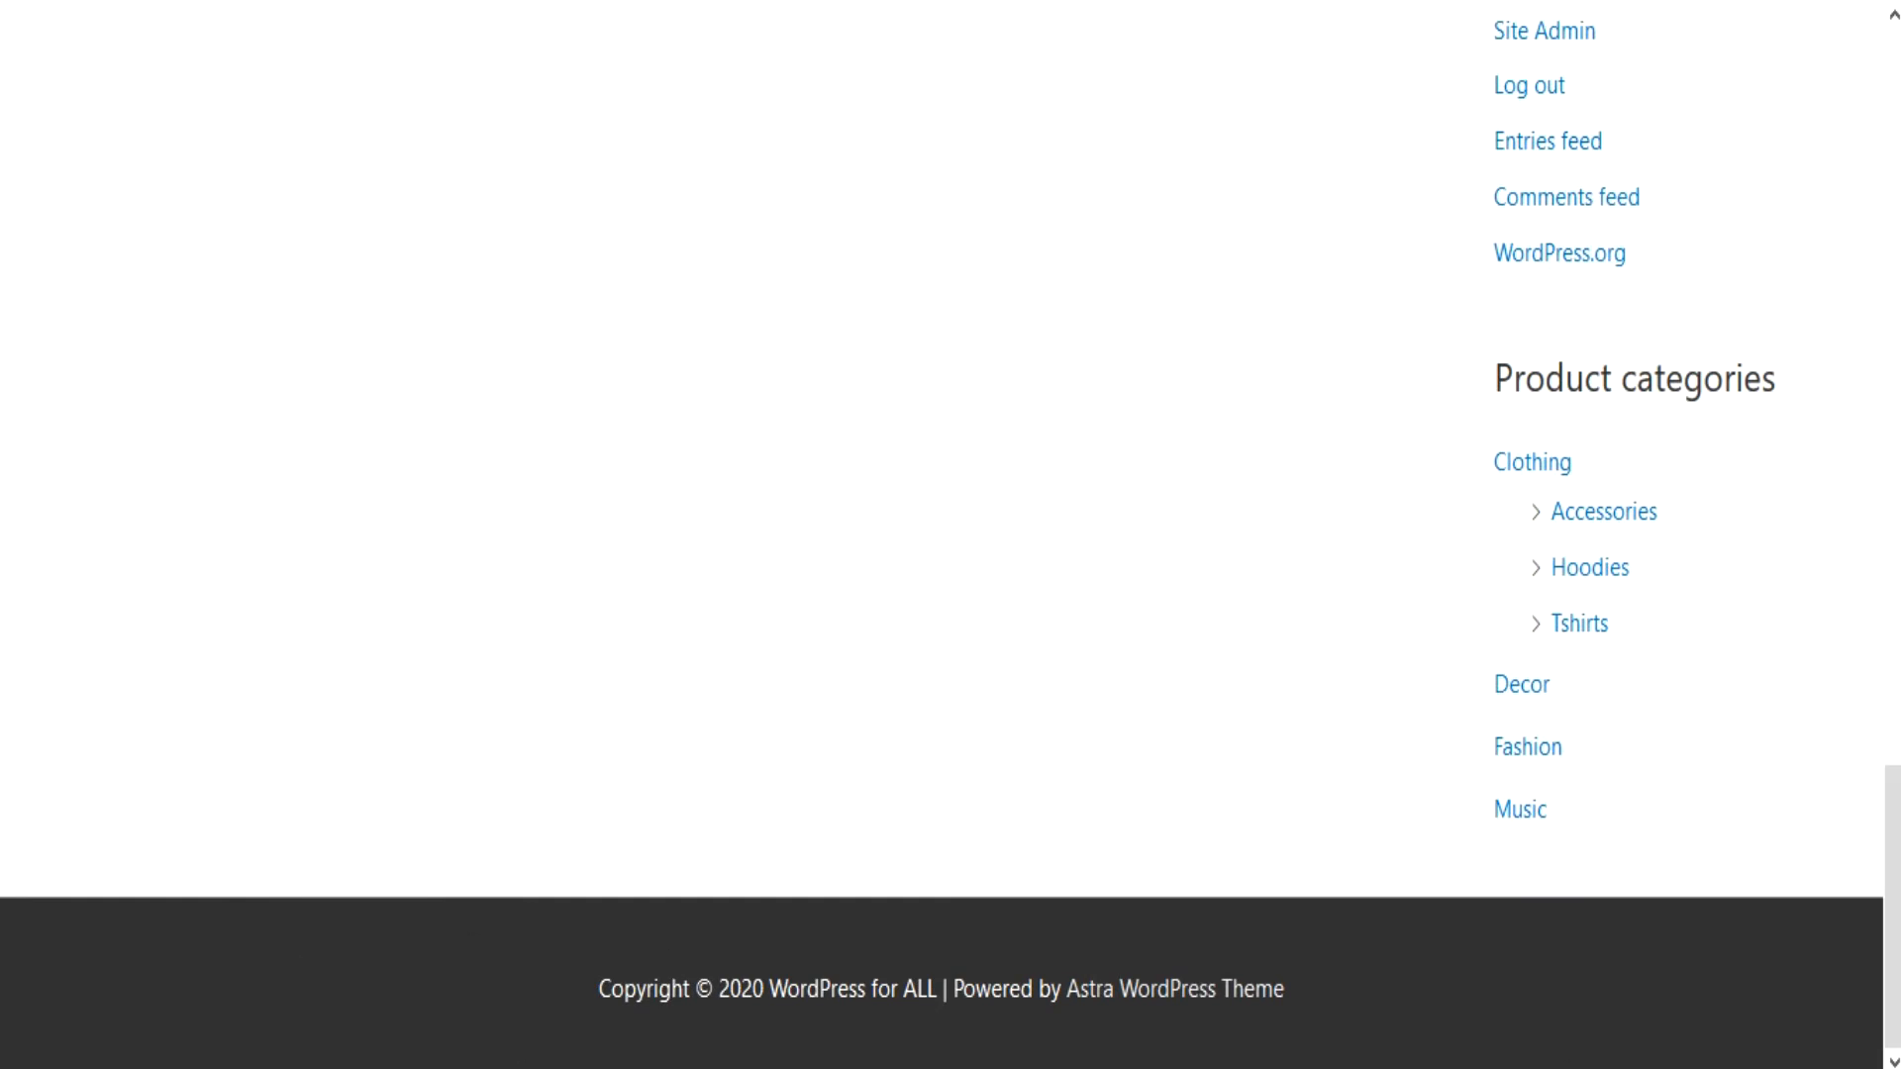
{"action": "scroll", "coordinate": [778, 602], "scroll_direction": "up", "scroll_amount": 20}
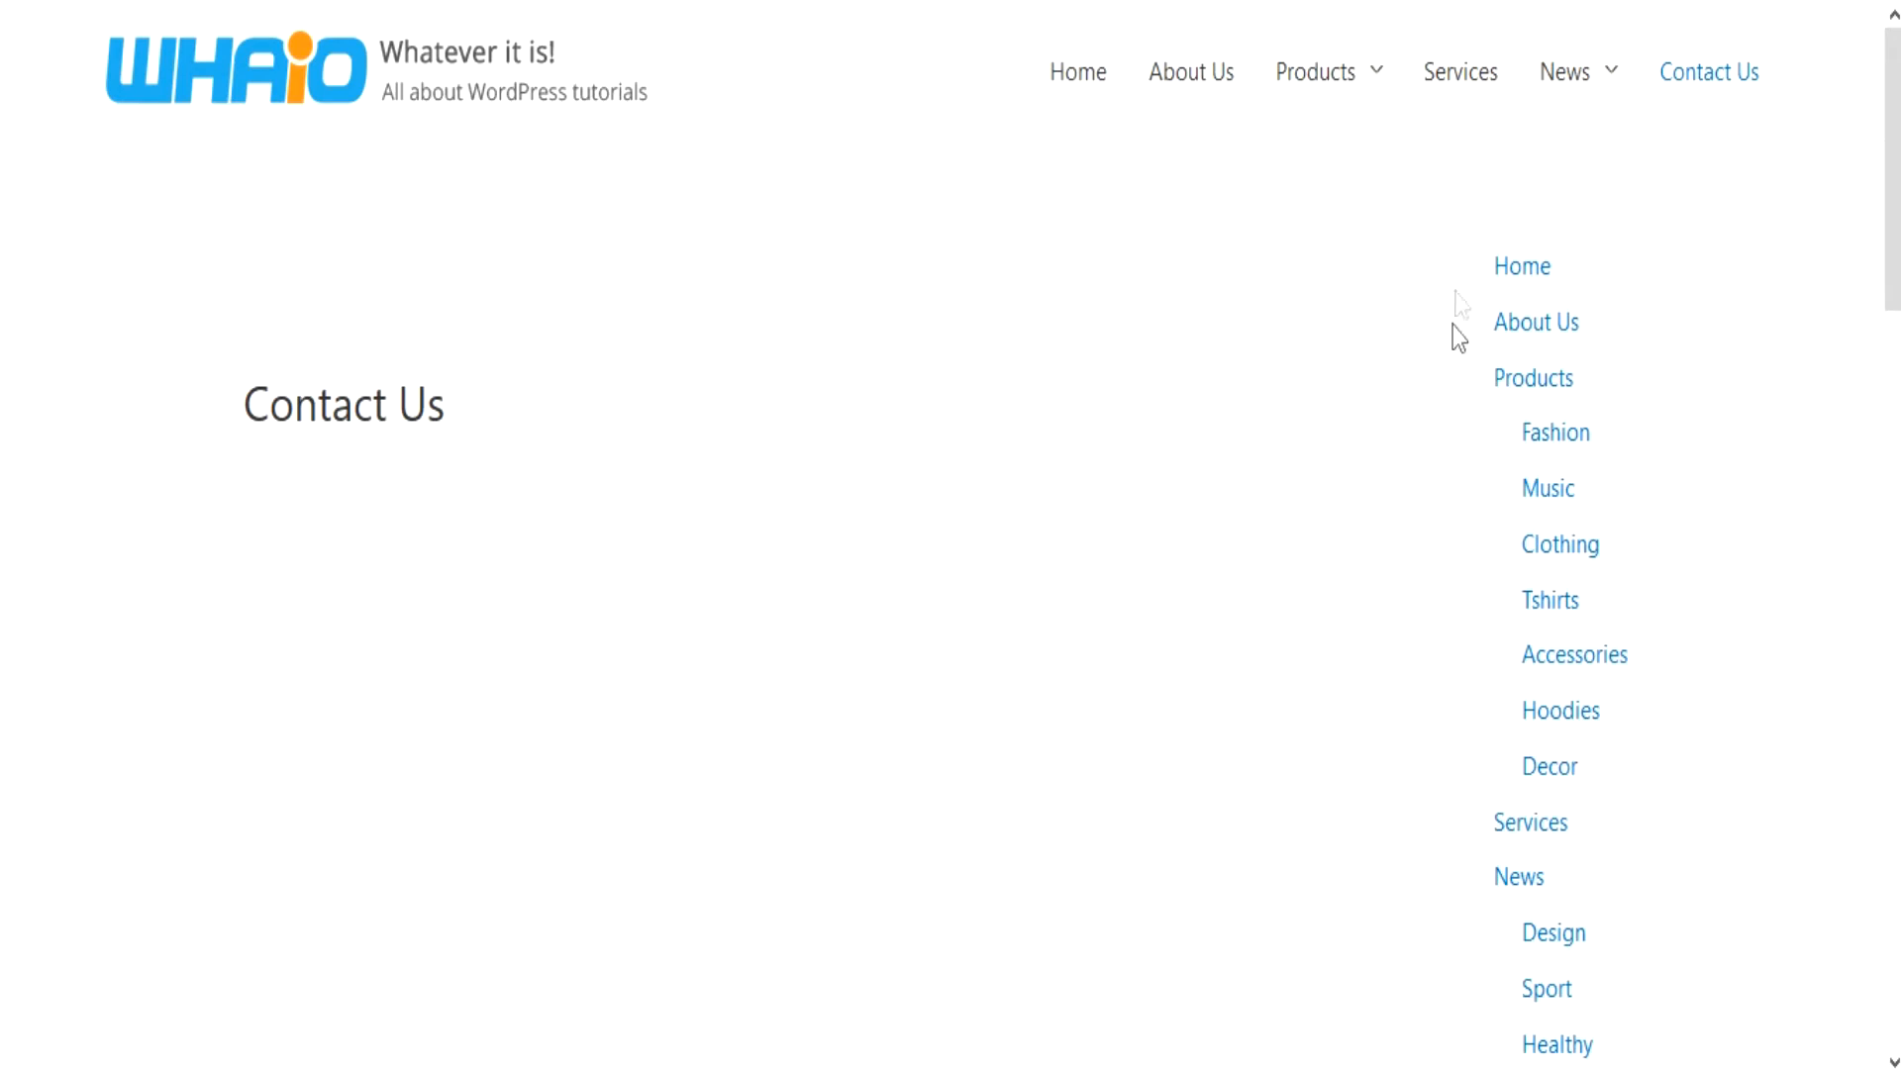
{"action": "scroll", "coordinate": [1452, 283], "scroll_direction": "down", "scroll_amount": 5}
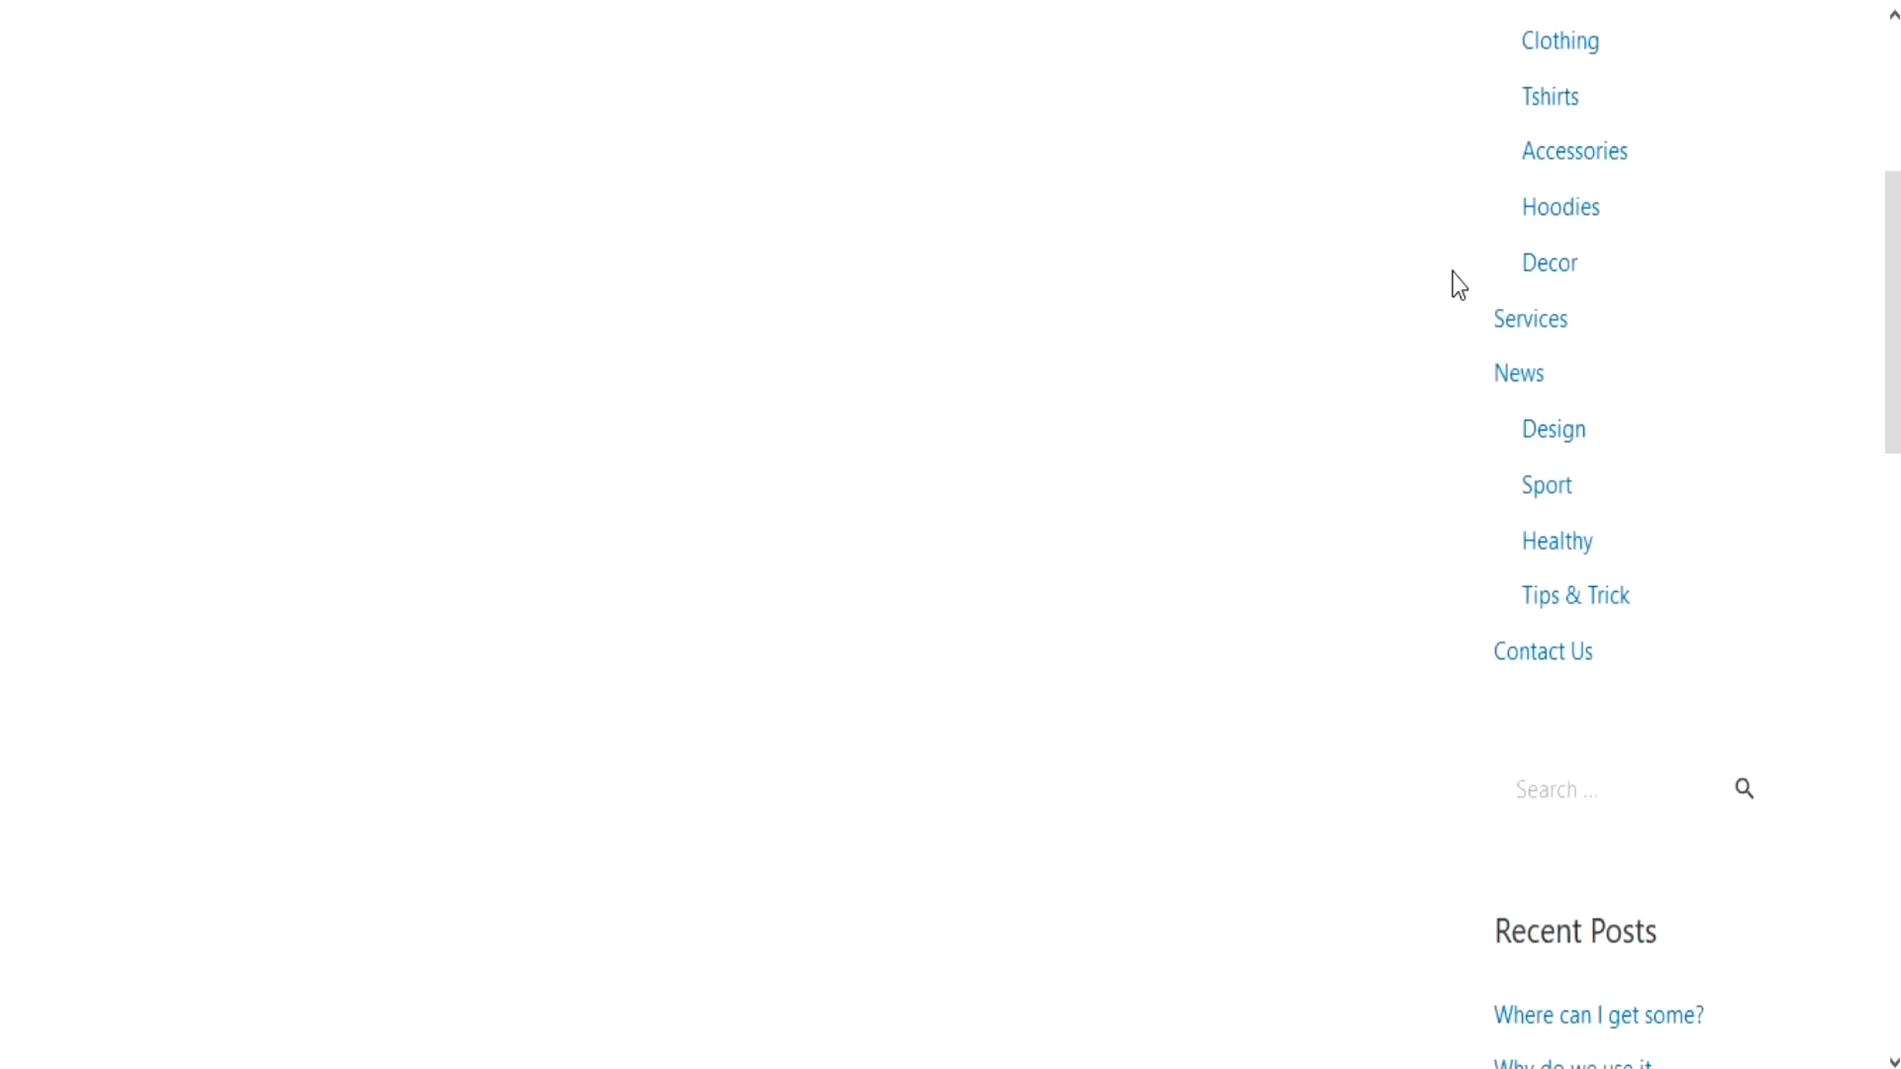
{"action": "scroll", "coordinate": [1078, 327], "scroll_direction": "down", "scroll_amount": 15}
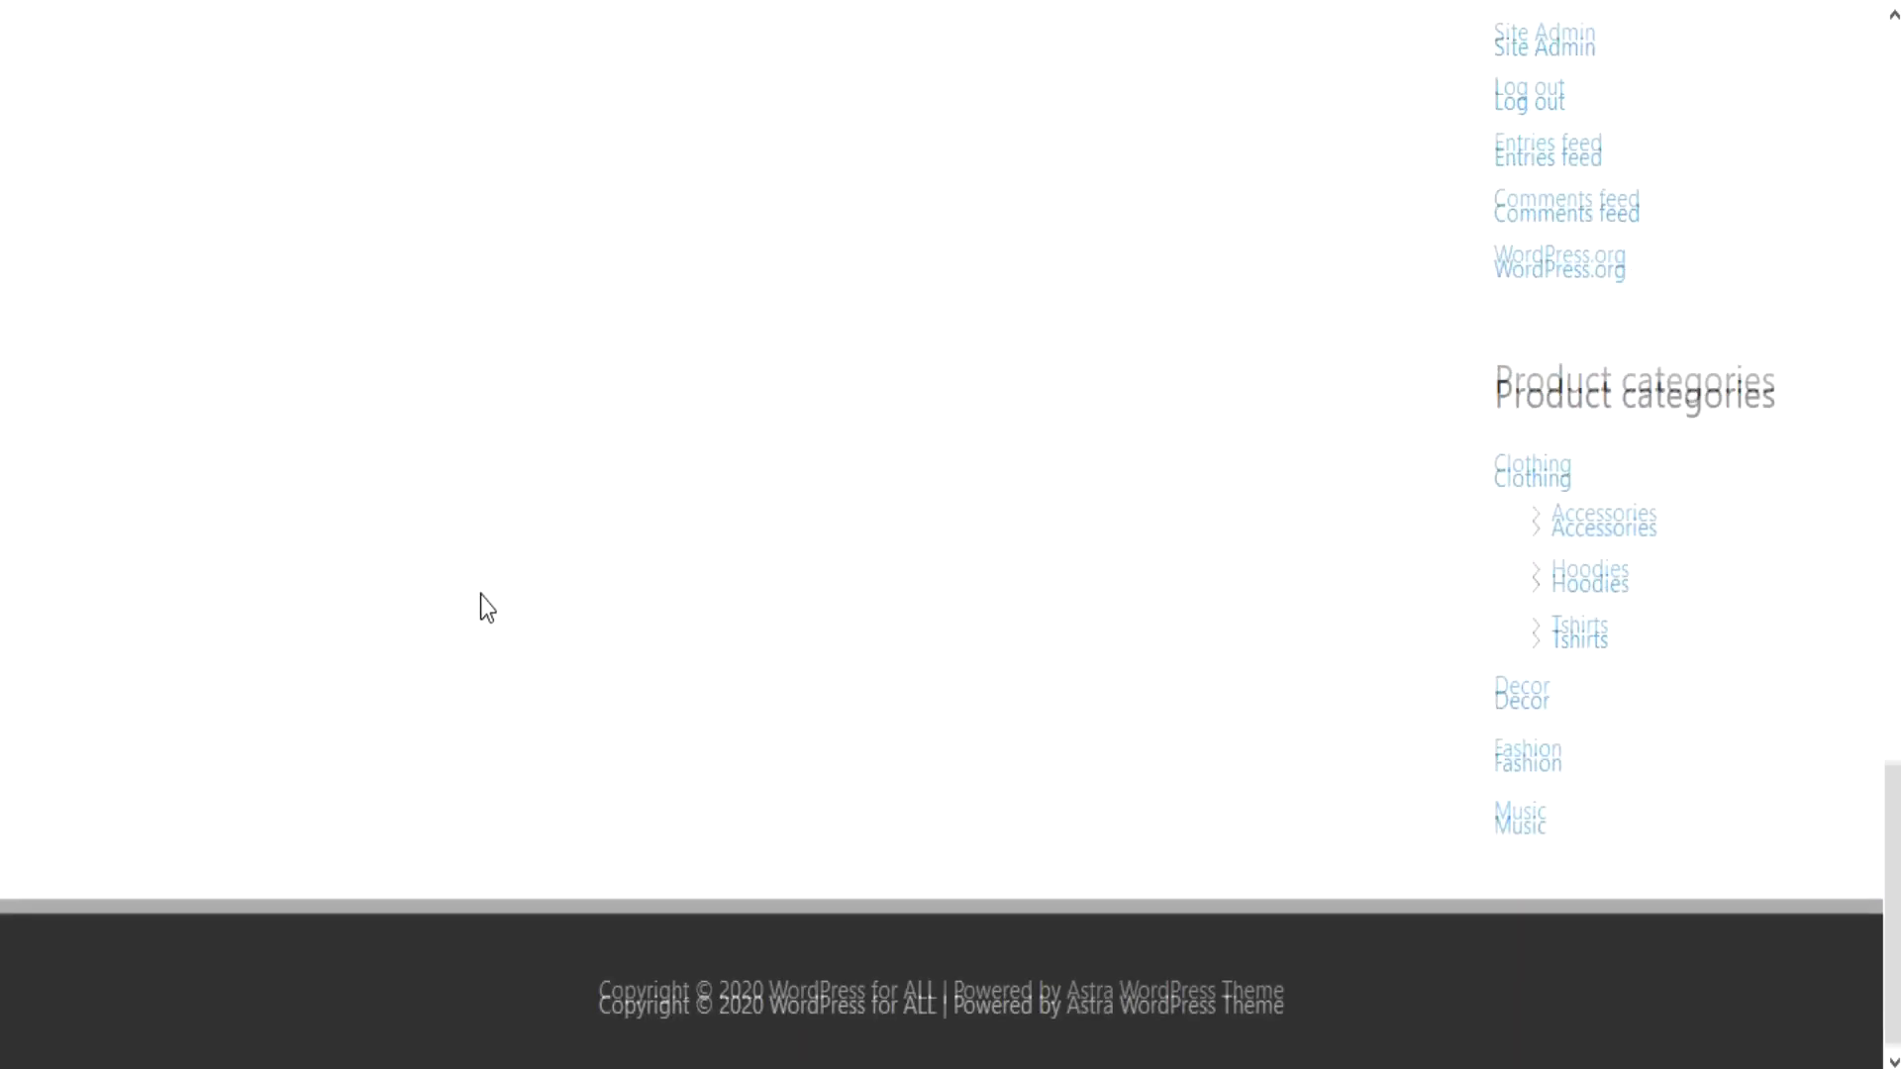
{"action": "scroll", "coordinate": [1030, 780], "scroll_direction": "up", "scroll_amount": 20}
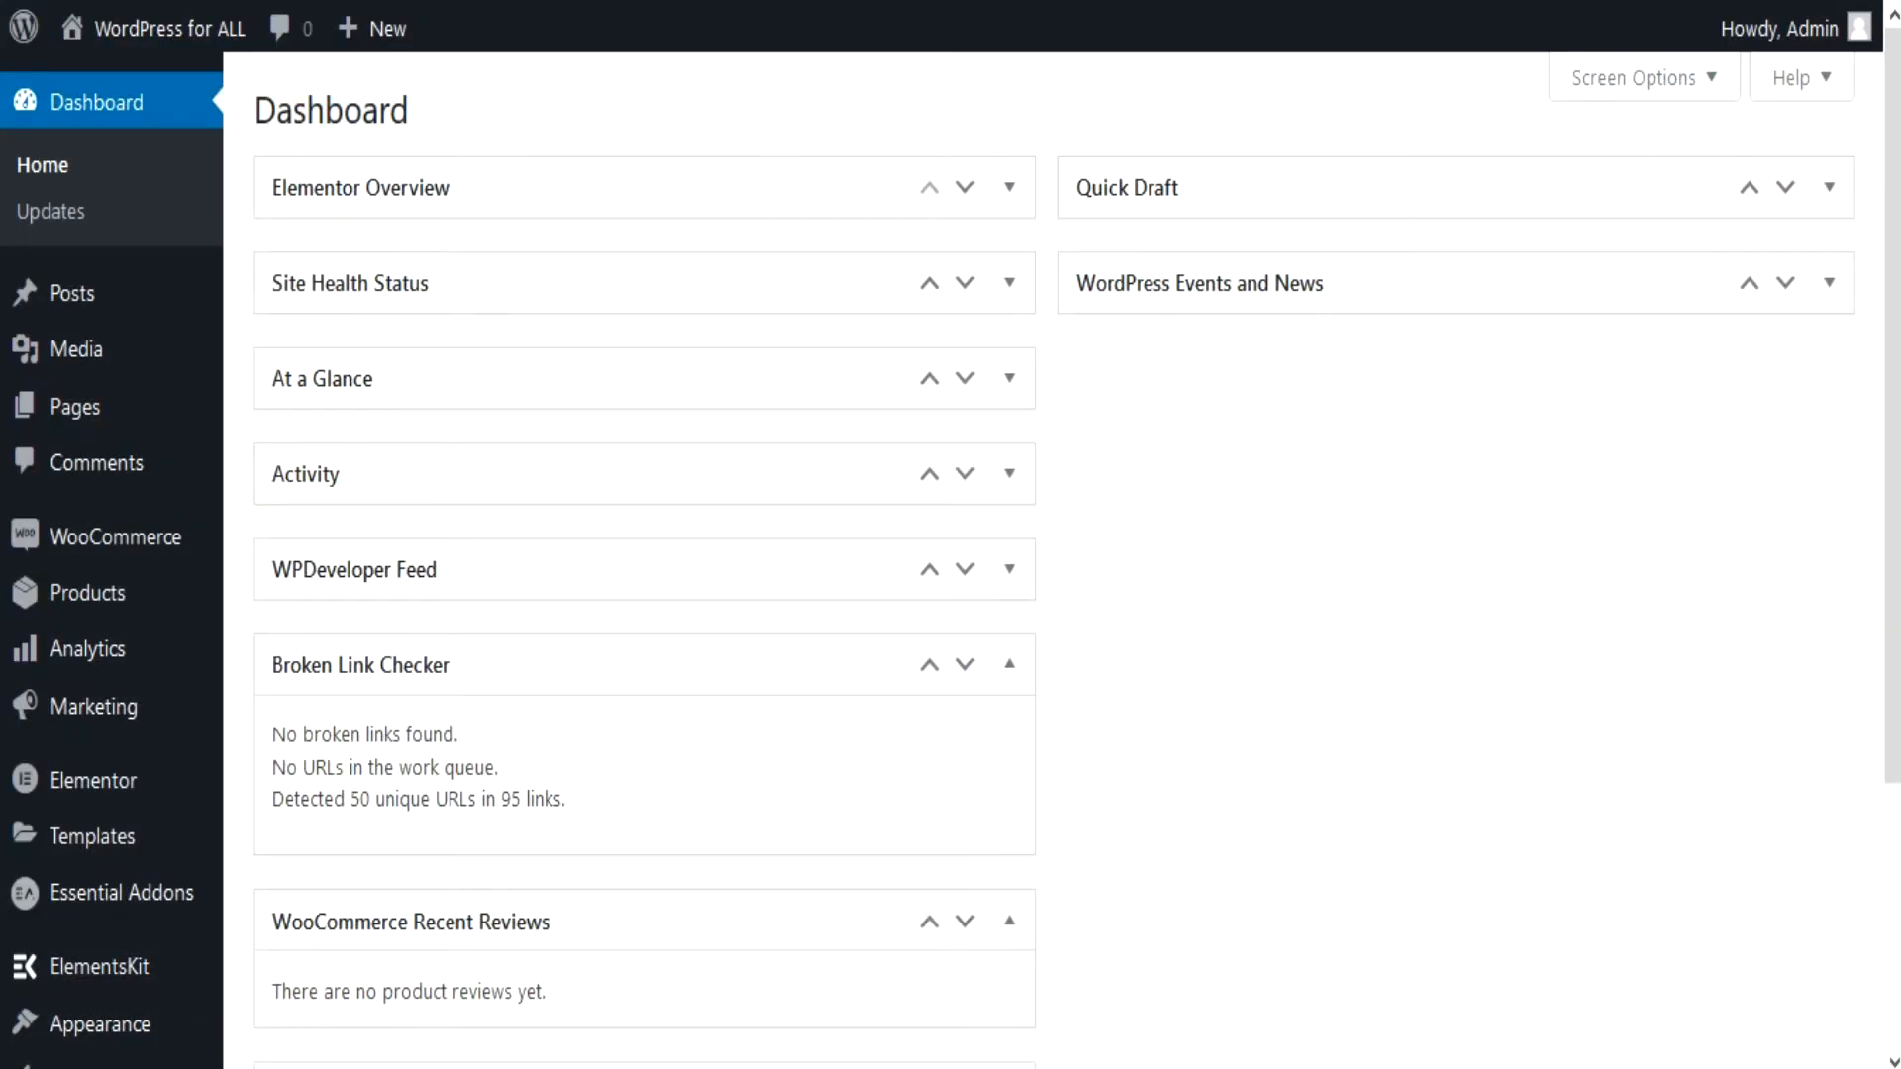
Step: Open the menu editor in the site's appearance settings
{"action": "mouse_move", "coordinate": [44, 409]}
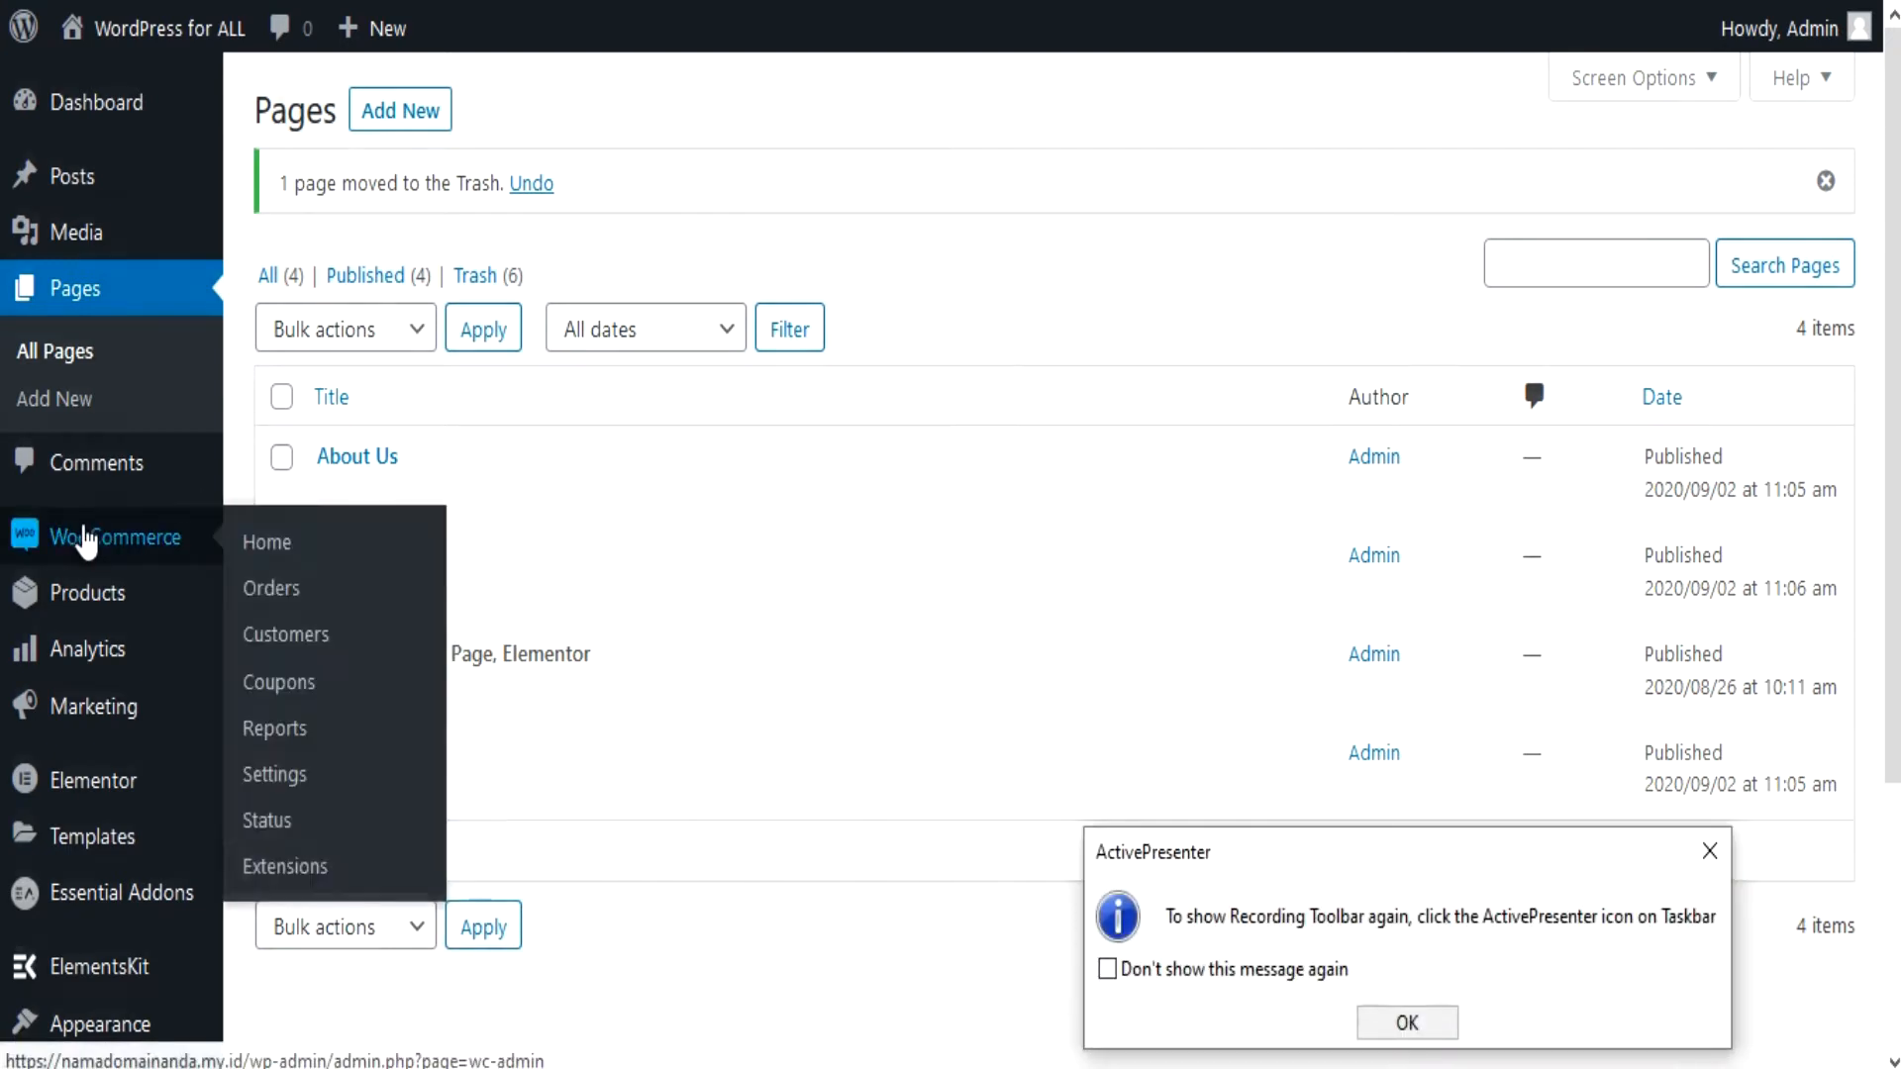
{"action": "scroll", "coordinate": [86, 570], "scroll_direction": "down", "scroll_amount": 3}
{"action": "mouse_move", "coordinate": [94, 693]}
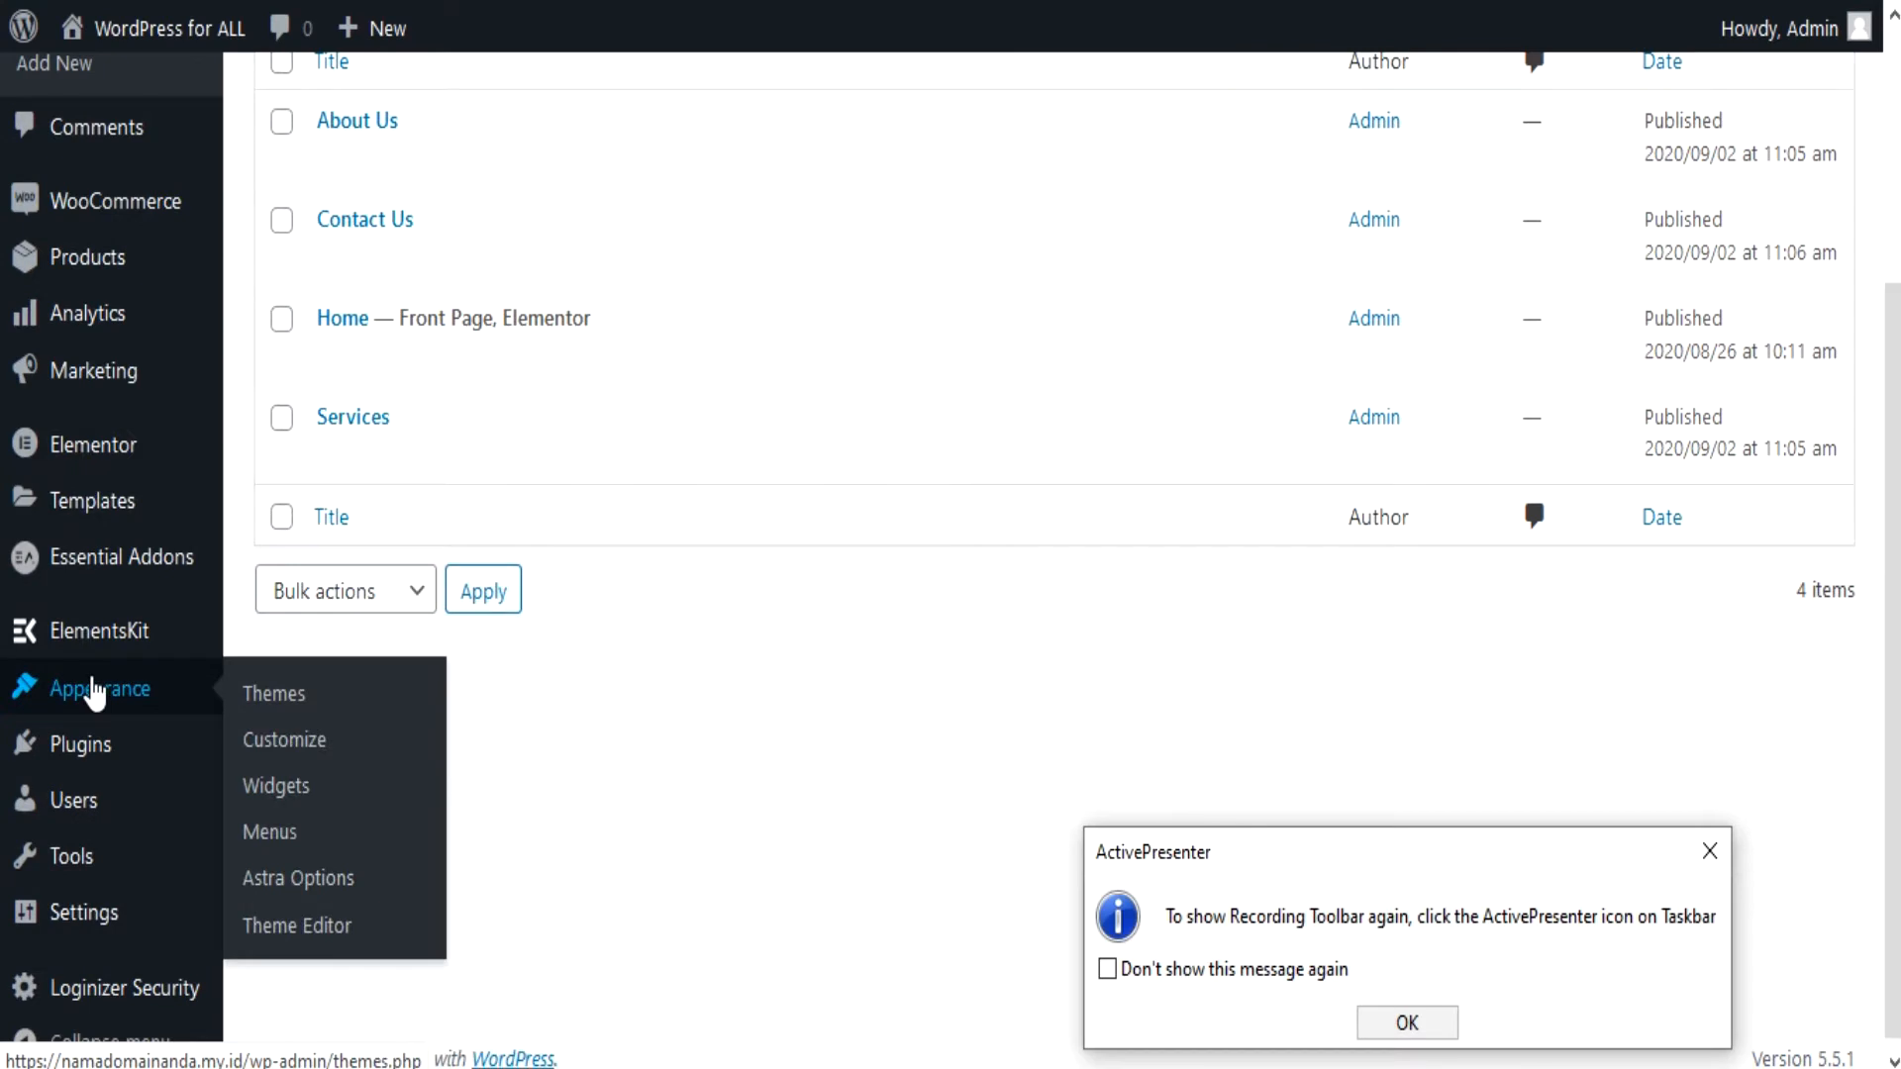
{"action": "key", "text": "Return"}
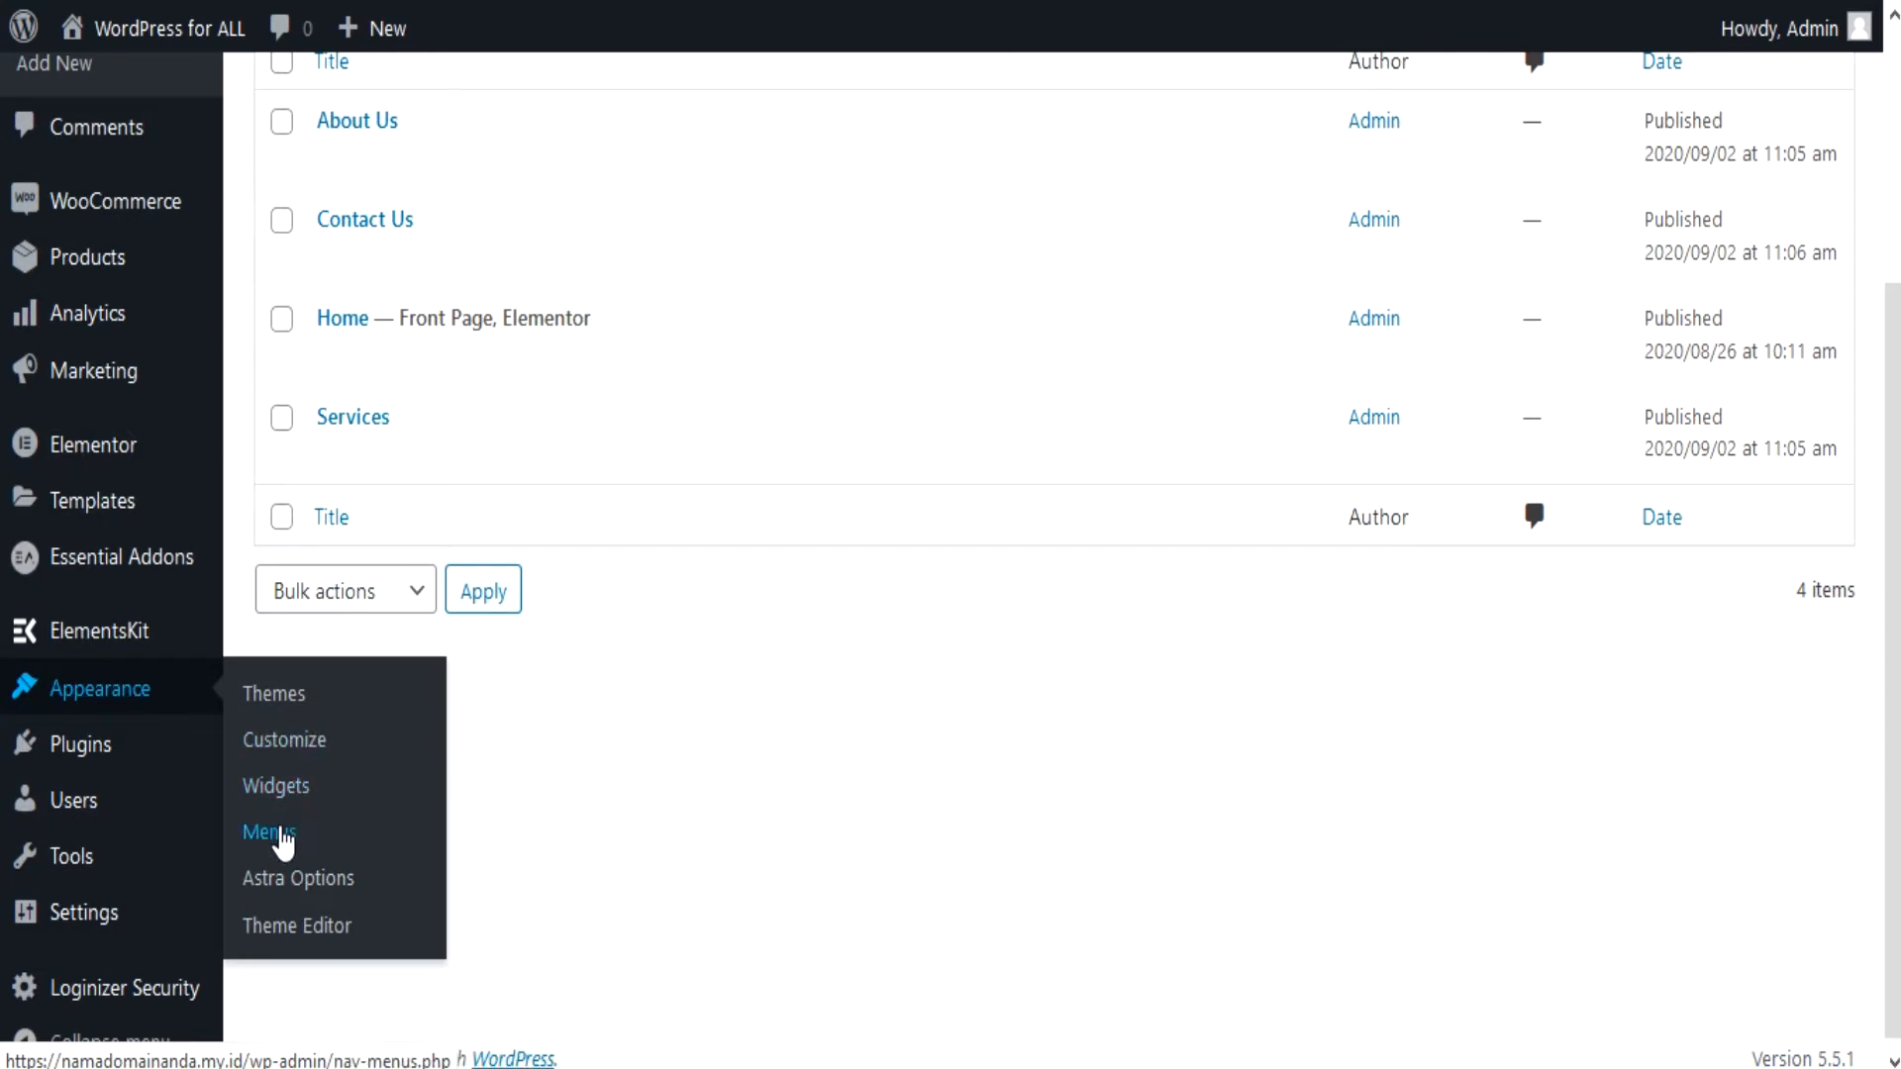
{"action": "left_click", "coordinate": [283, 835]}
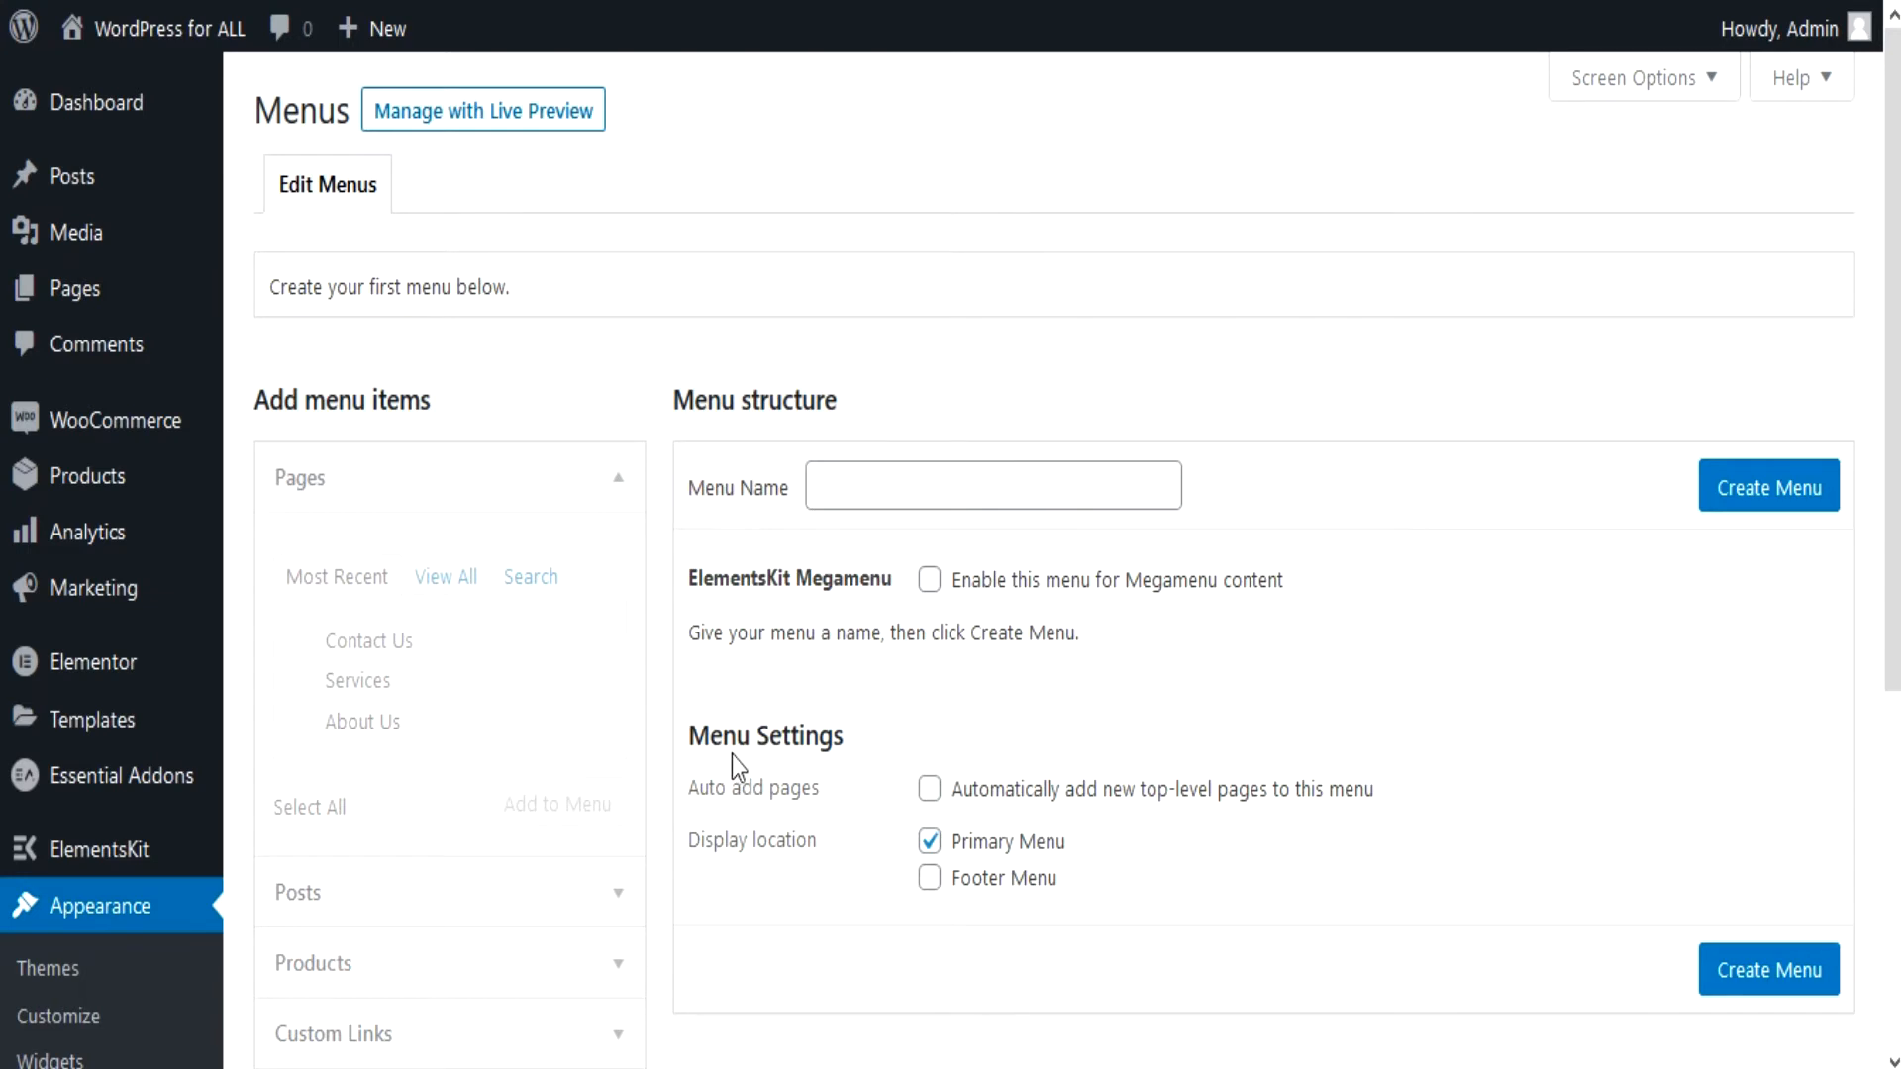
Step: Create a new navigation menu named Main Menu
{"action": "left_click", "coordinate": [867, 488]}
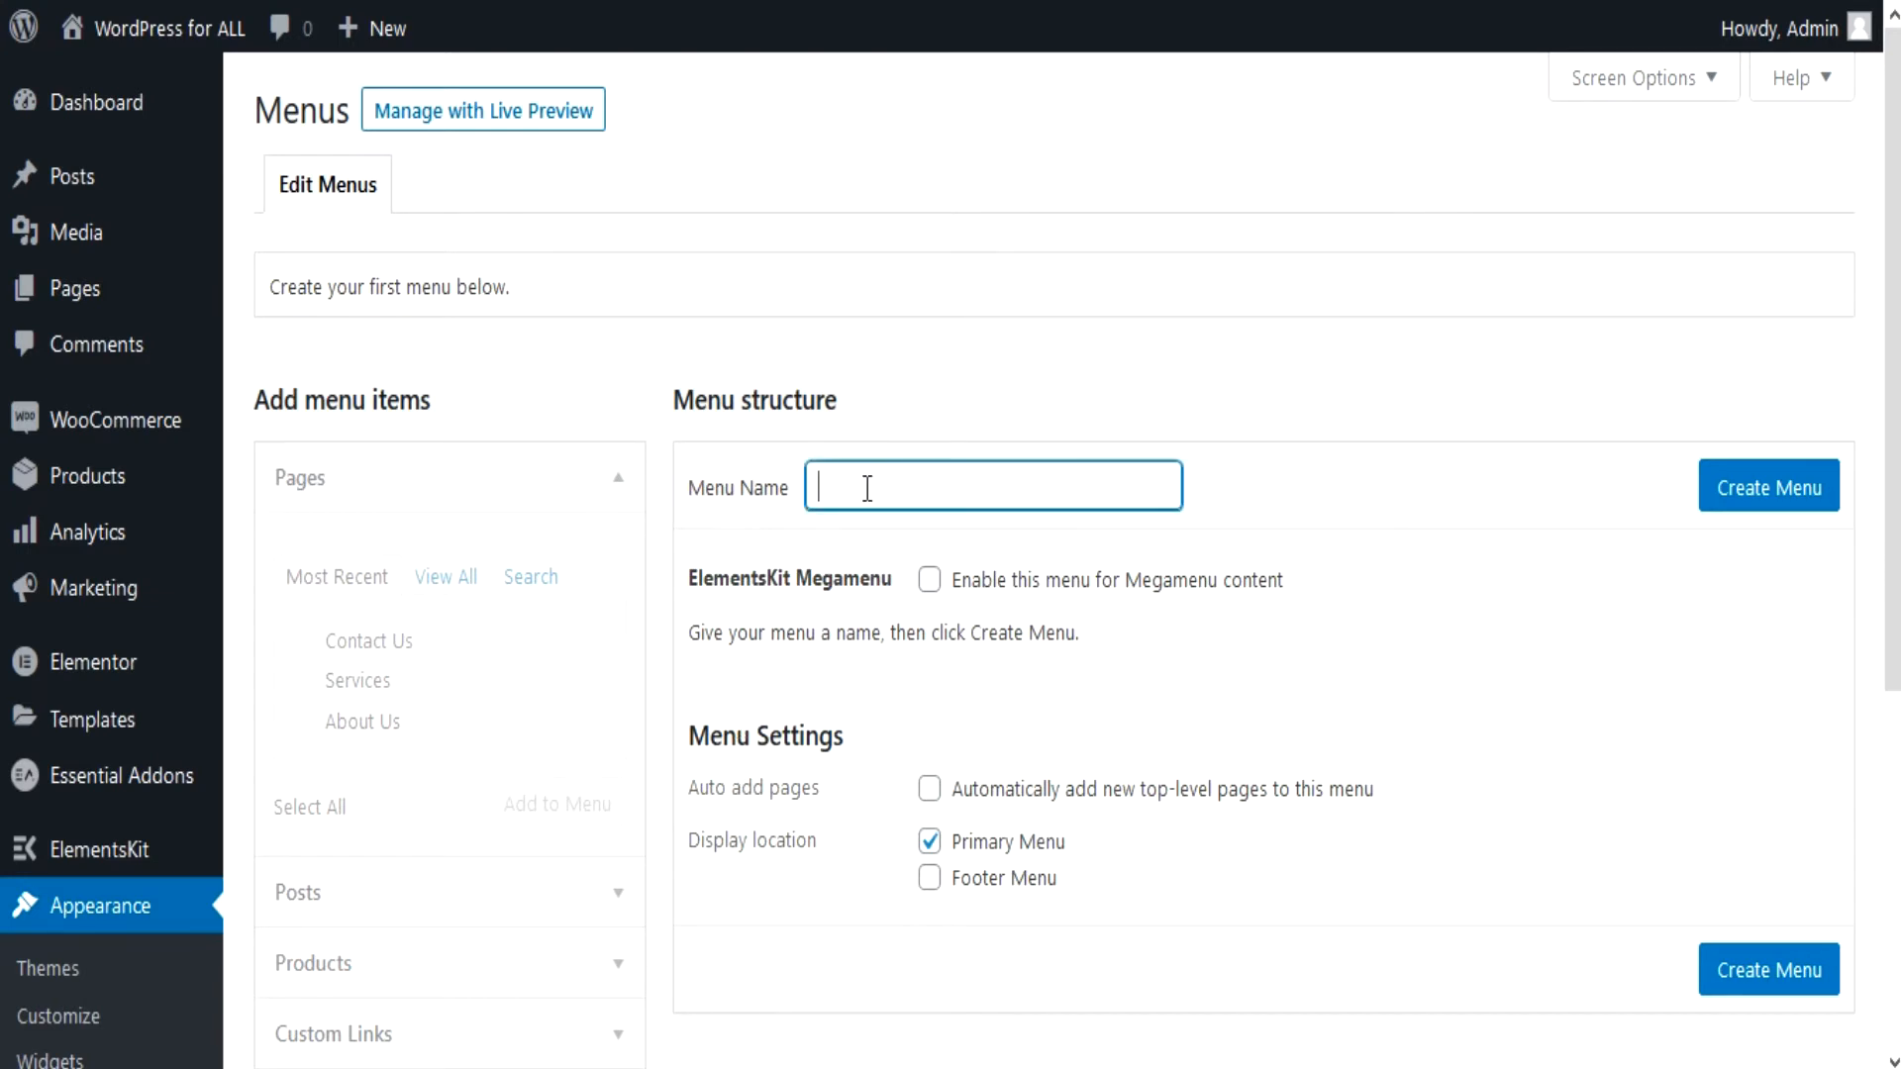
{"action": "type", "text": "Main Menu"}
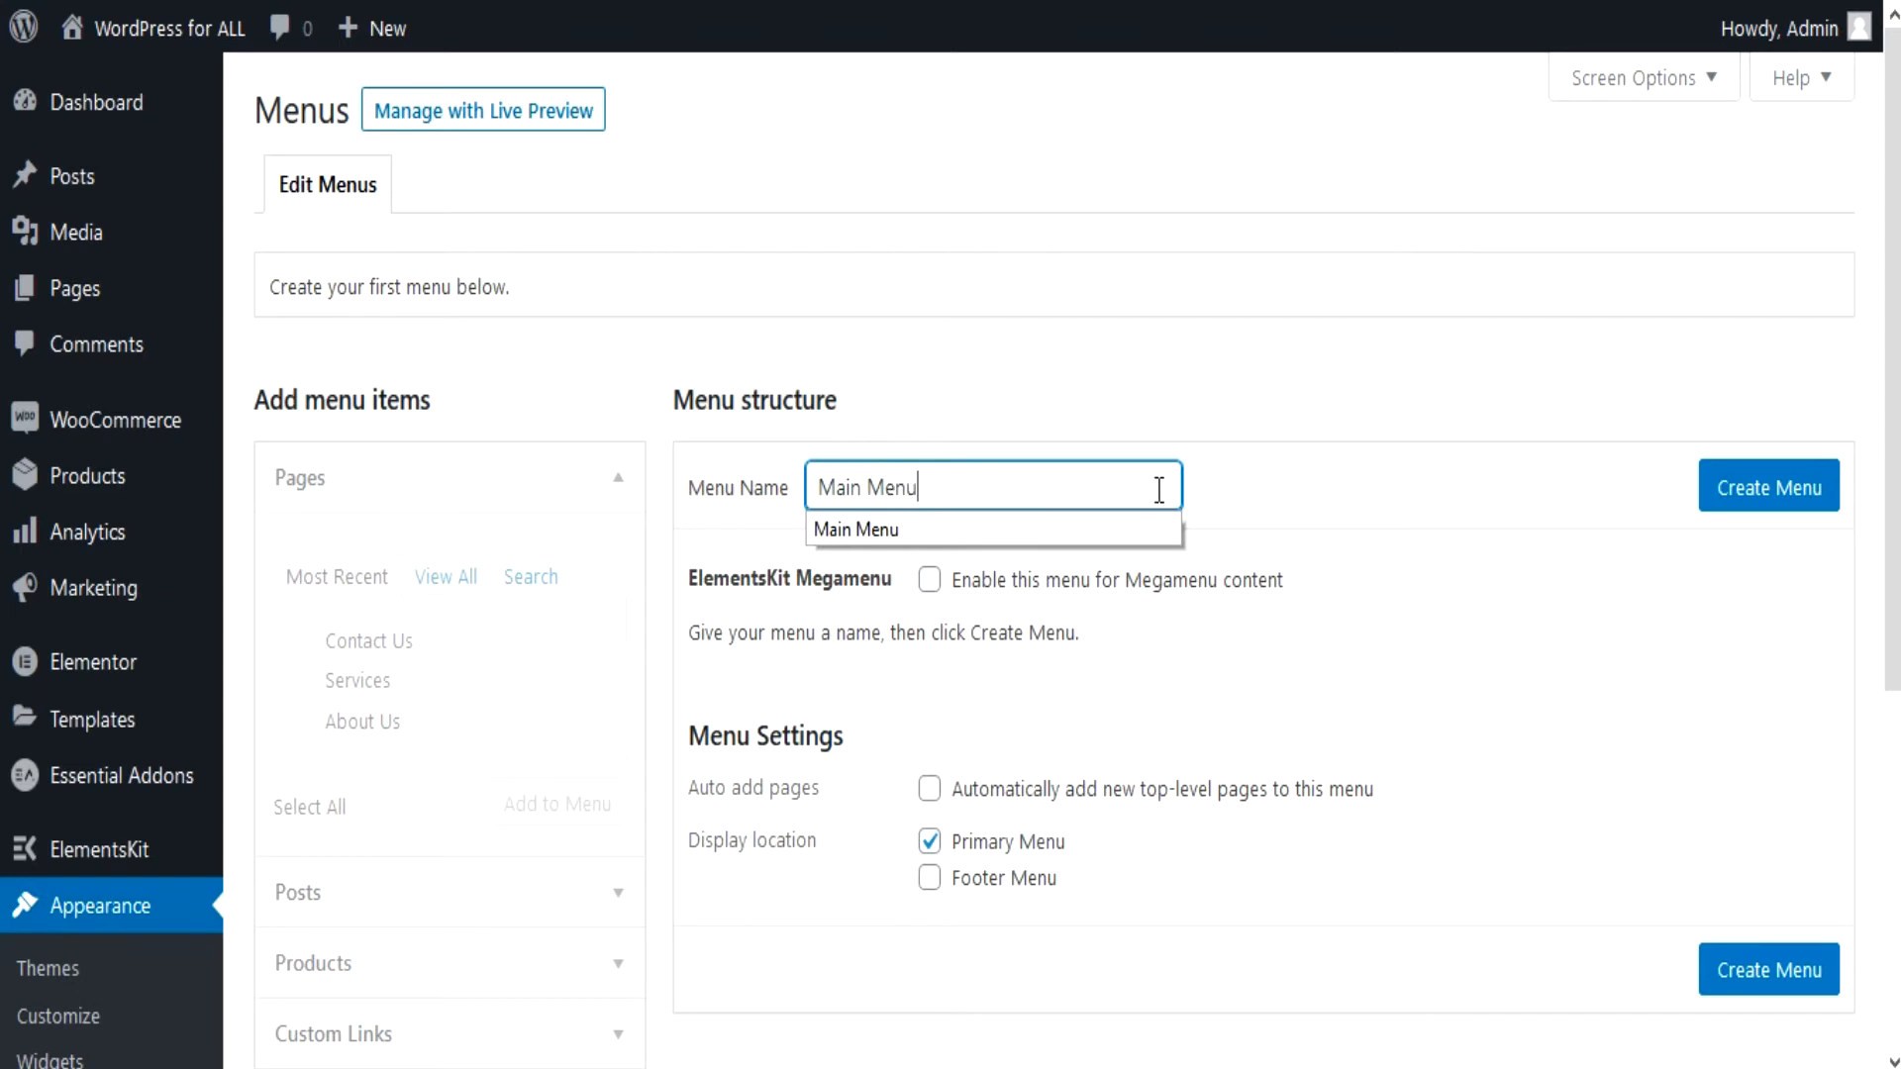
{"action": "left_click", "coordinate": [1266, 496]}
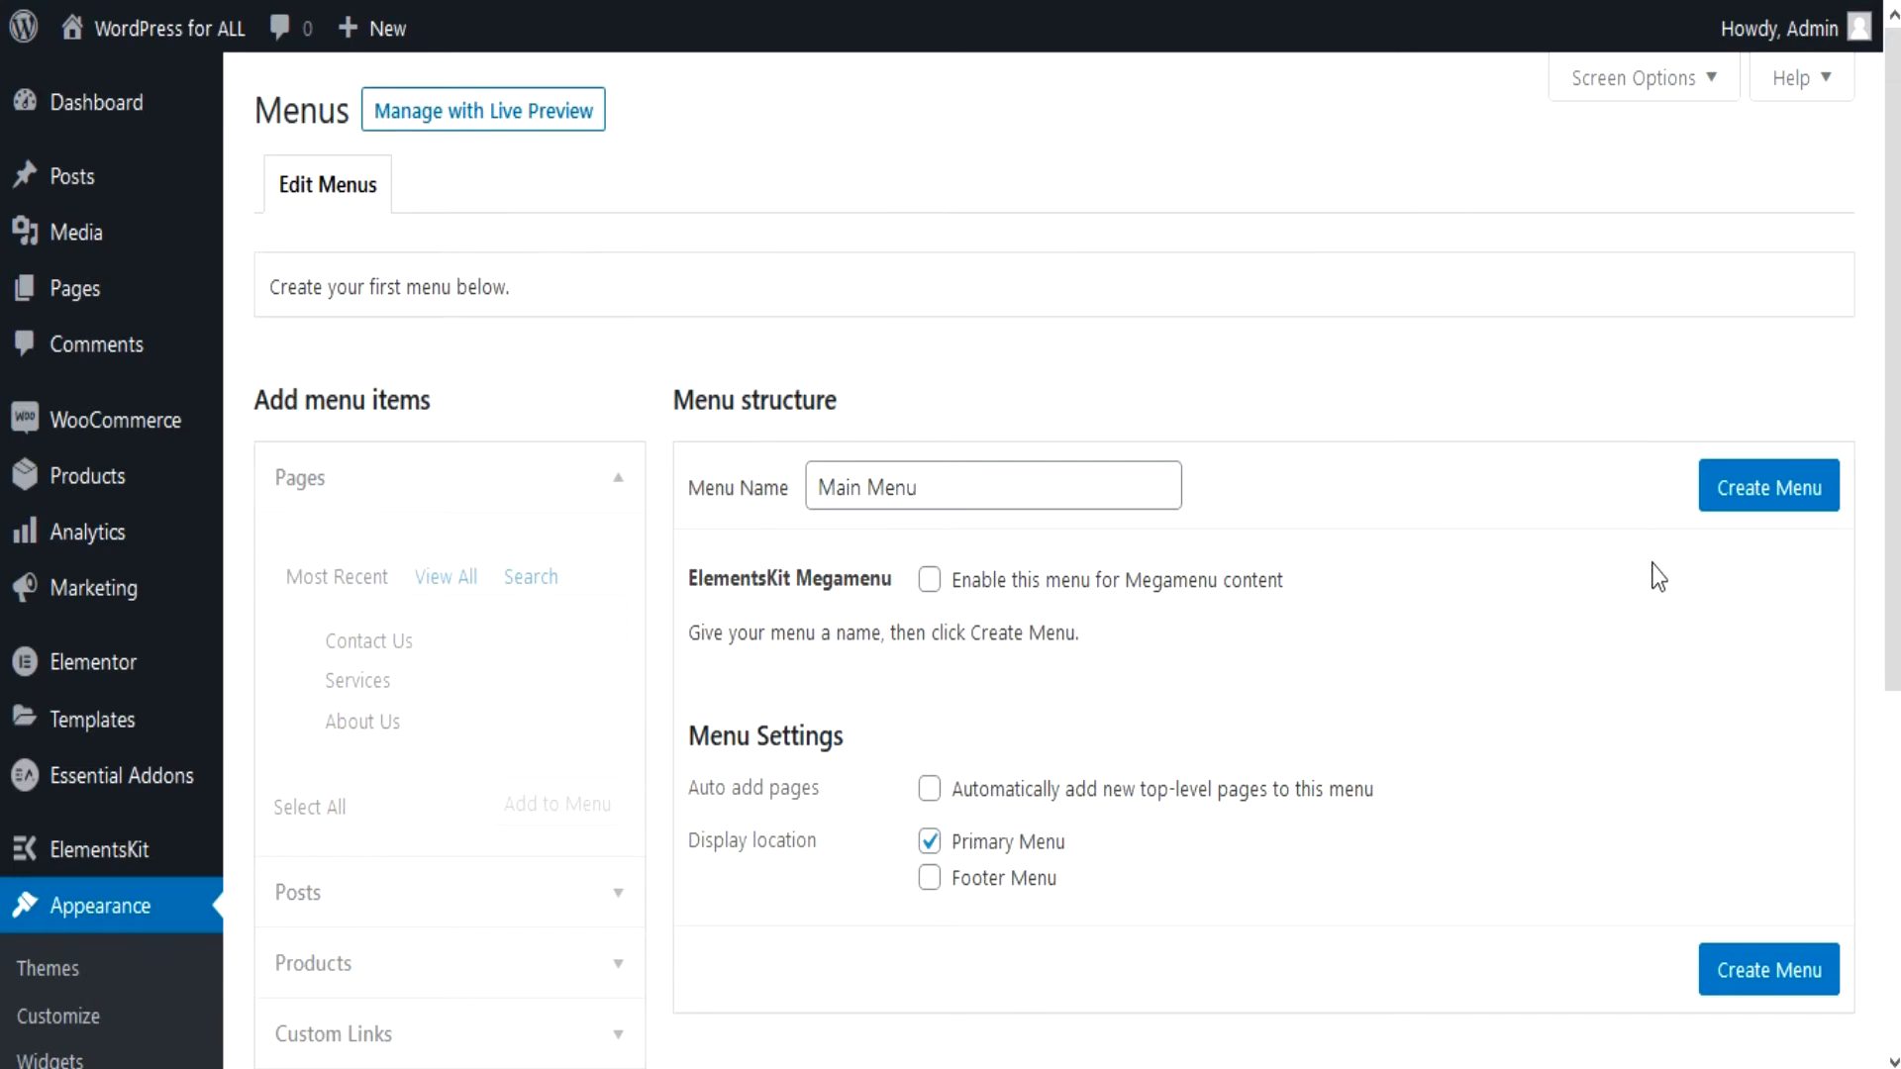
{"action": "left_click", "coordinate": [1740, 493]}
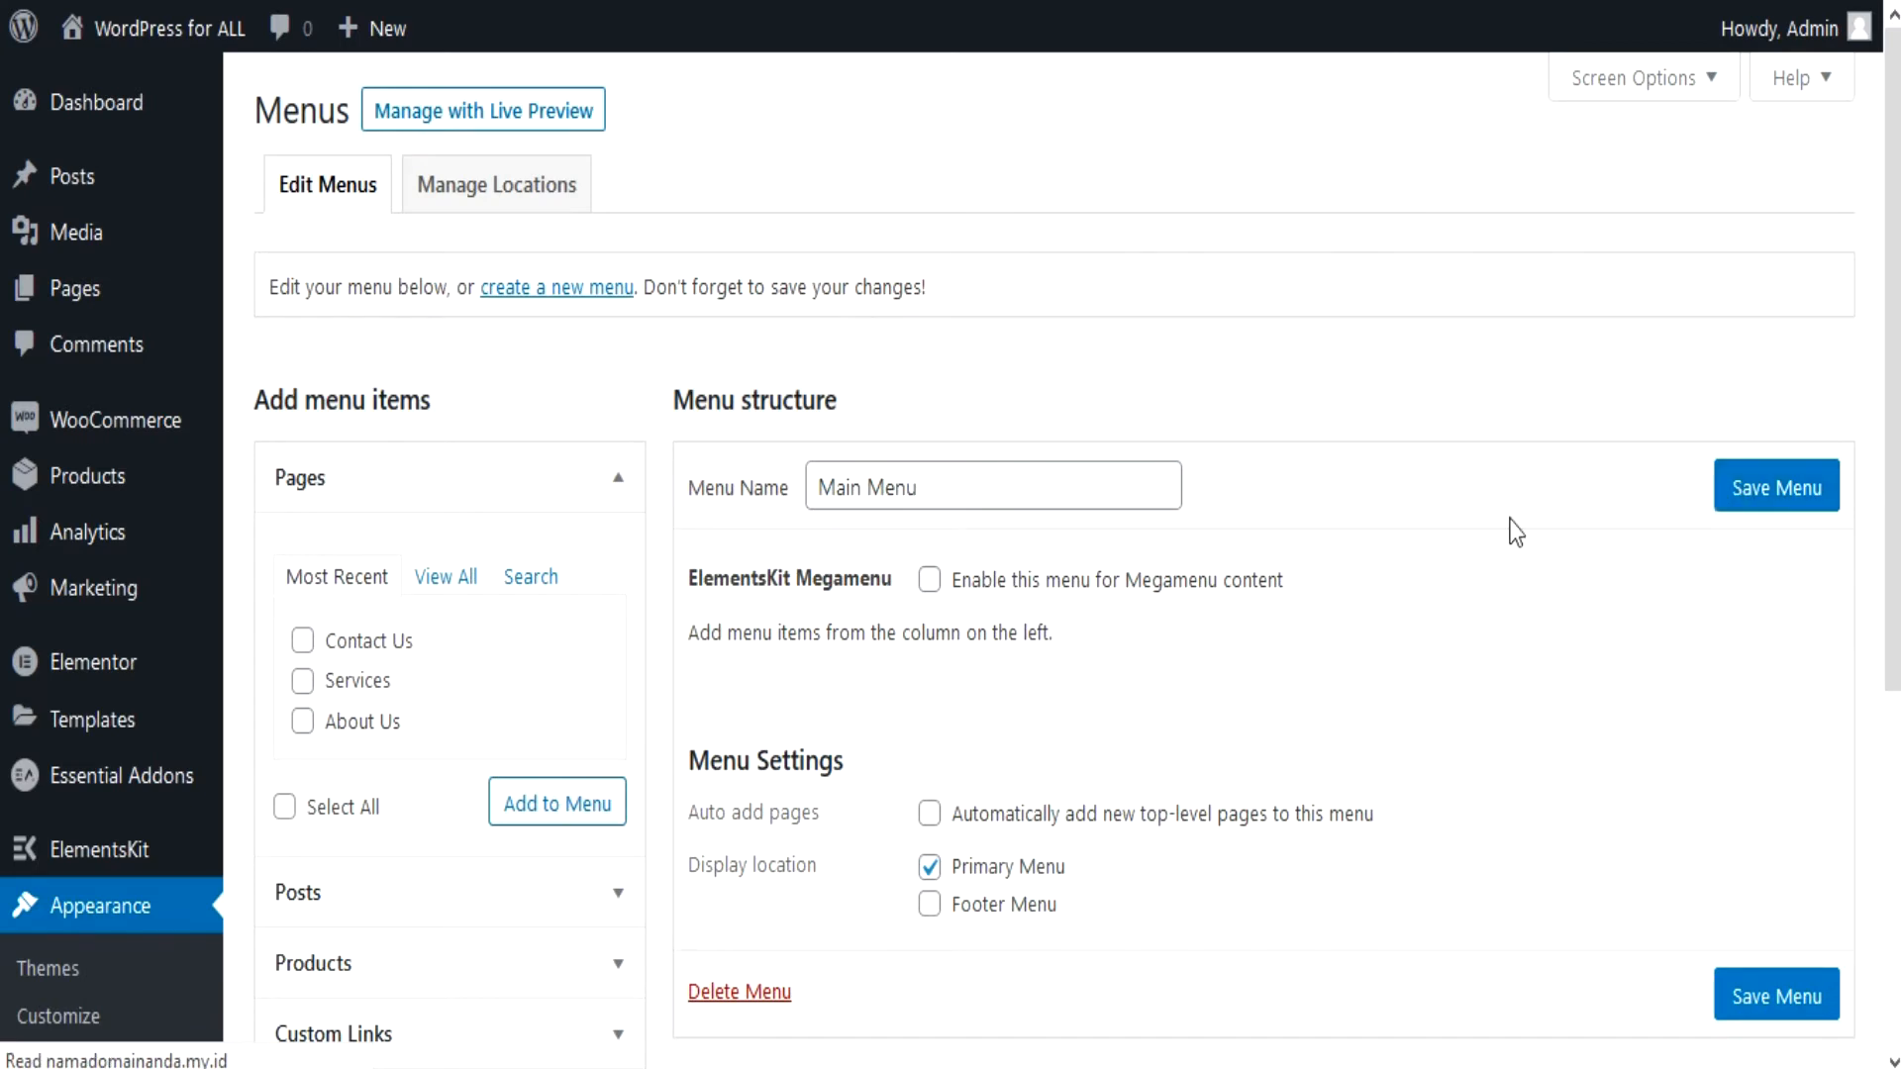
Step: Add the Home, About Us, Contact Us and Services pages to the menu and move Services above Contact Us
{"action": "left_click", "coordinate": [457, 582]}
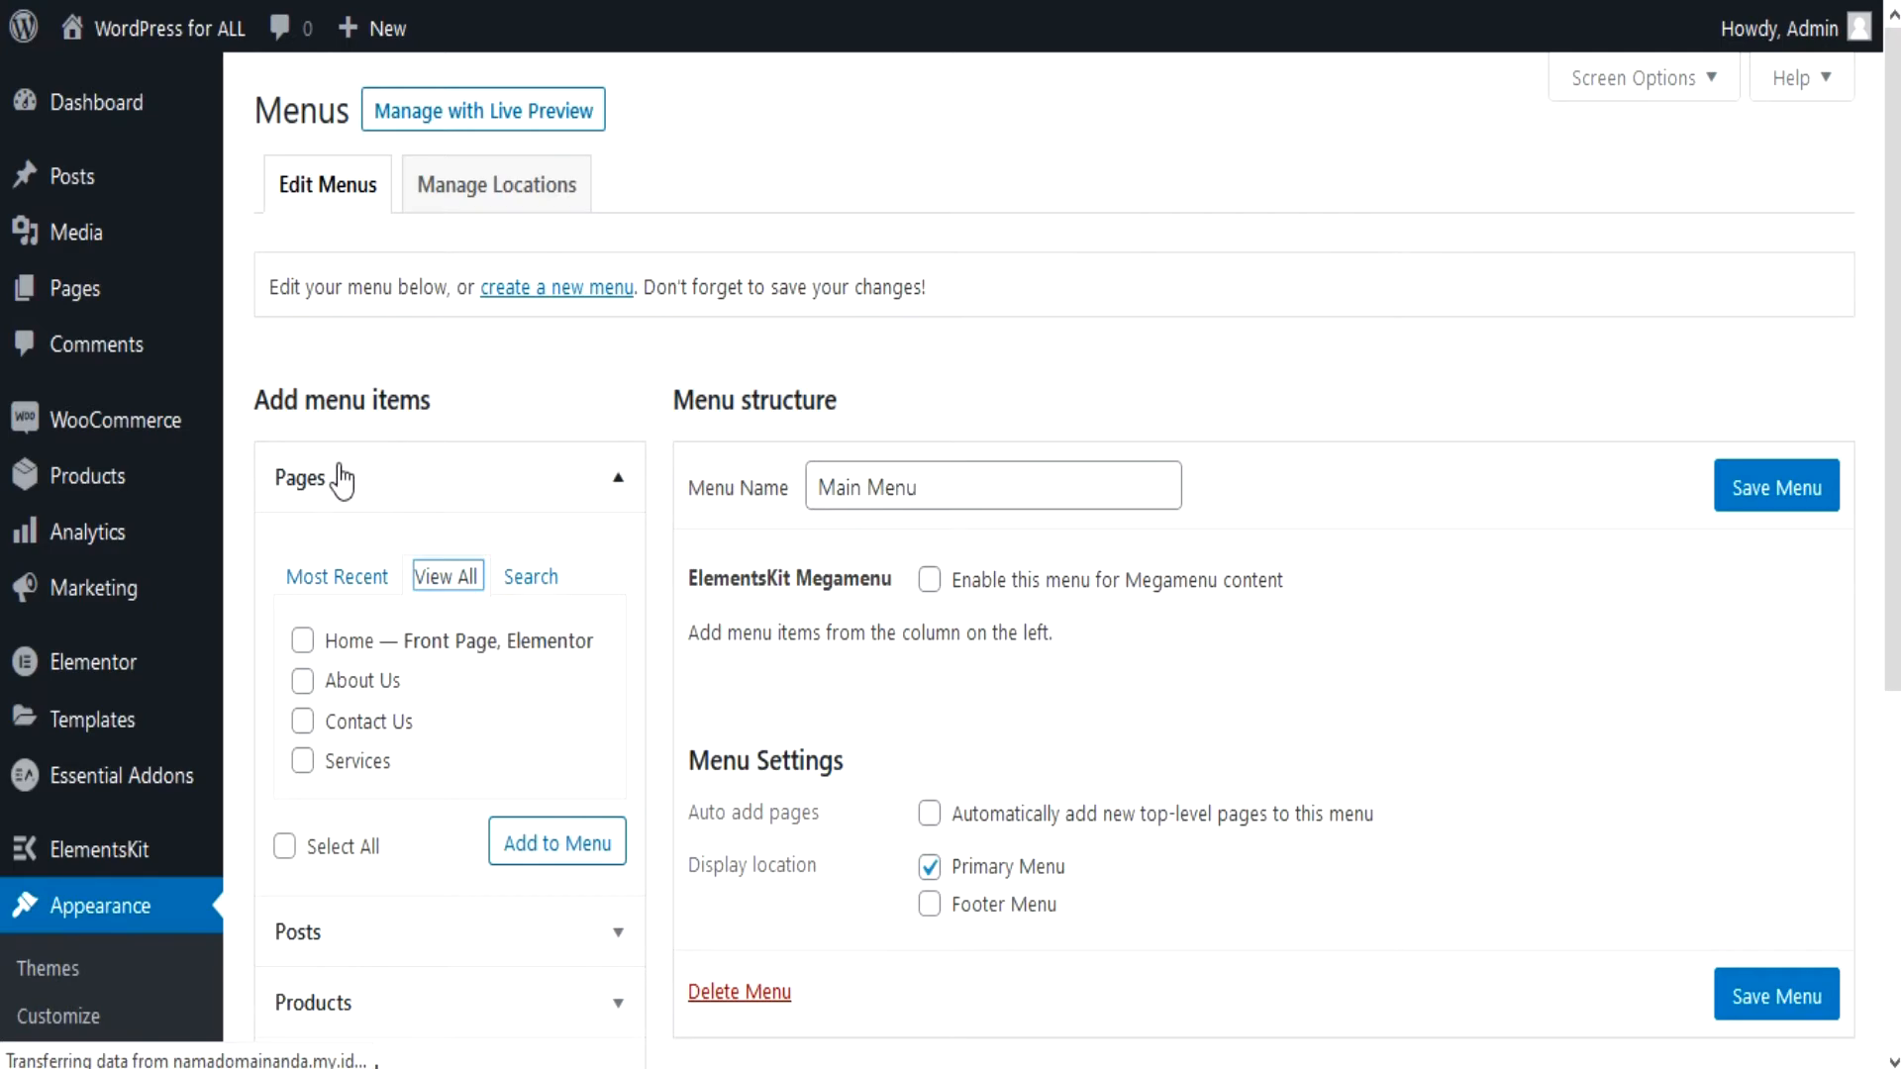
{"action": "scroll", "coordinate": [286, 477], "scroll_direction": "down", "scroll_amount": 2}
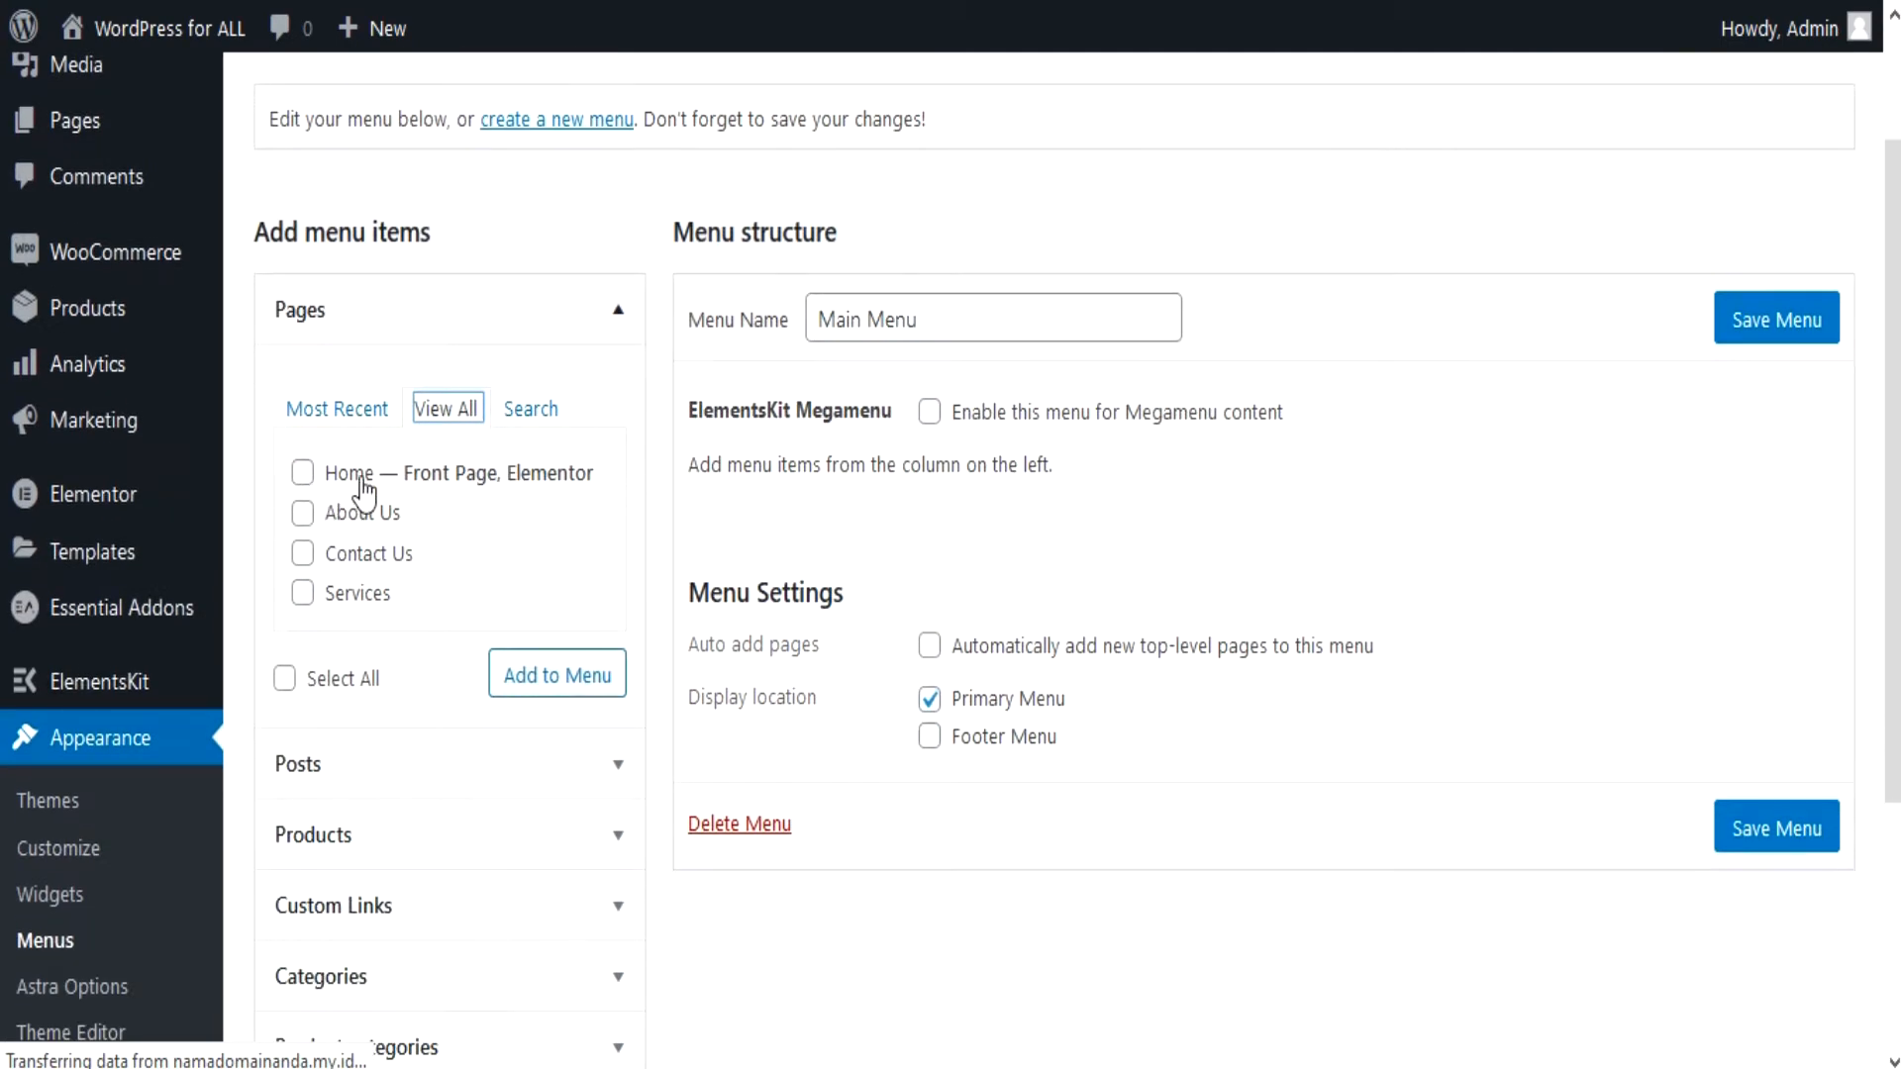
{"action": "left_click", "coordinate": [308, 476]}
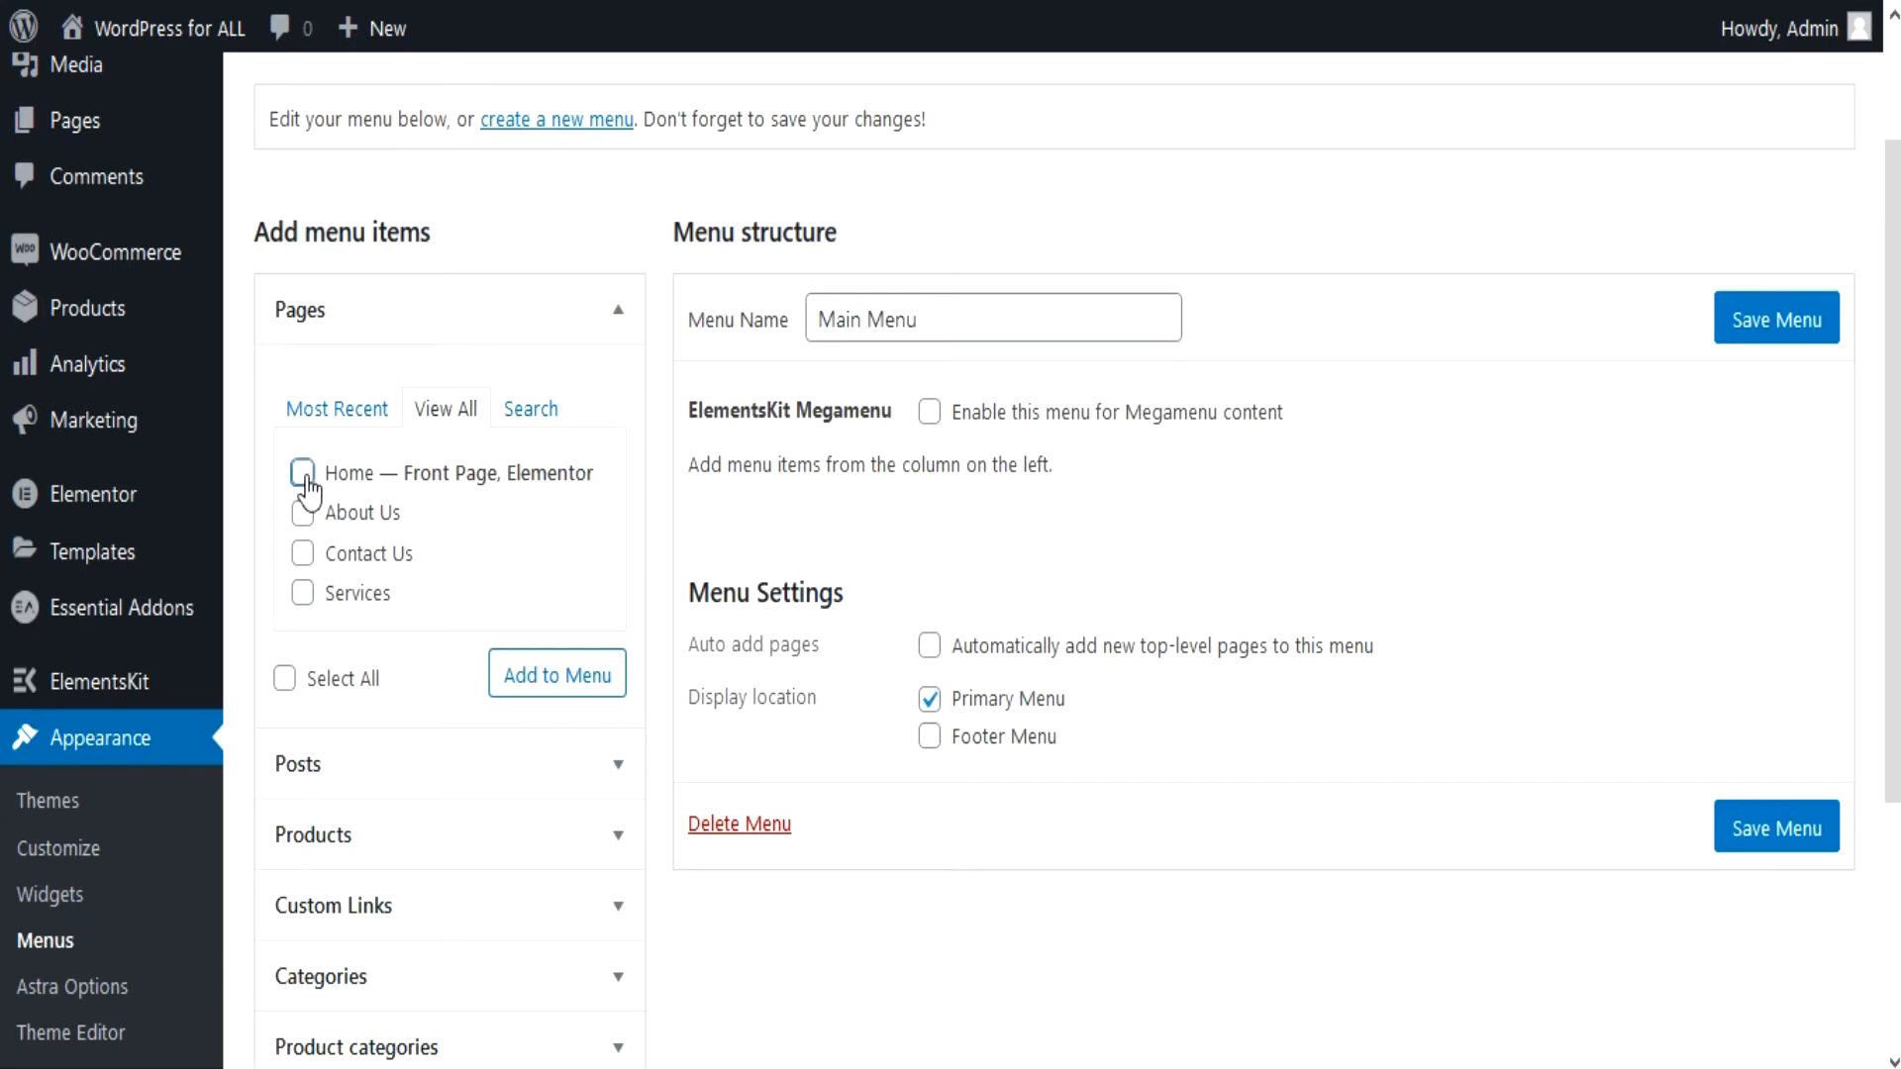
{"action": "left_click", "coordinate": [303, 513]}
{"action": "left_click", "coordinate": [303, 553]}
{"action": "left_click", "coordinate": [303, 593]}
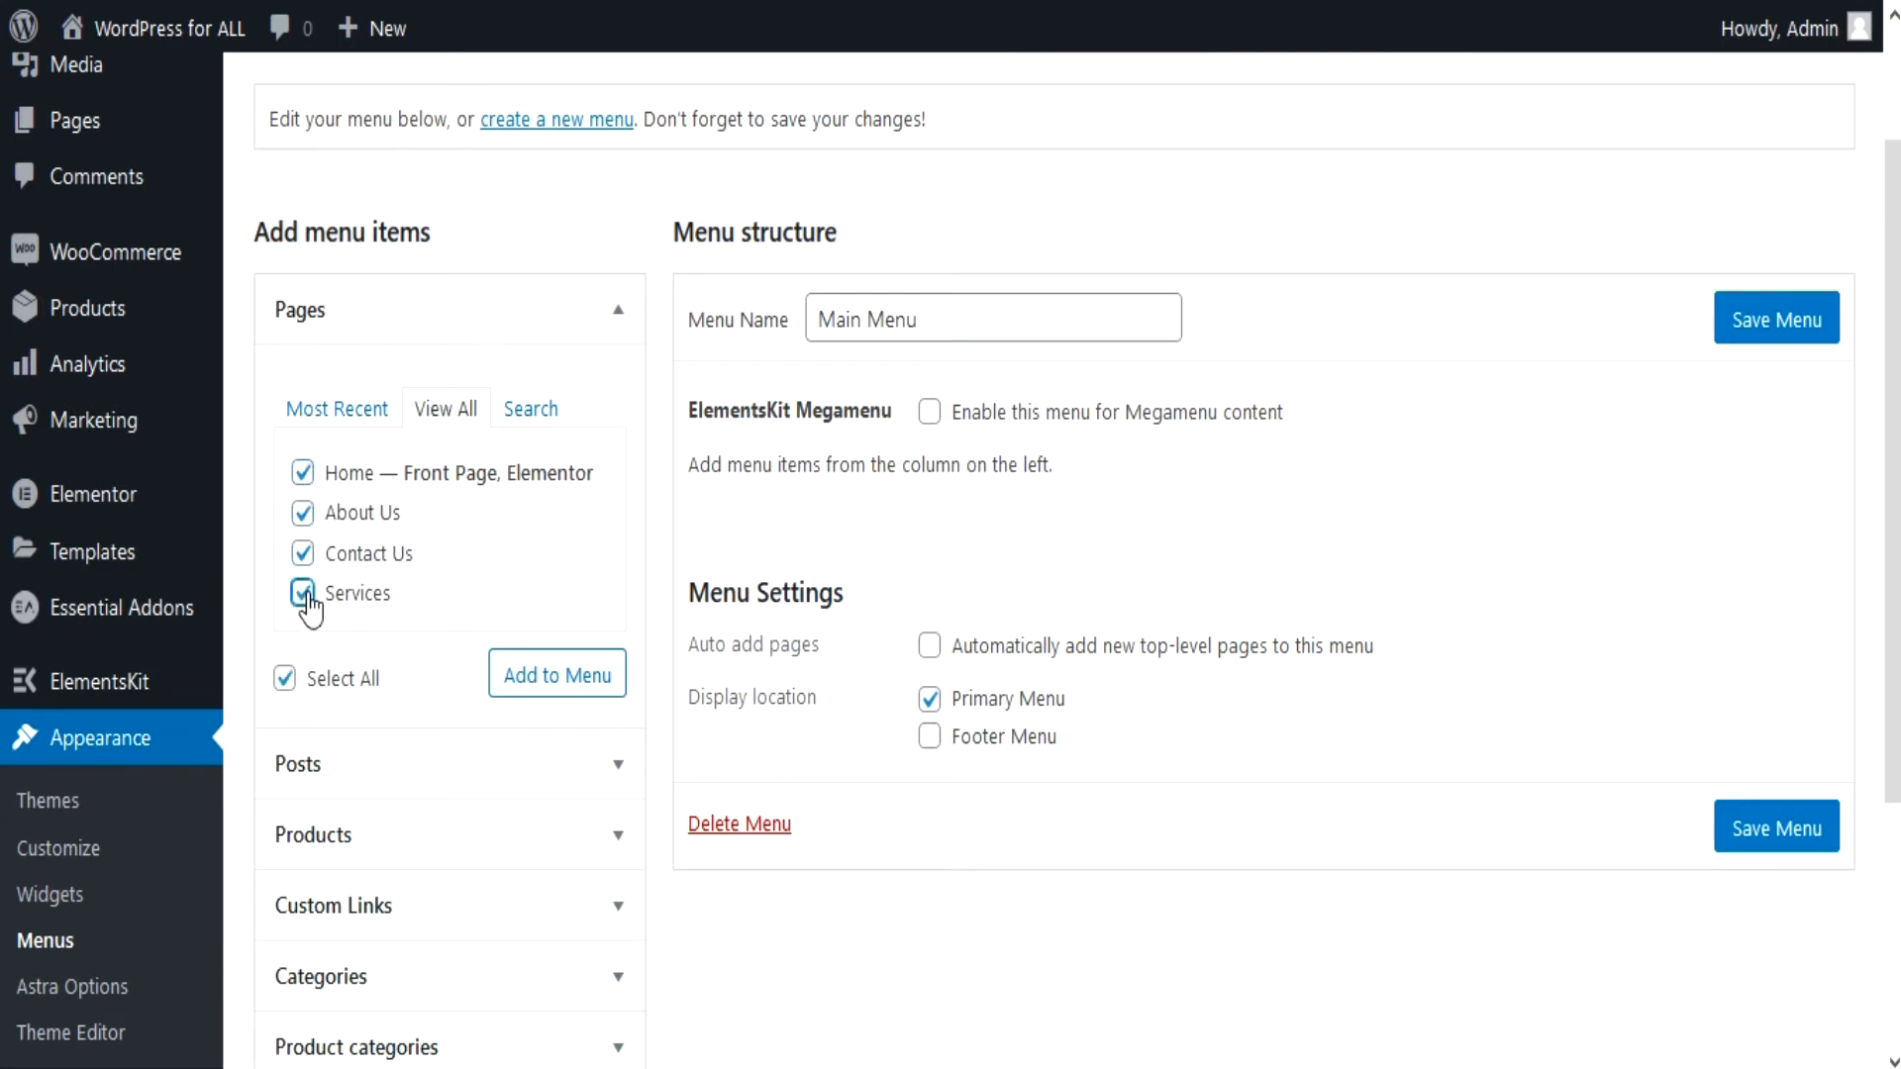
{"action": "left_click", "coordinate": [522, 682]}
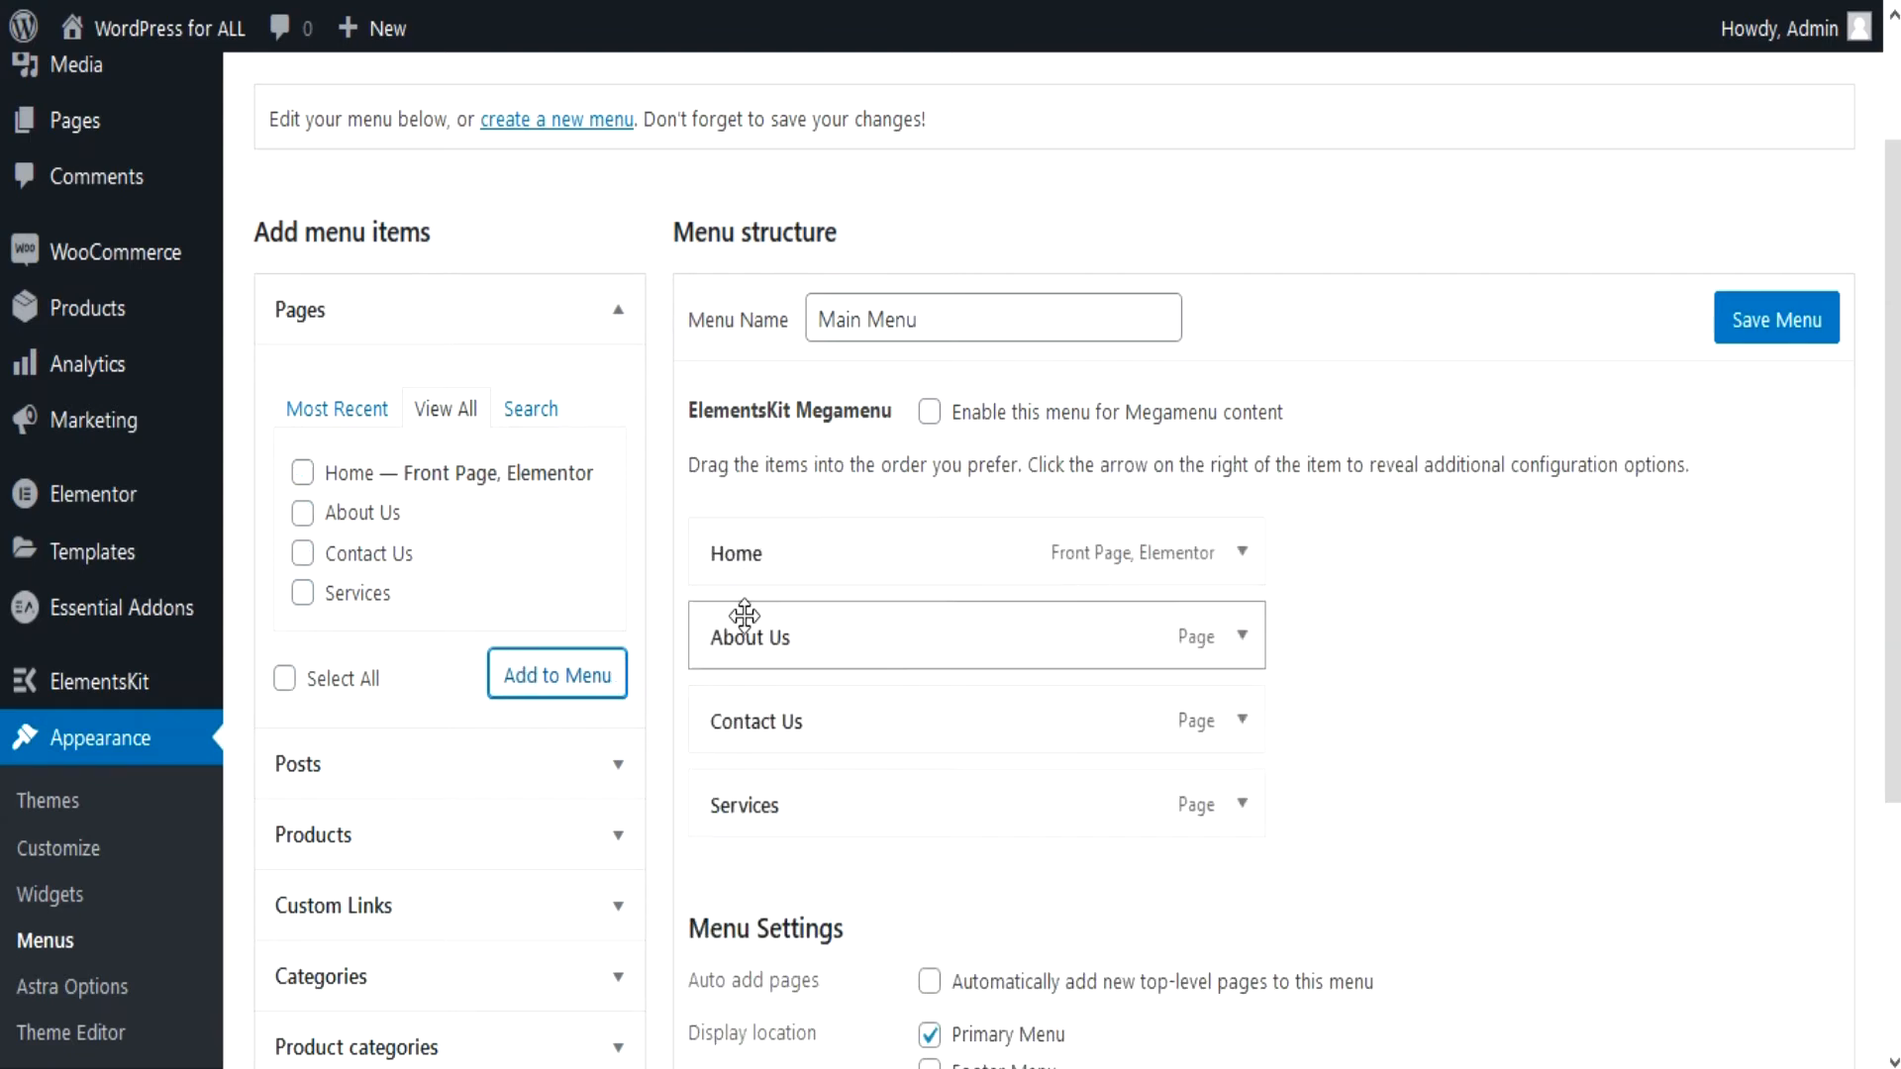
{"action": "left_click_drag", "start_coordinate": [763, 792], "coordinate": [762, 698]}
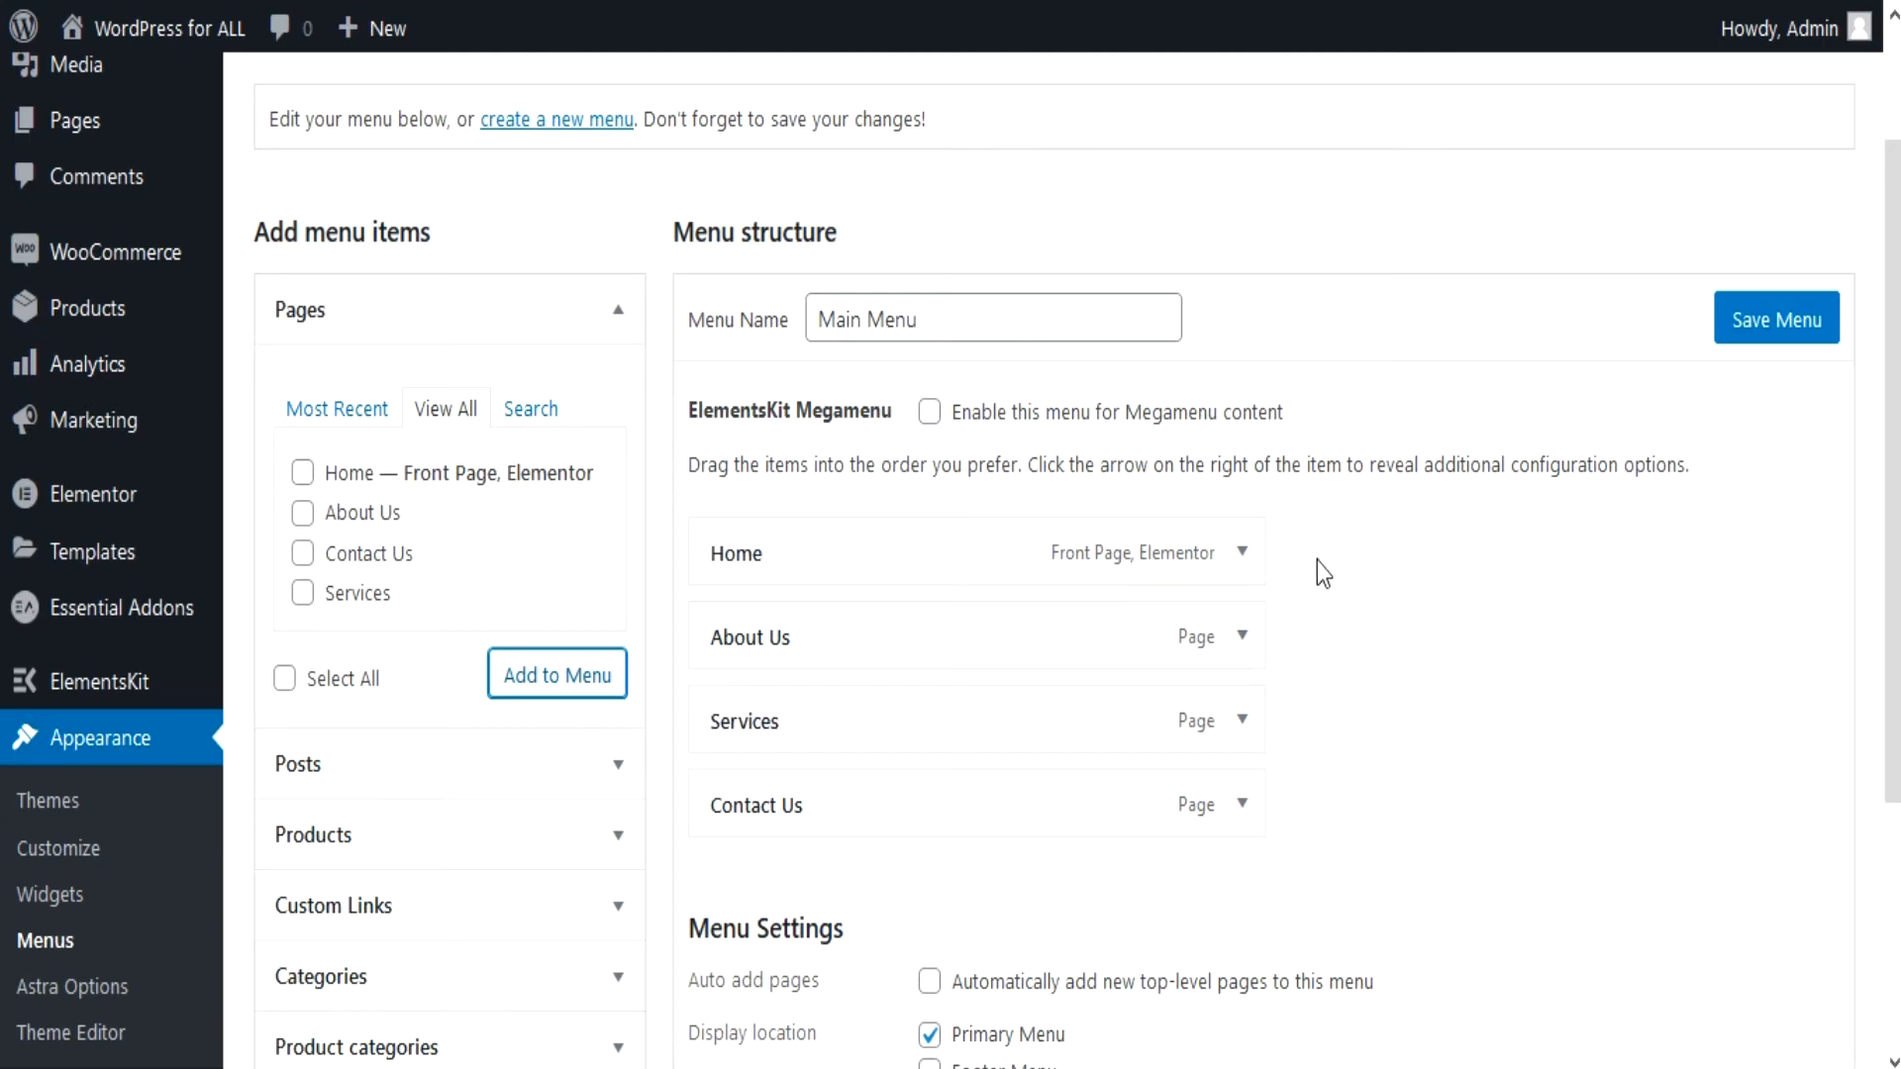
Step: Add a custom link with URL # and link text Products to the menu, and place it between About Us and Services
{"action": "scroll", "coordinate": [1324, 572], "scroll_direction": "down", "scroll_amount": 3}
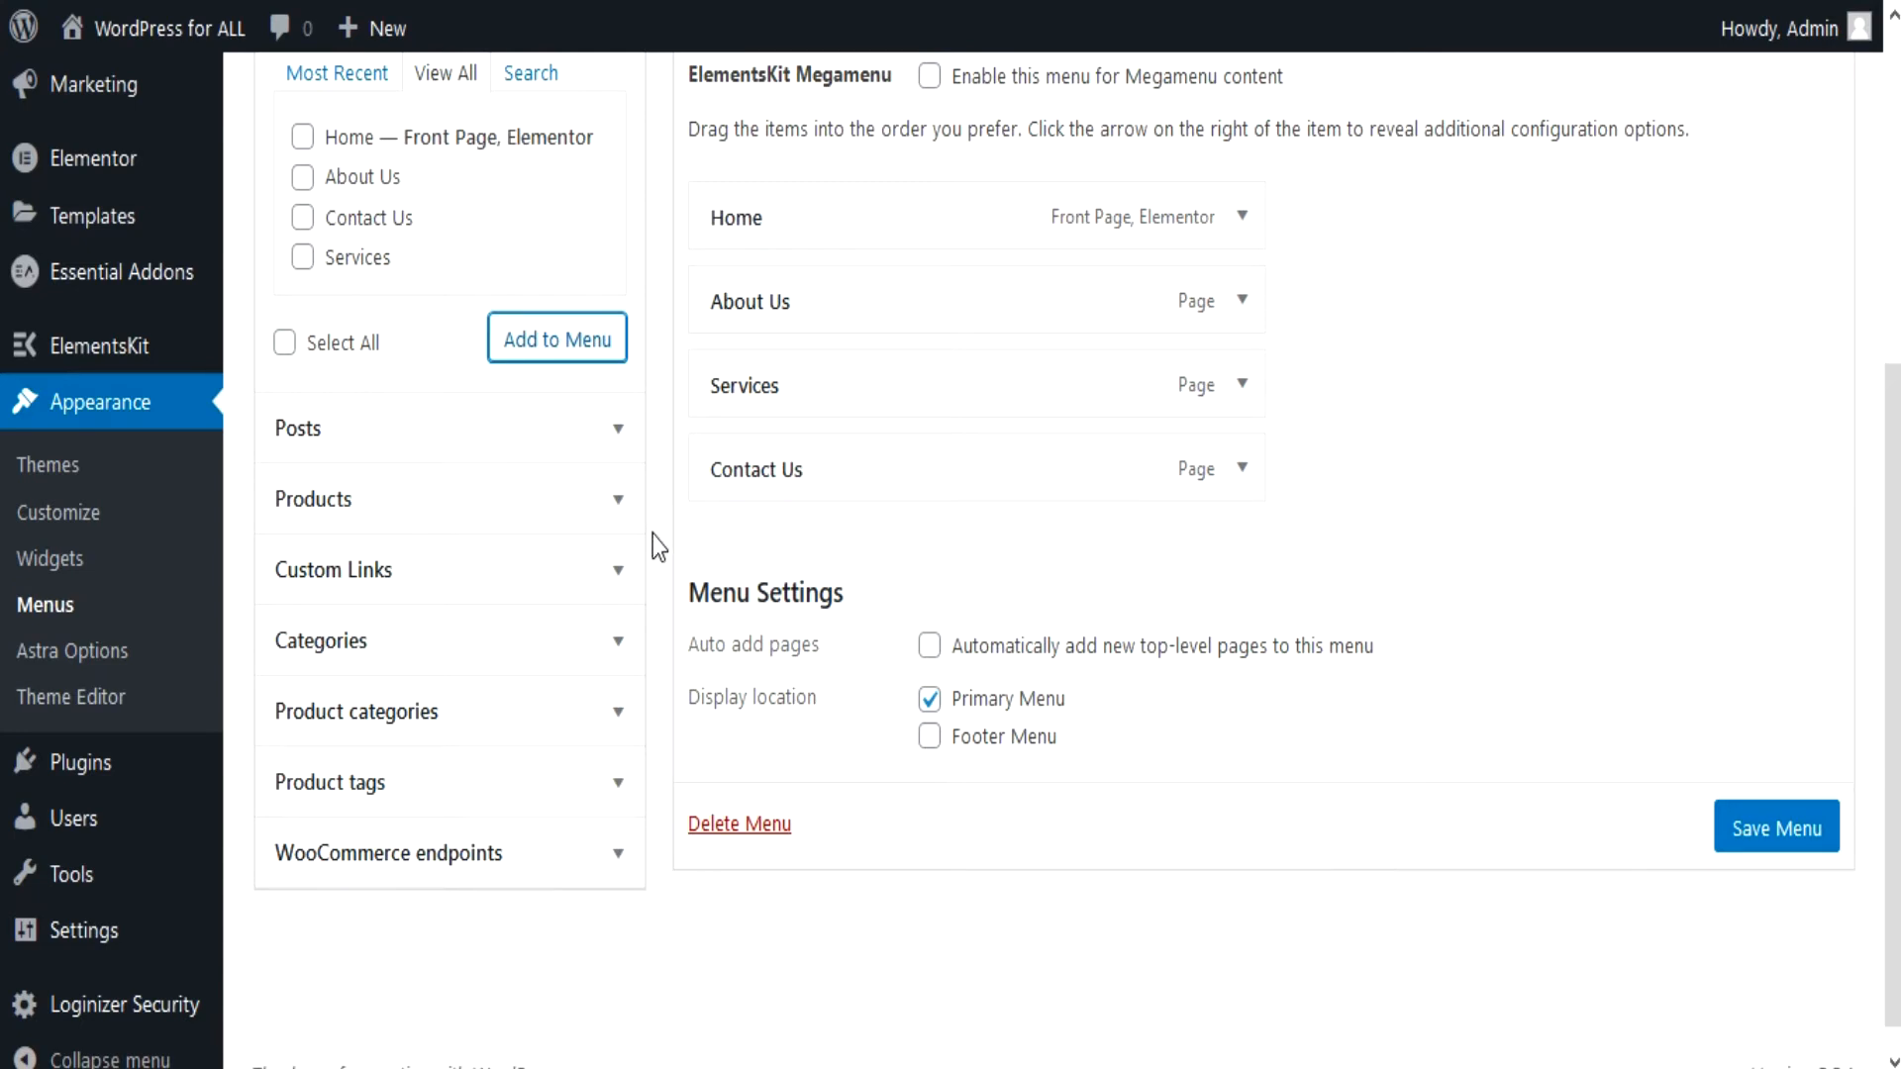
{"action": "left_click", "coordinate": [617, 571]}
{"action": "left_click", "coordinate": [446, 295]}
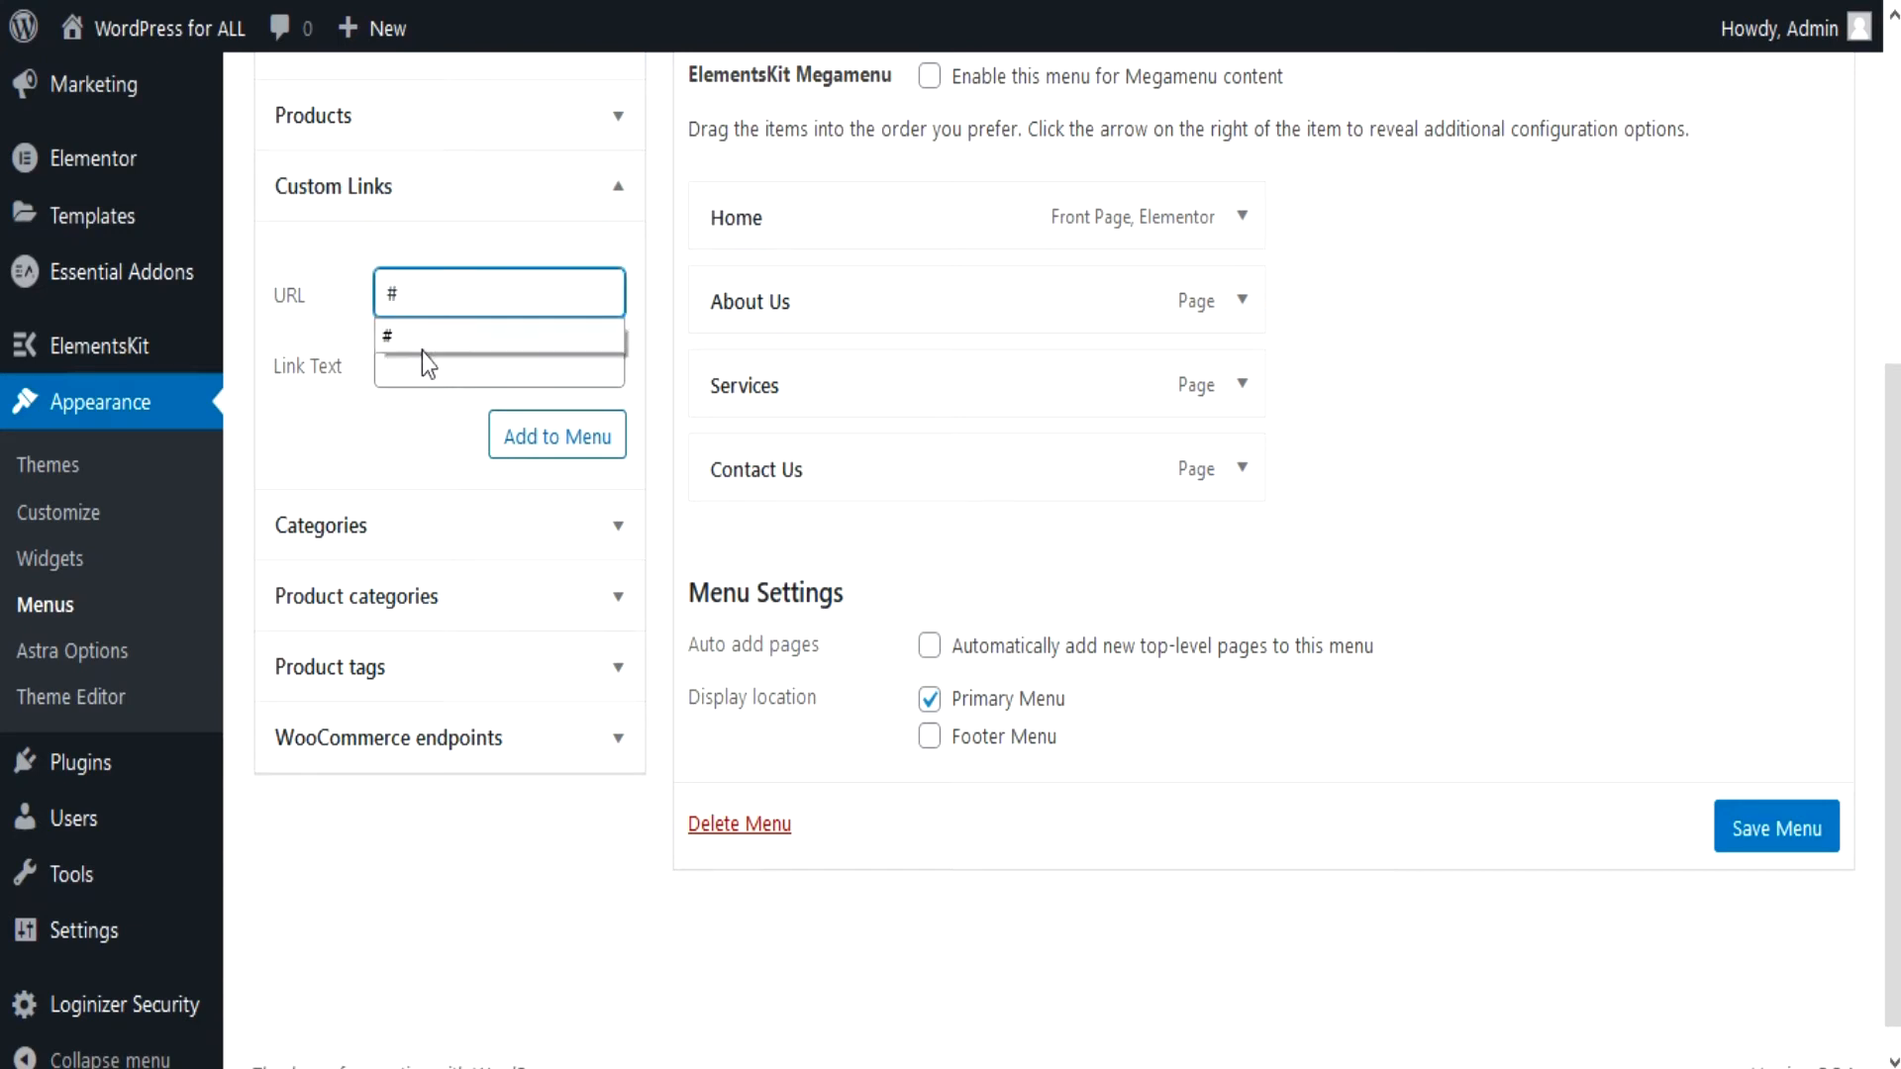
{"action": "left_click", "coordinate": [409, 384]}
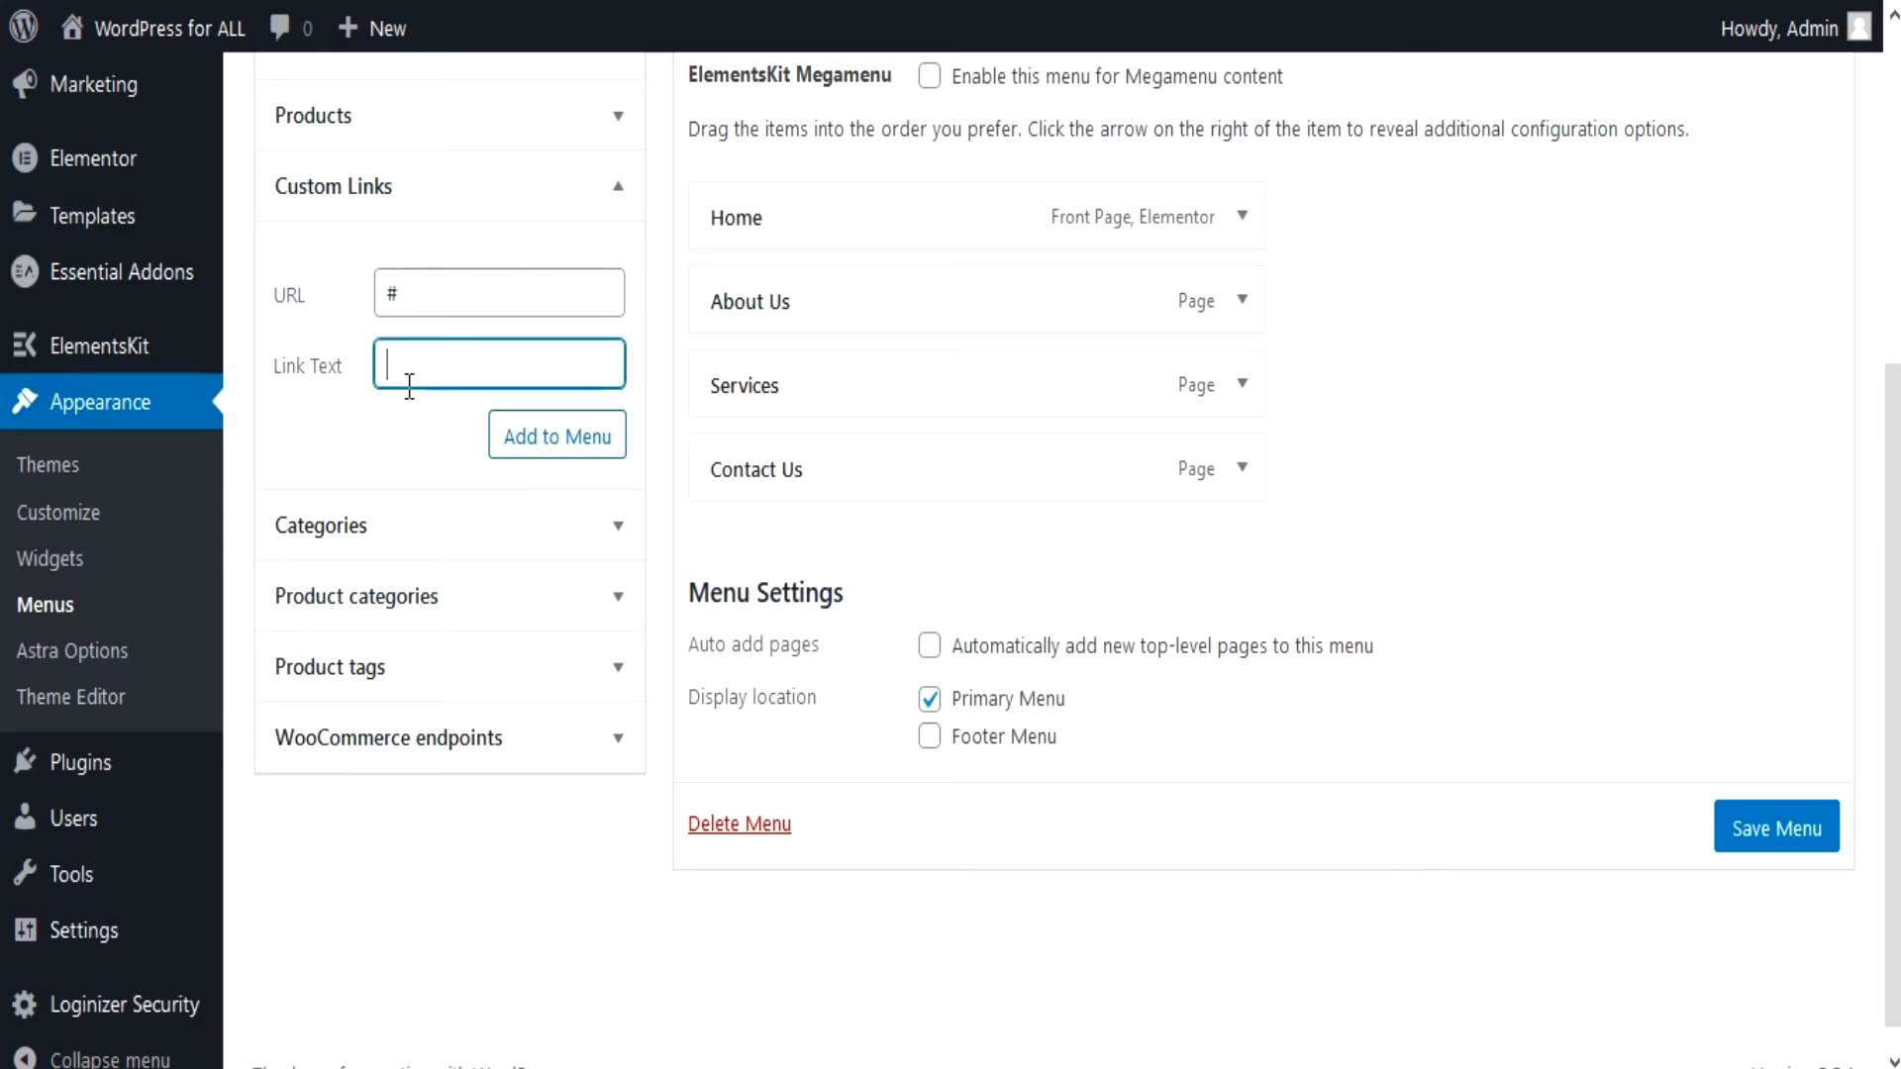
{"action": "type", "text": "Products"}
{"action": "left_click", "coordinate": [528, 437]}
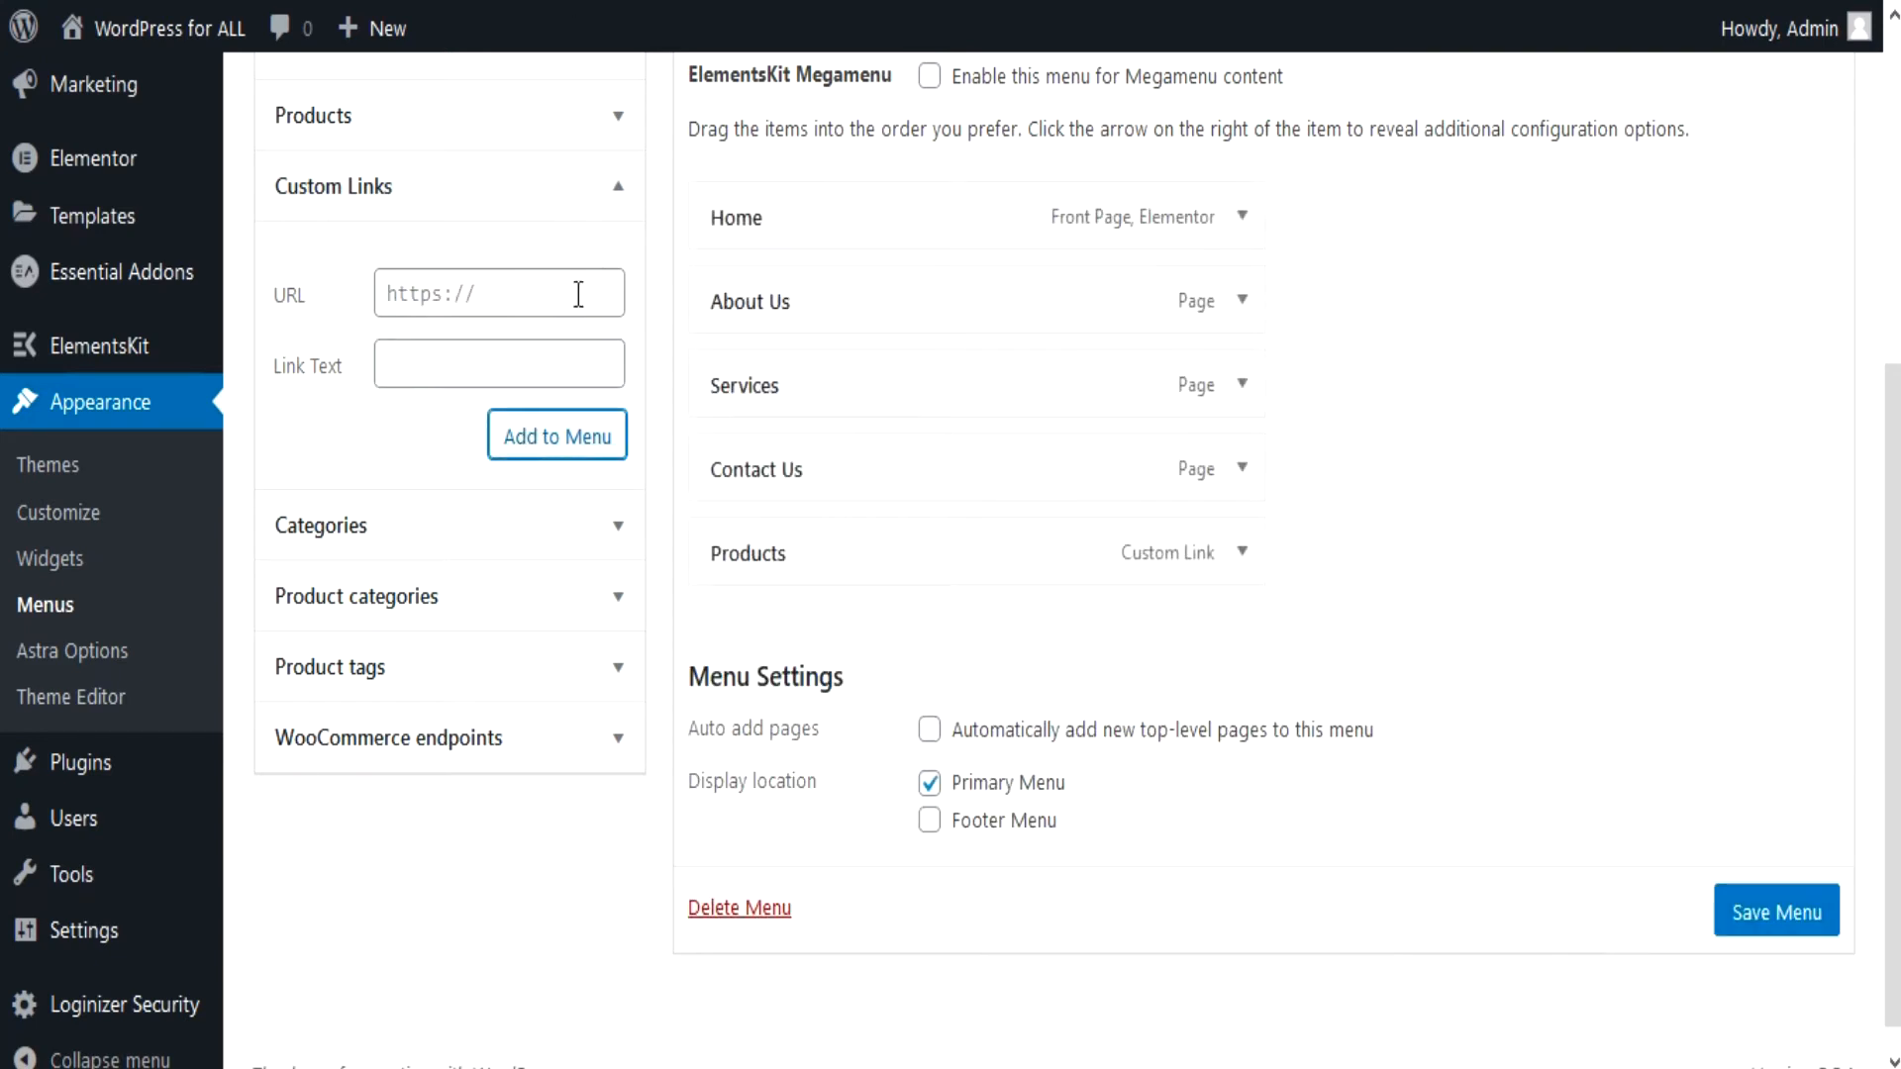
{"action": "left_click_drag", "start_coordinate": [782, 551], "coordinate": [807, 396]}
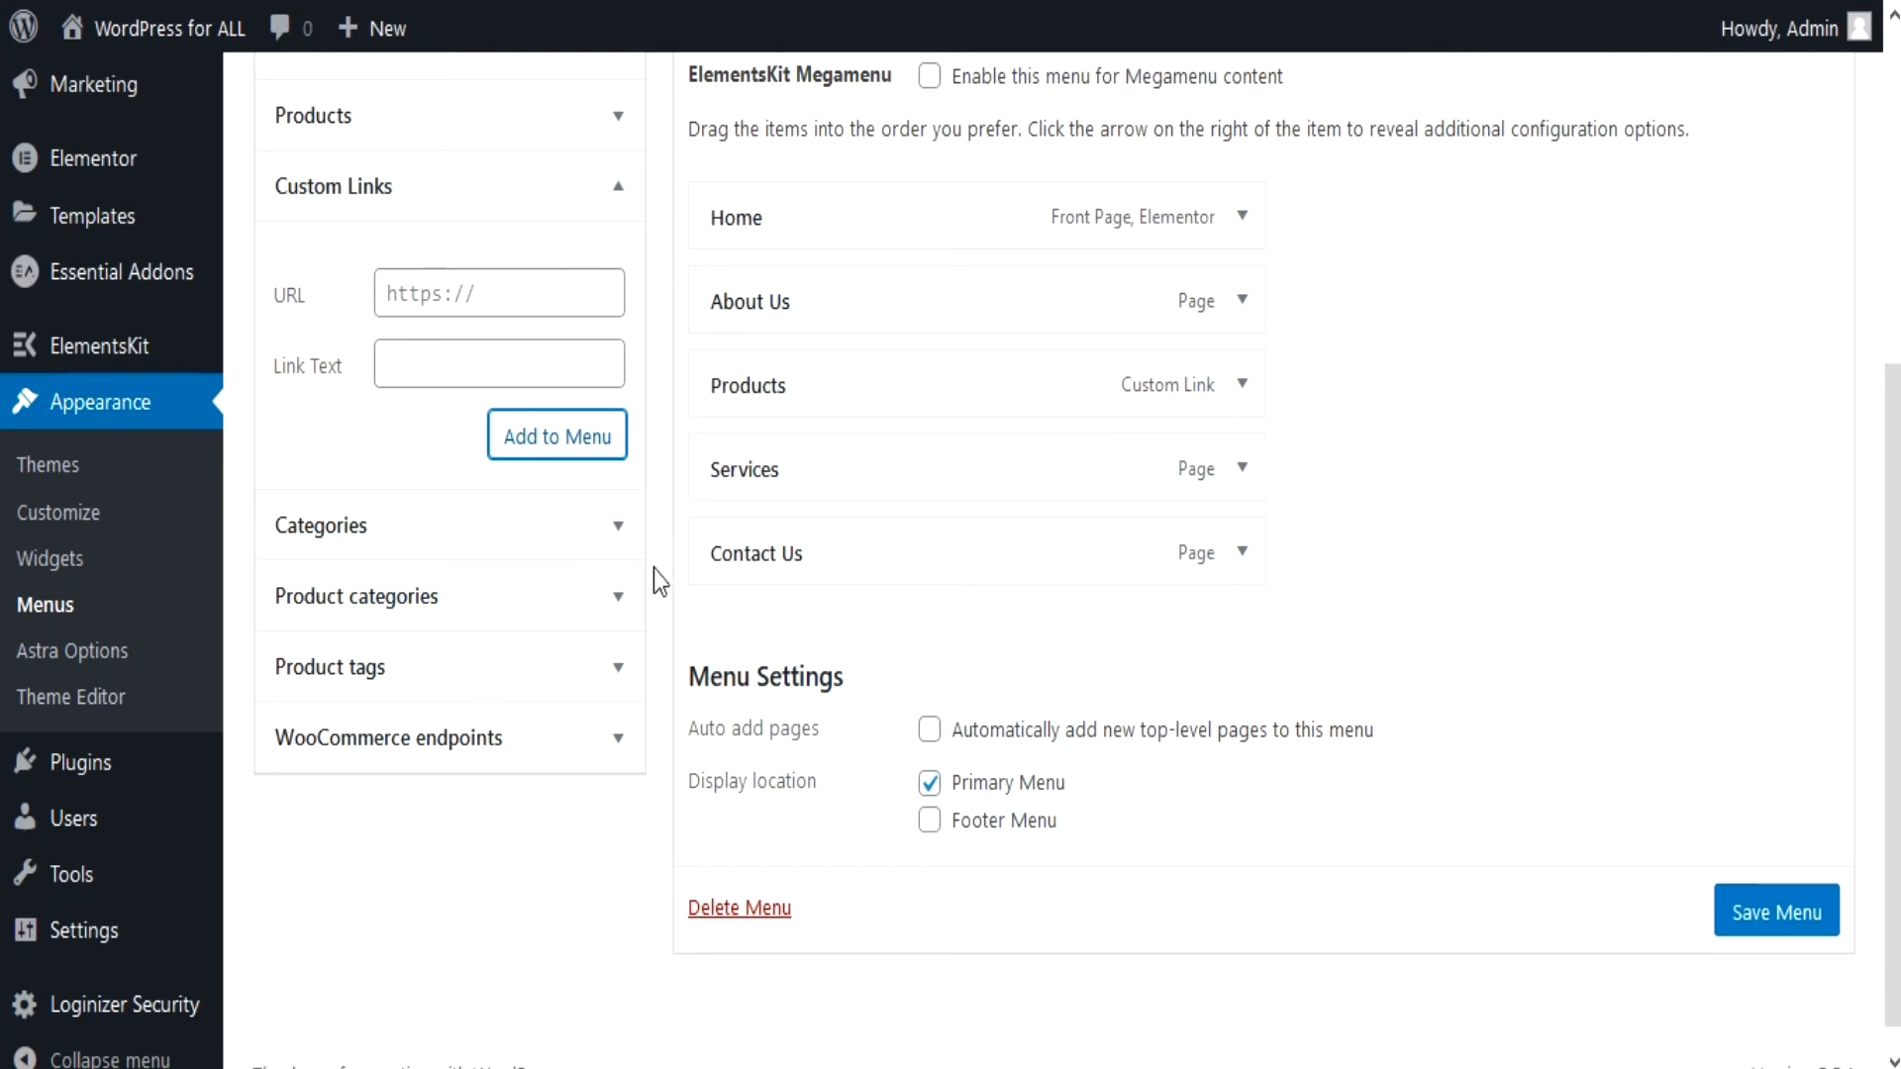
Step: Add the product categories Fashion, Music, Clothing, Tshirts, Accessories, Hoodies and Decor to the menu
{"action": "left_click", "coordinate": [624, 604]}
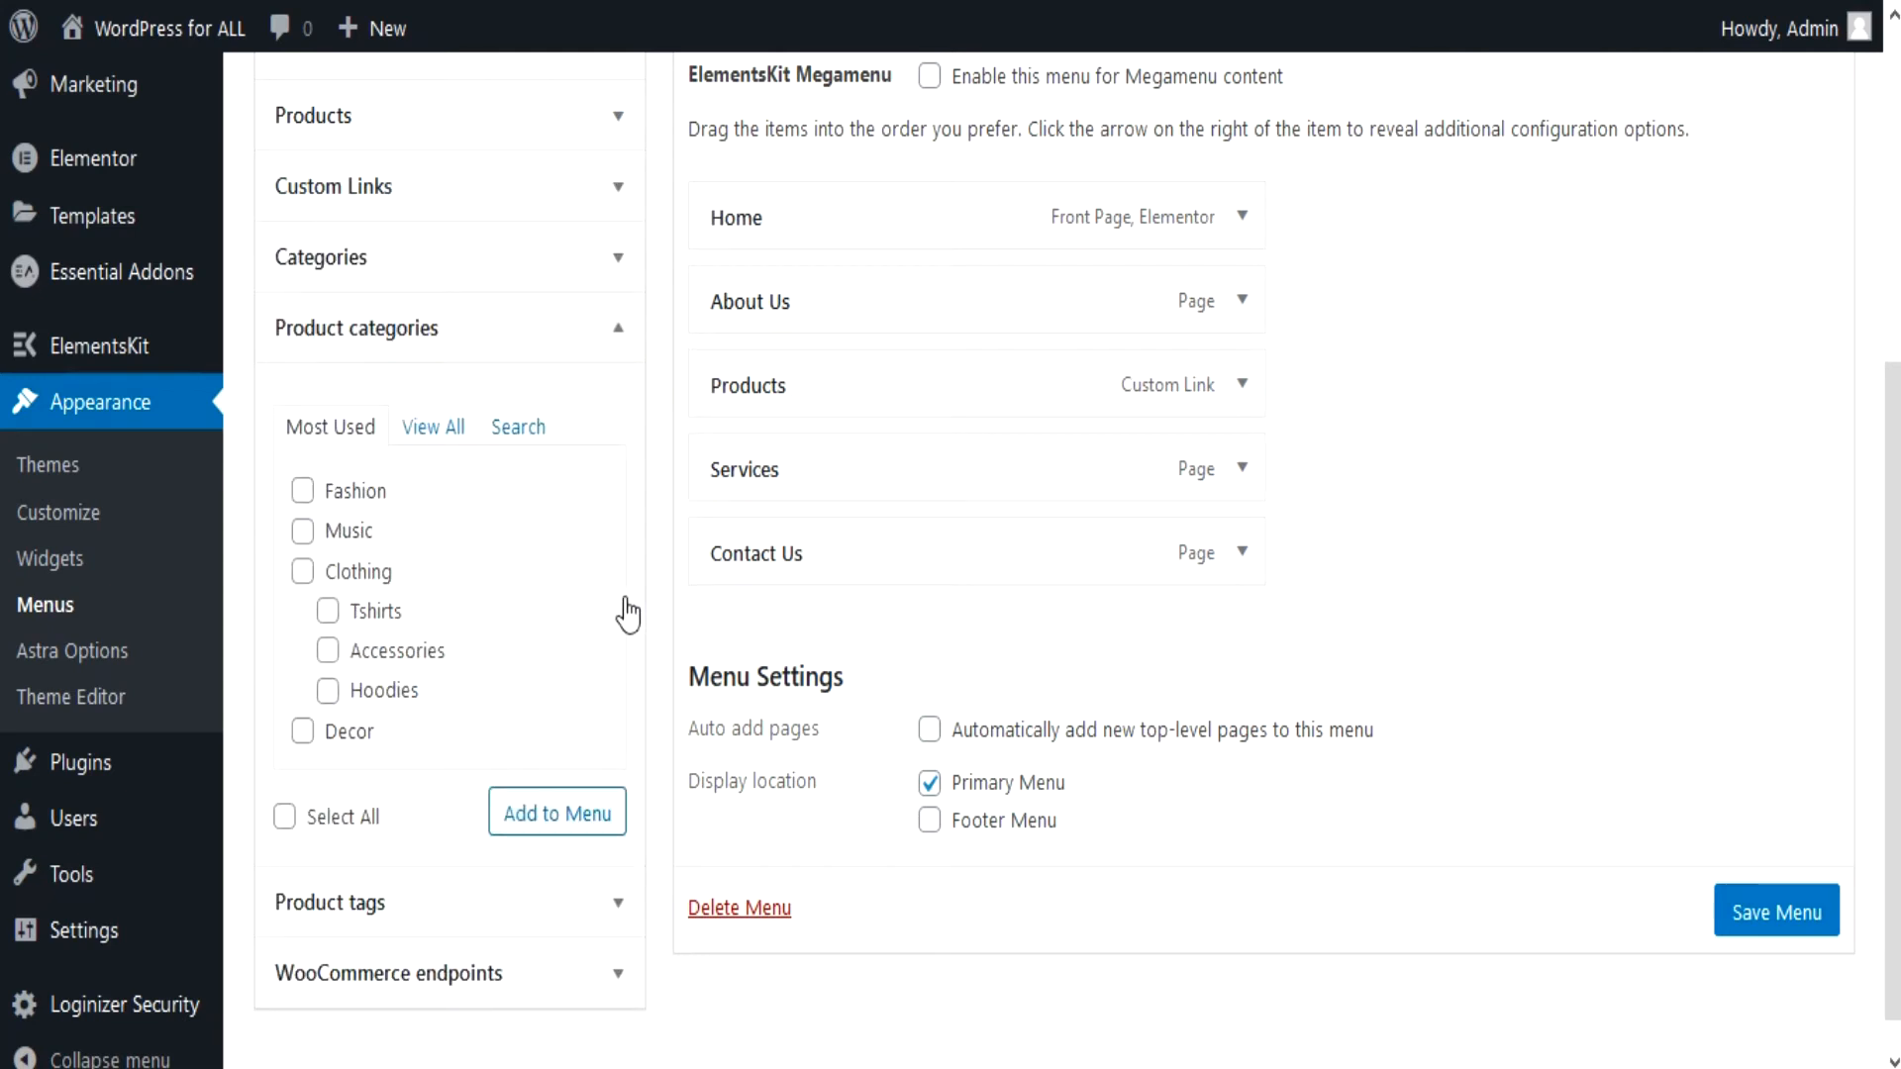
{"action": "left_click", "coordinate": [303, 491]}
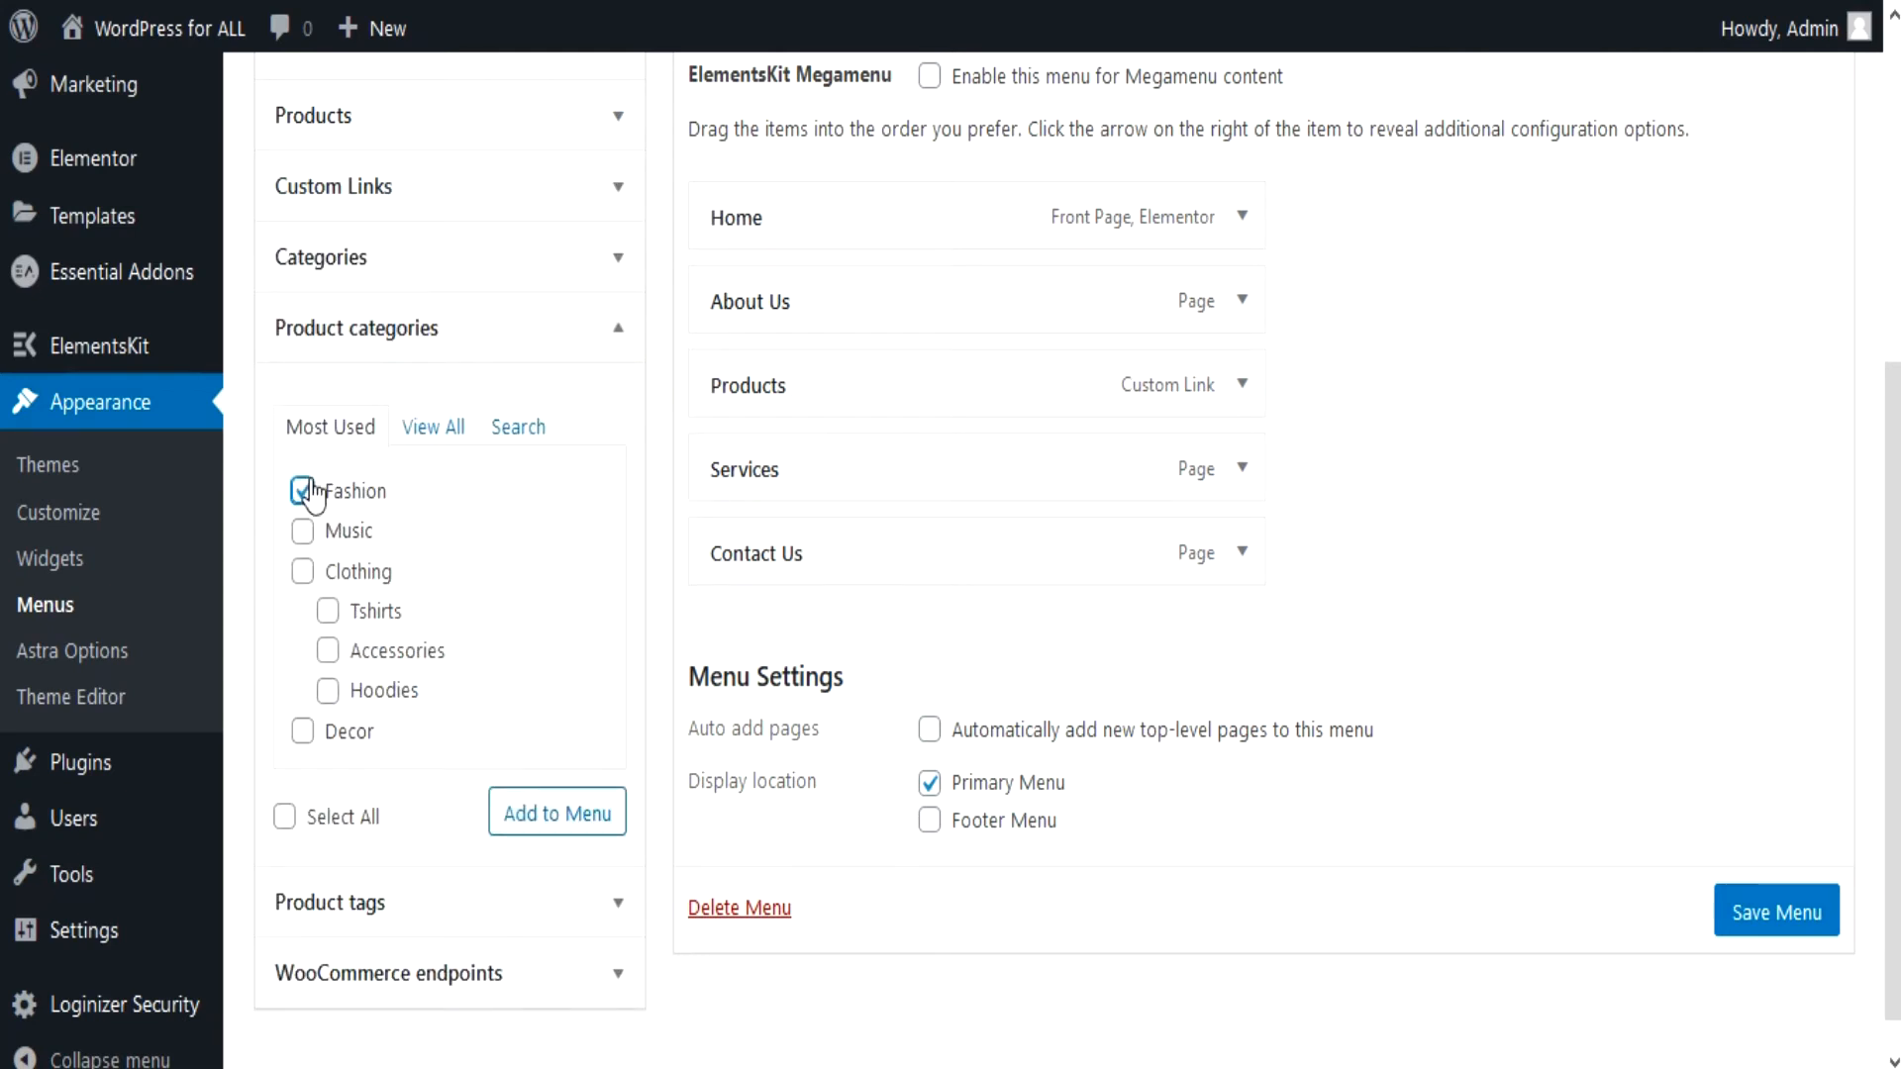
{"action": "left_click", "coordinate": [303, 532]}
{"action": "left_click", "coordinate": [303, 572]}
{"action": "left_click", "coordinate": [328, 611]}
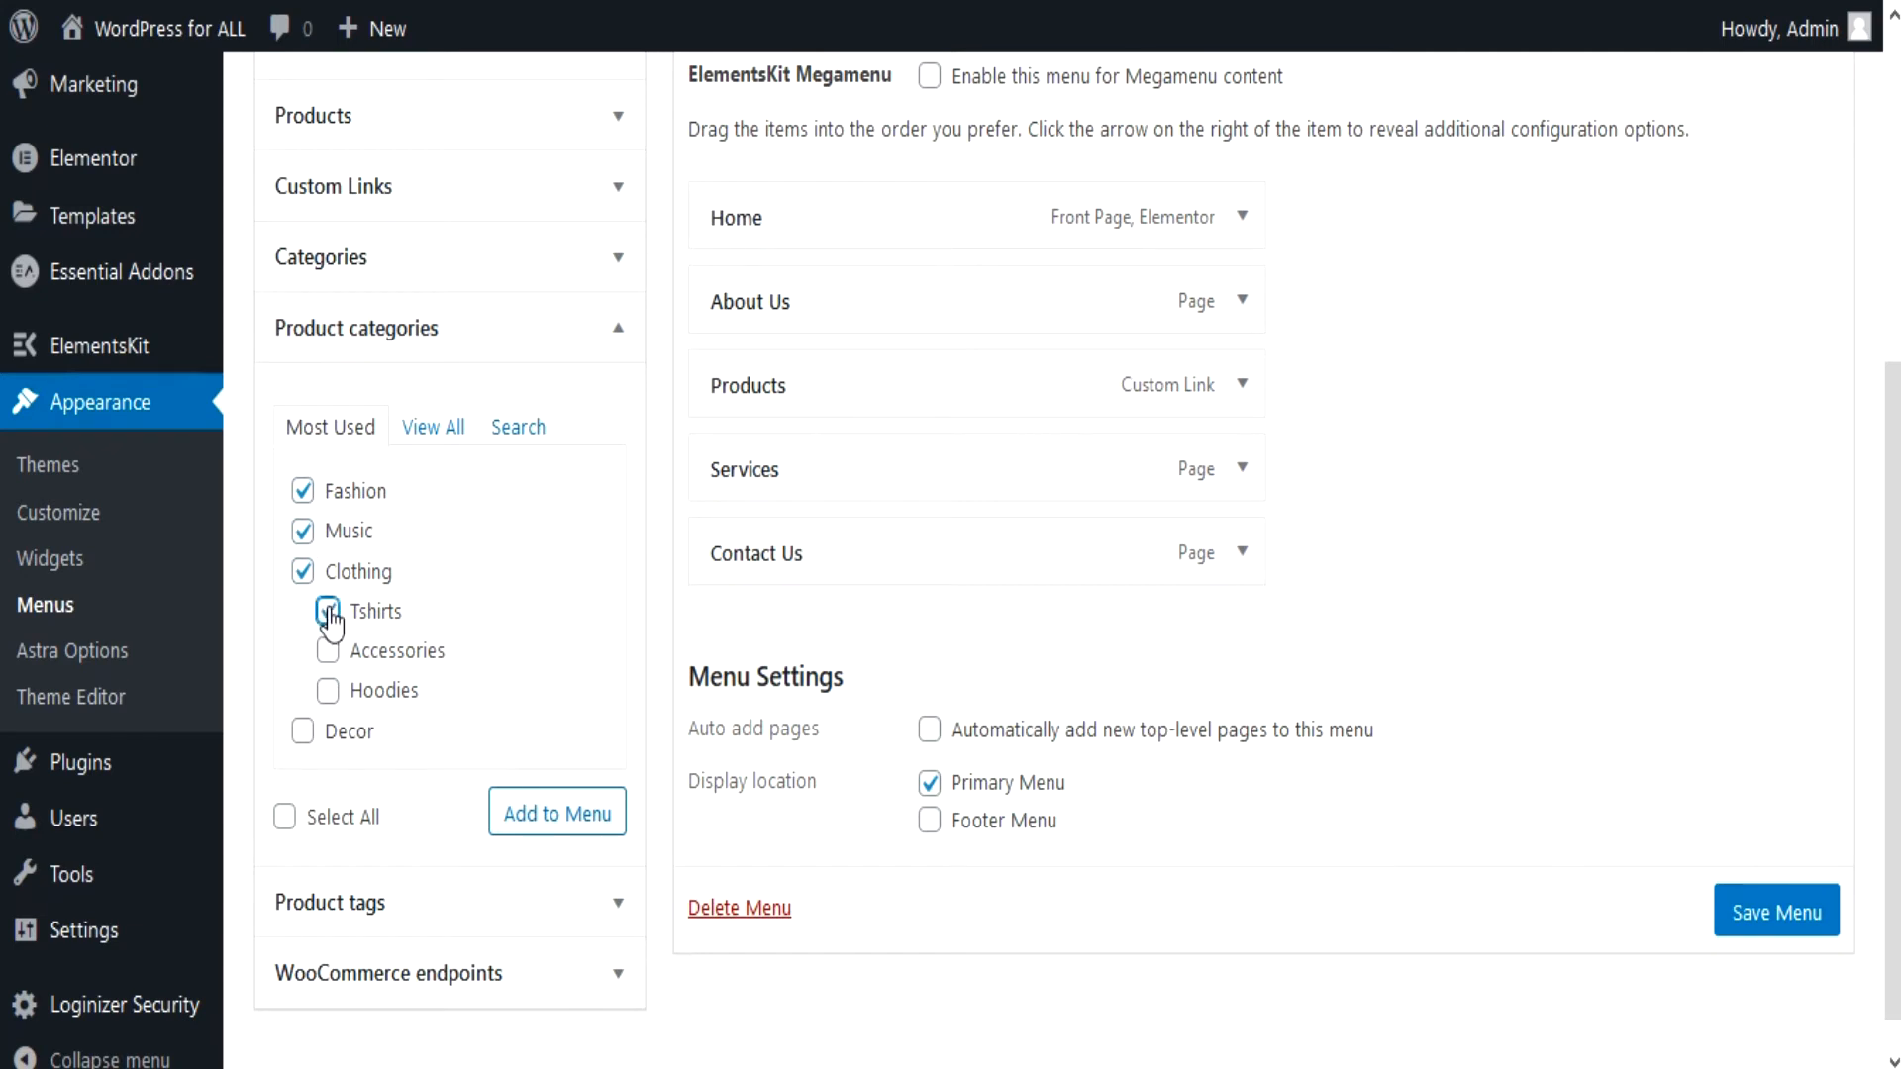
{"action": "left_click", "coordinate": [328, 651]}
{"action": "left_click", "coordinate": [328, 691]}
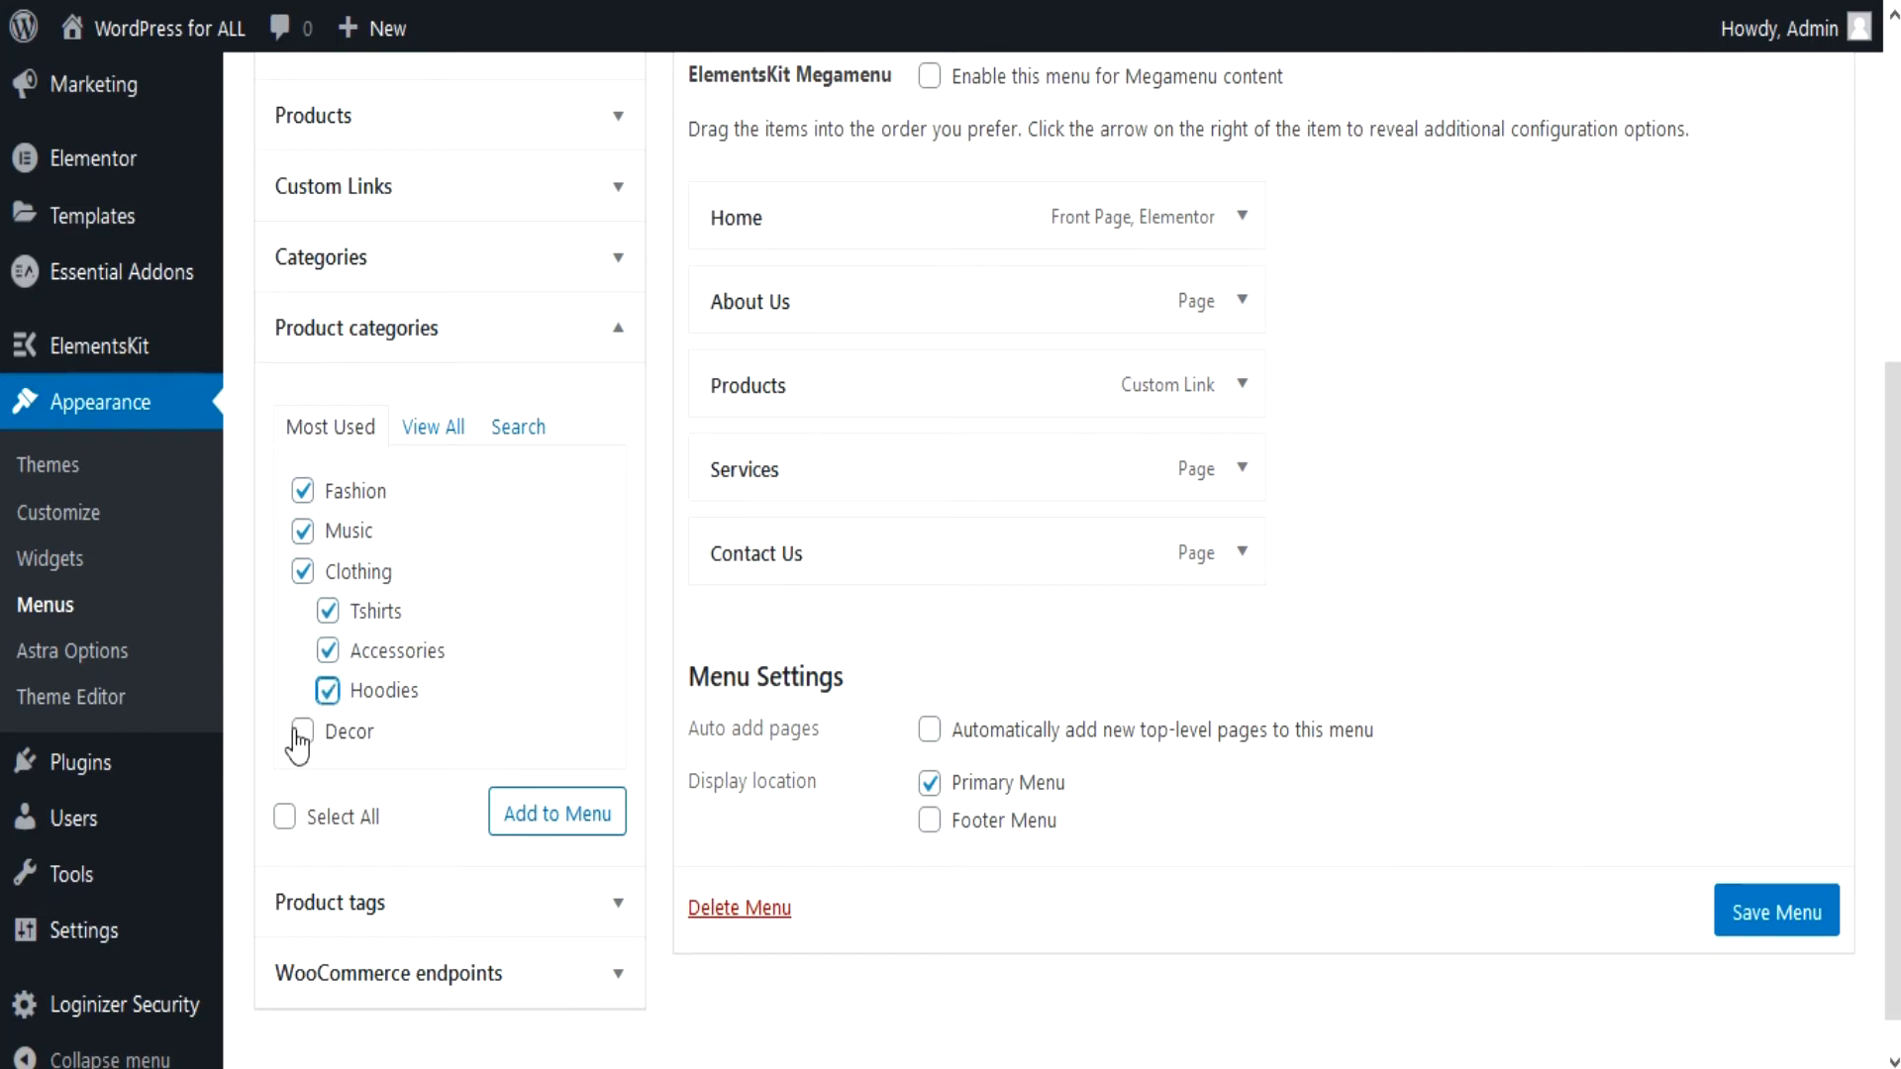
{"action": "left_click", "coordinate": [510, 822]}
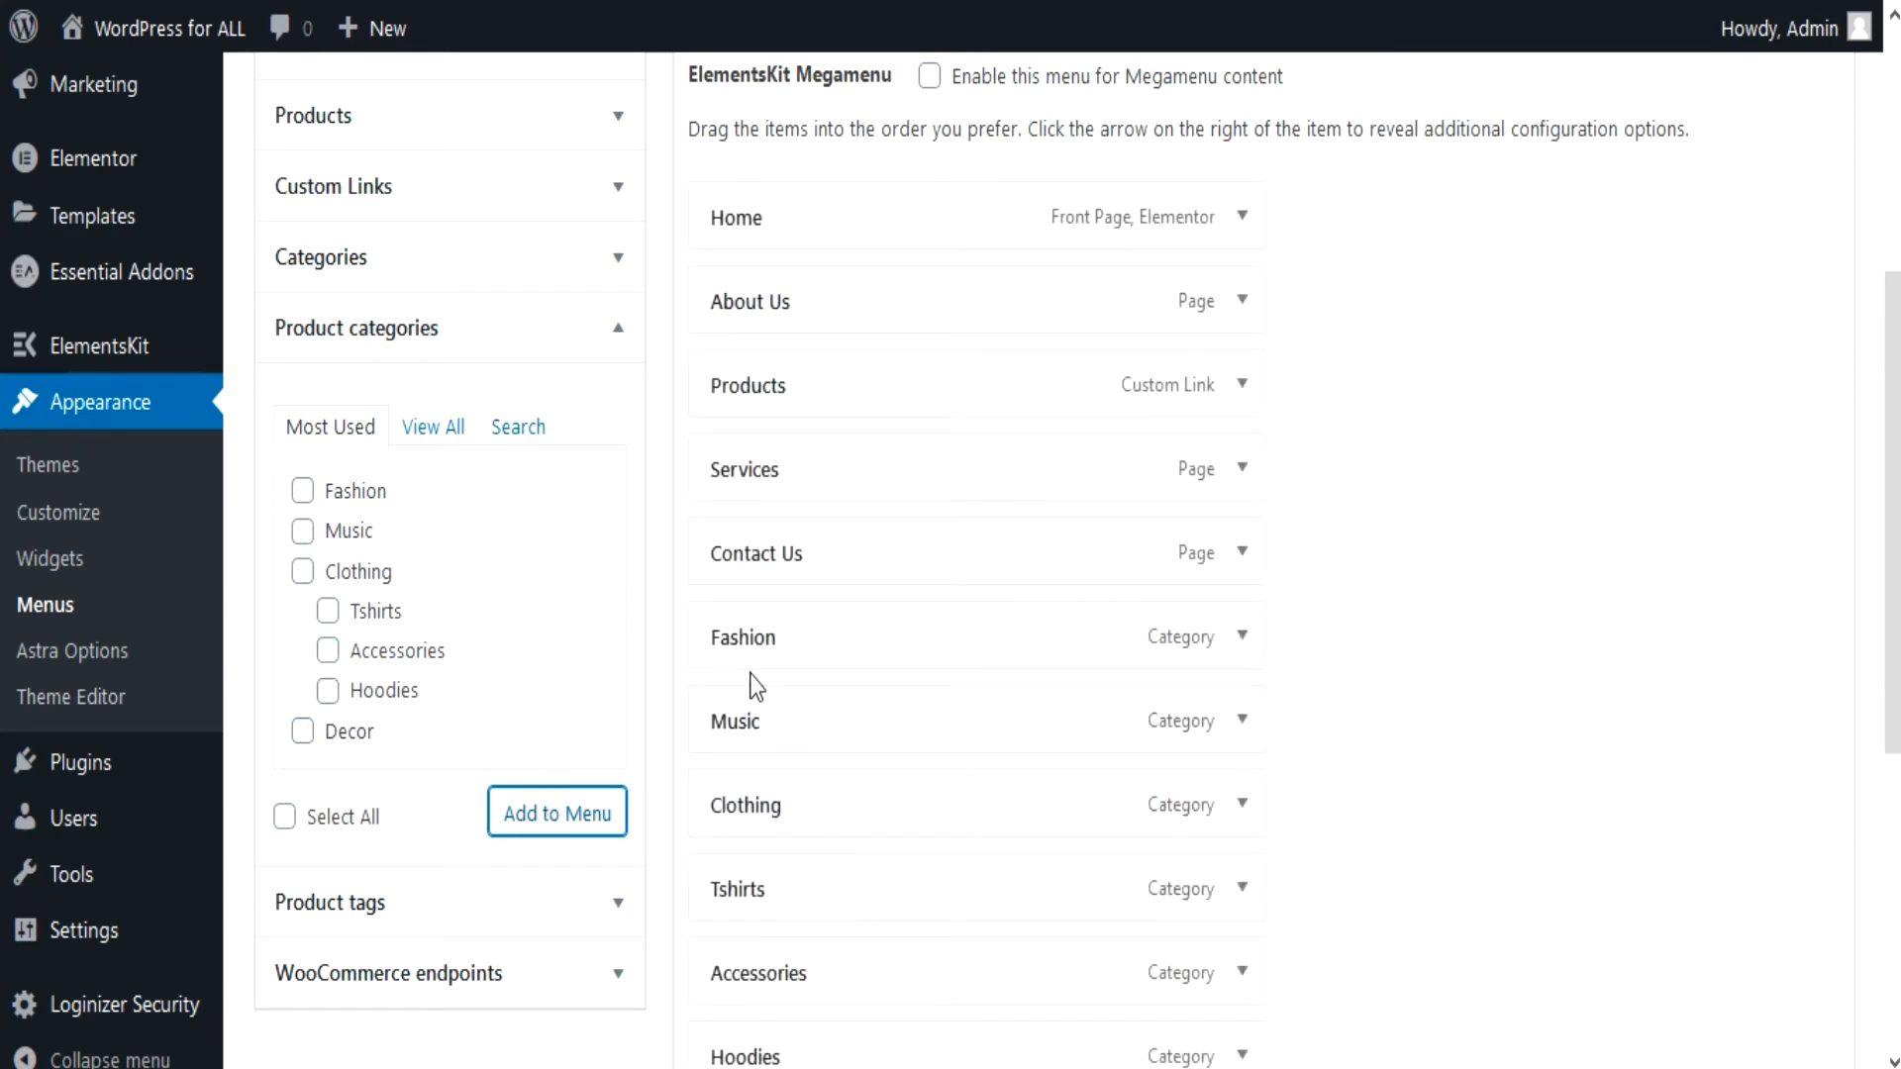
Step: Nest Fashion, Music, Clothing, Tshirts, Accessories, Hoodies and Decor in that order as sub items under Products
{"action": "left_click_drag", "start_coordinate": [747, 649], "coordinate": [819, 471]}
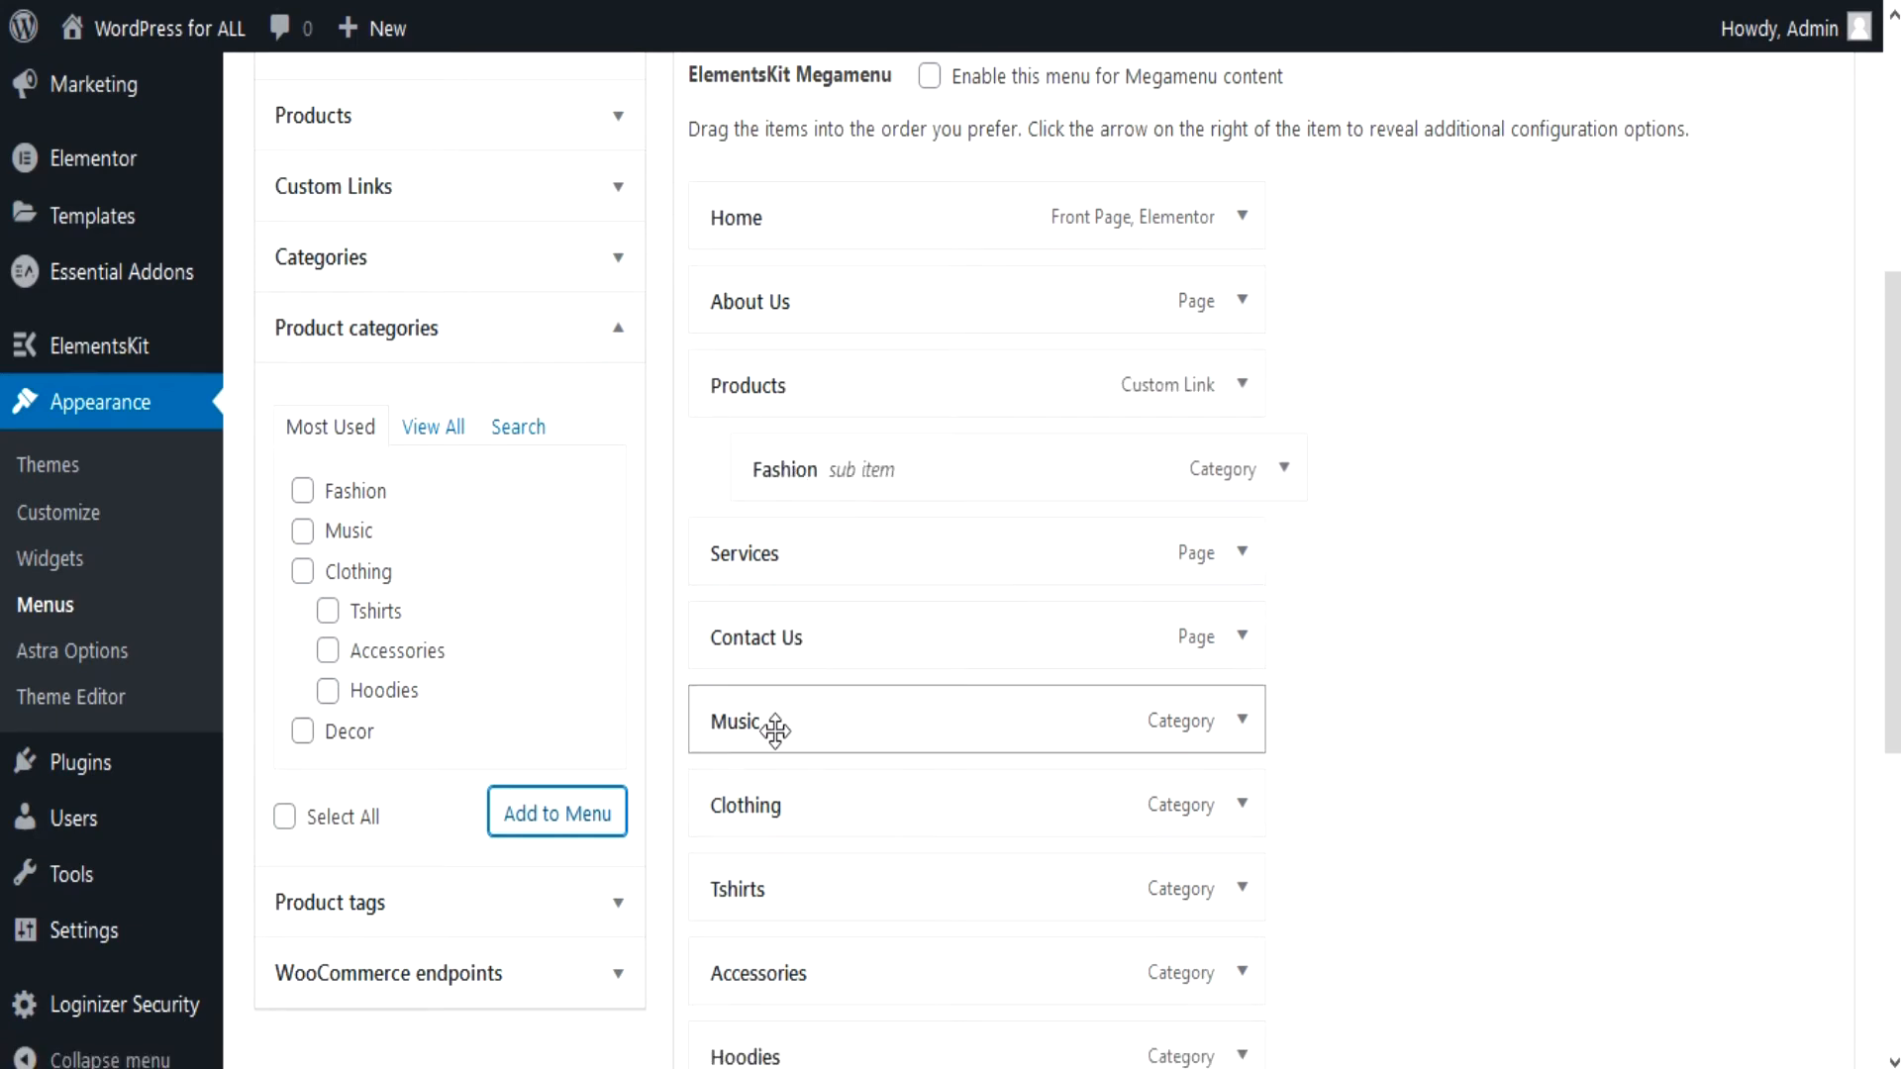
{"action": "left_click_drag", "start_coordinate": [775, 731], "coordinate": [821, 555]}
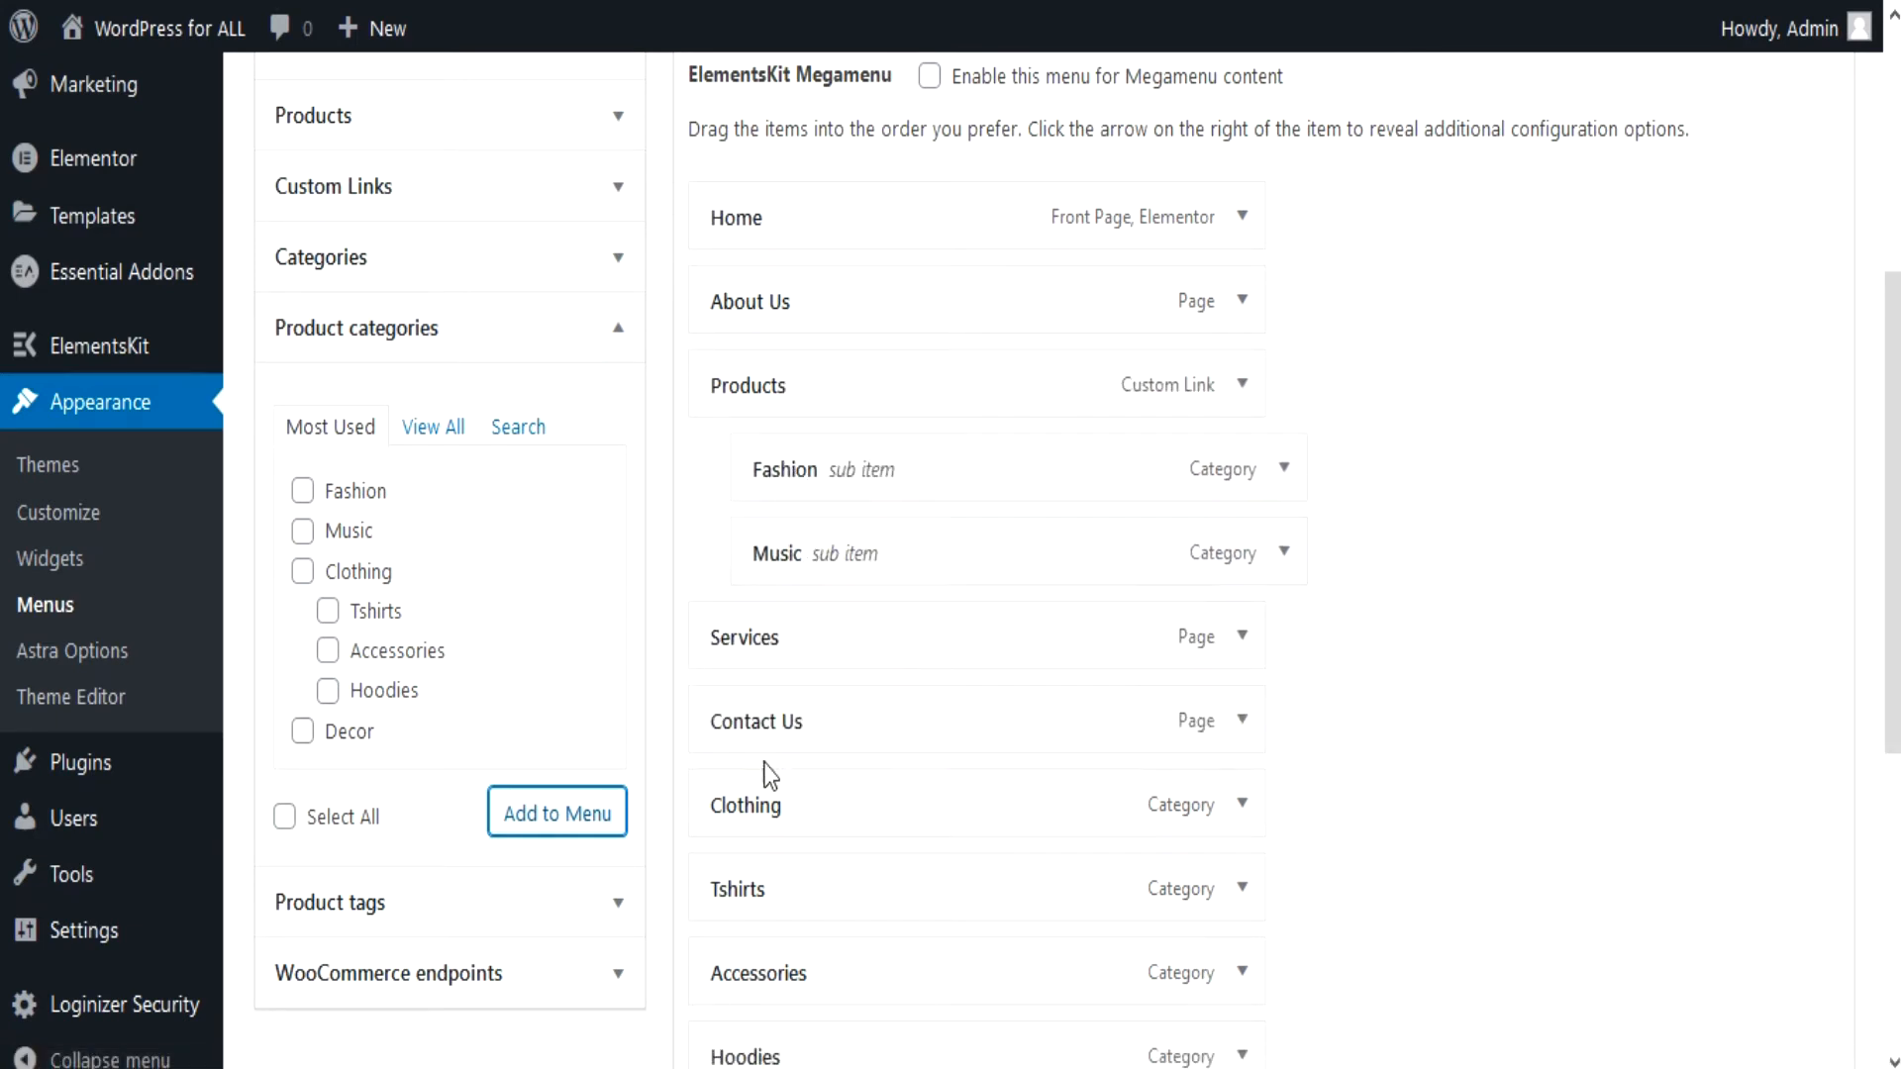
{"action": "left_click_drag", "start_coordinate": [759, 812], "coordinate": [808, 653]}
{"action": "scroll", "coordinate": [809, 654], "scroll_direction": "down", "scroll_amount": 1}
{"action": "left_click_drag", "start_coordinate": [750, 731], "coordinate": [798, 560]}
{"action": "scroll", "coordinate": [799, 561], "scroll_direction": "down", "scroll_amount": 3}
{"action": "left_click_drag", "start_coordinate": [730, 466], "coordinate": [810, 295]}
{"action": "left_click_drag", "start_coordinate": [765, 550], "coordinate": [819, 374]}
{"action": "left_click_drag", "start_coordinate": [772, 636], "coordinate": [835, 471]}
{"action": "scroll", "coordinate": [836, 471], "scroll_direction": "up", "scroll_amount": 2}
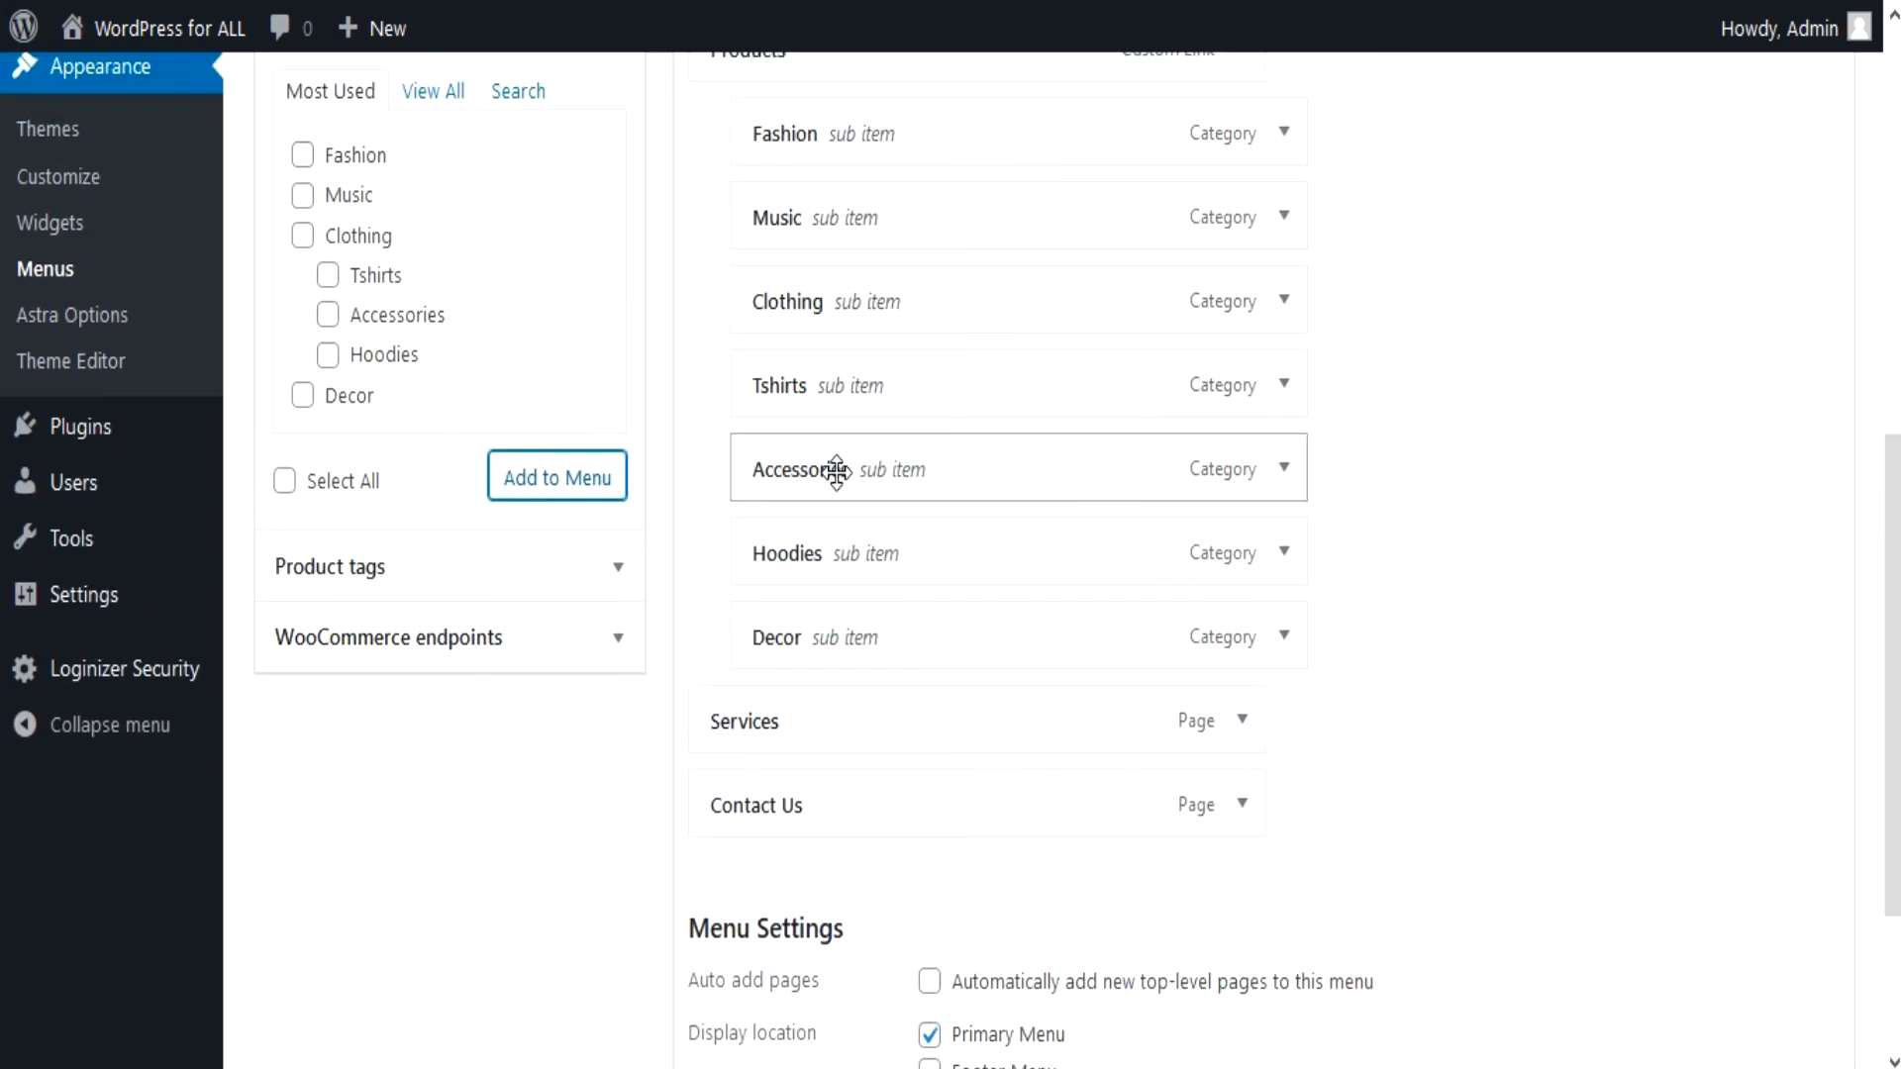
Step: Nest Tshirts one level deeper as a sub item of Clothing
{"action": "left_click_drag", "start_coordinate": [782, 378], "coordinate": [824, 375]}
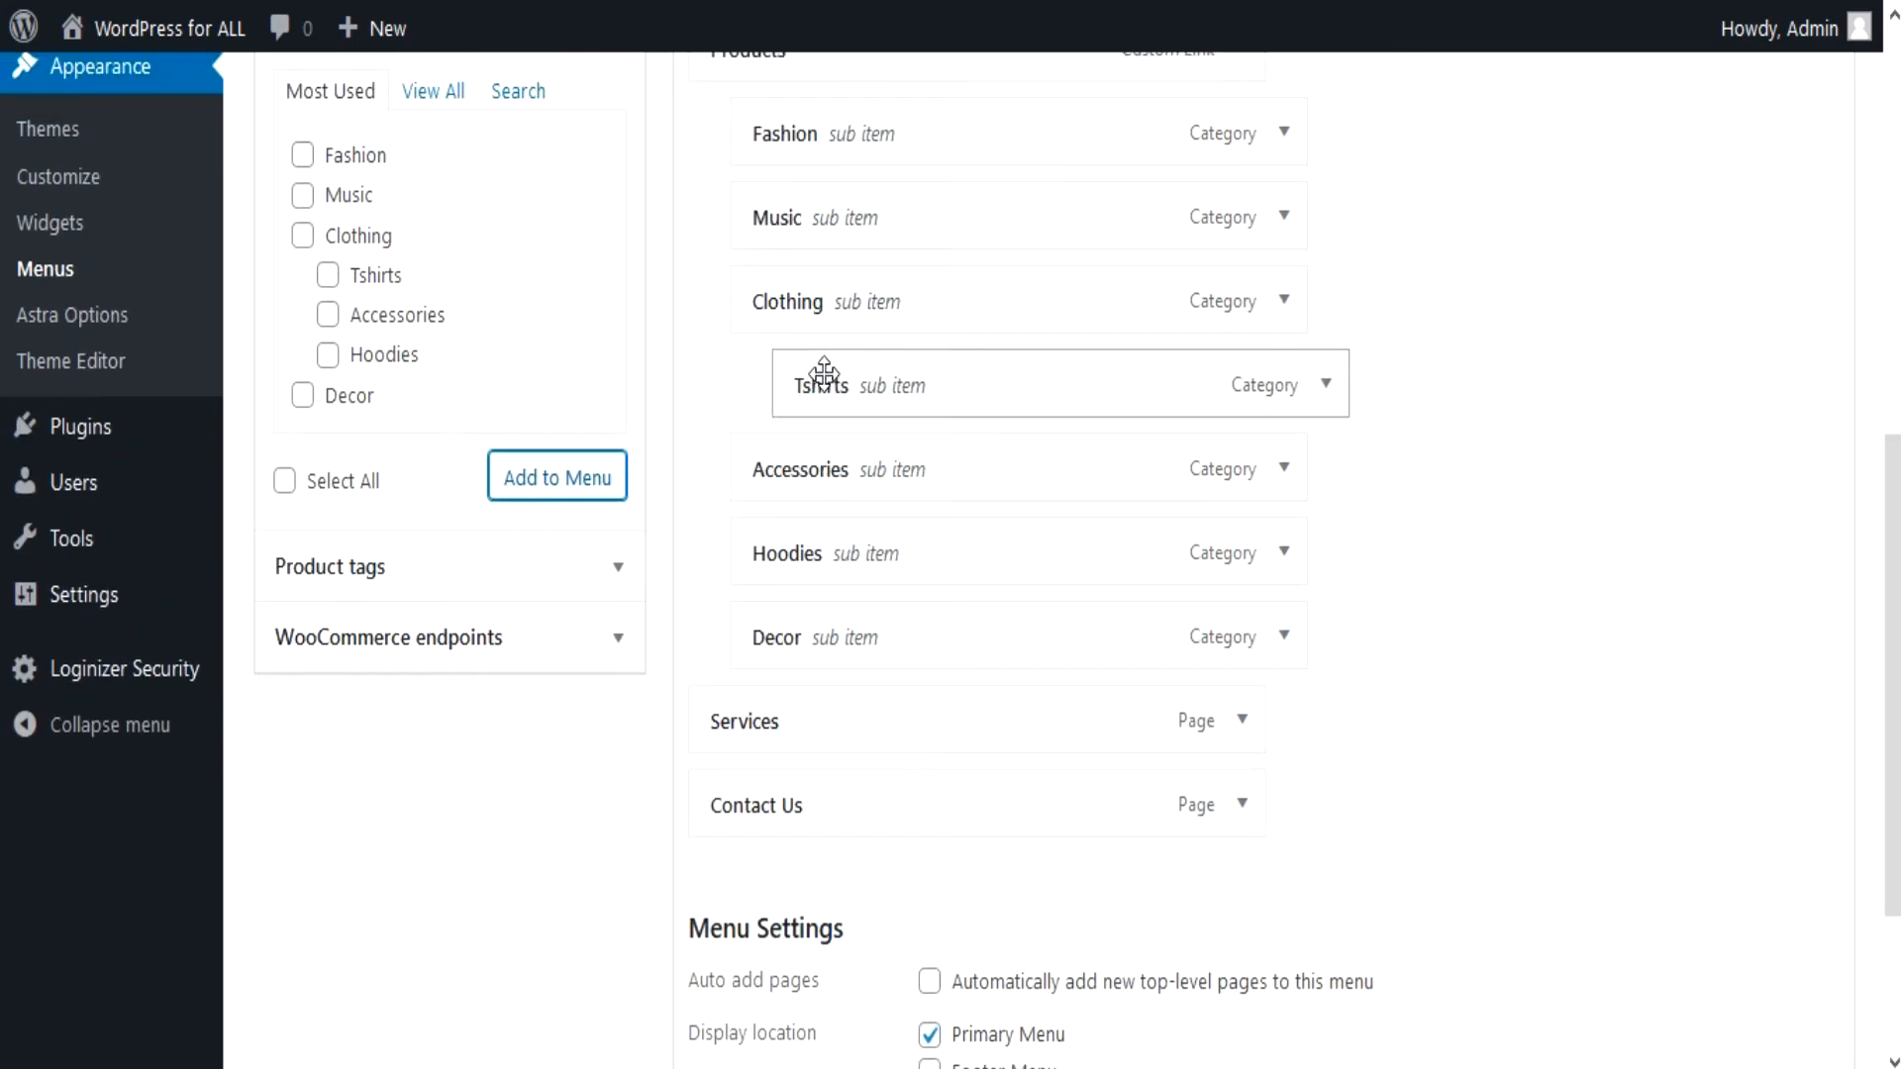
{"action": "scroll", "coordinate": [824, 374], "scroll_direction": "down", "scroll_amount": 1}
{"action": "scroll", "coordinate": [824, 374], "scroll_direction": "up", "scroll_amount": 2}
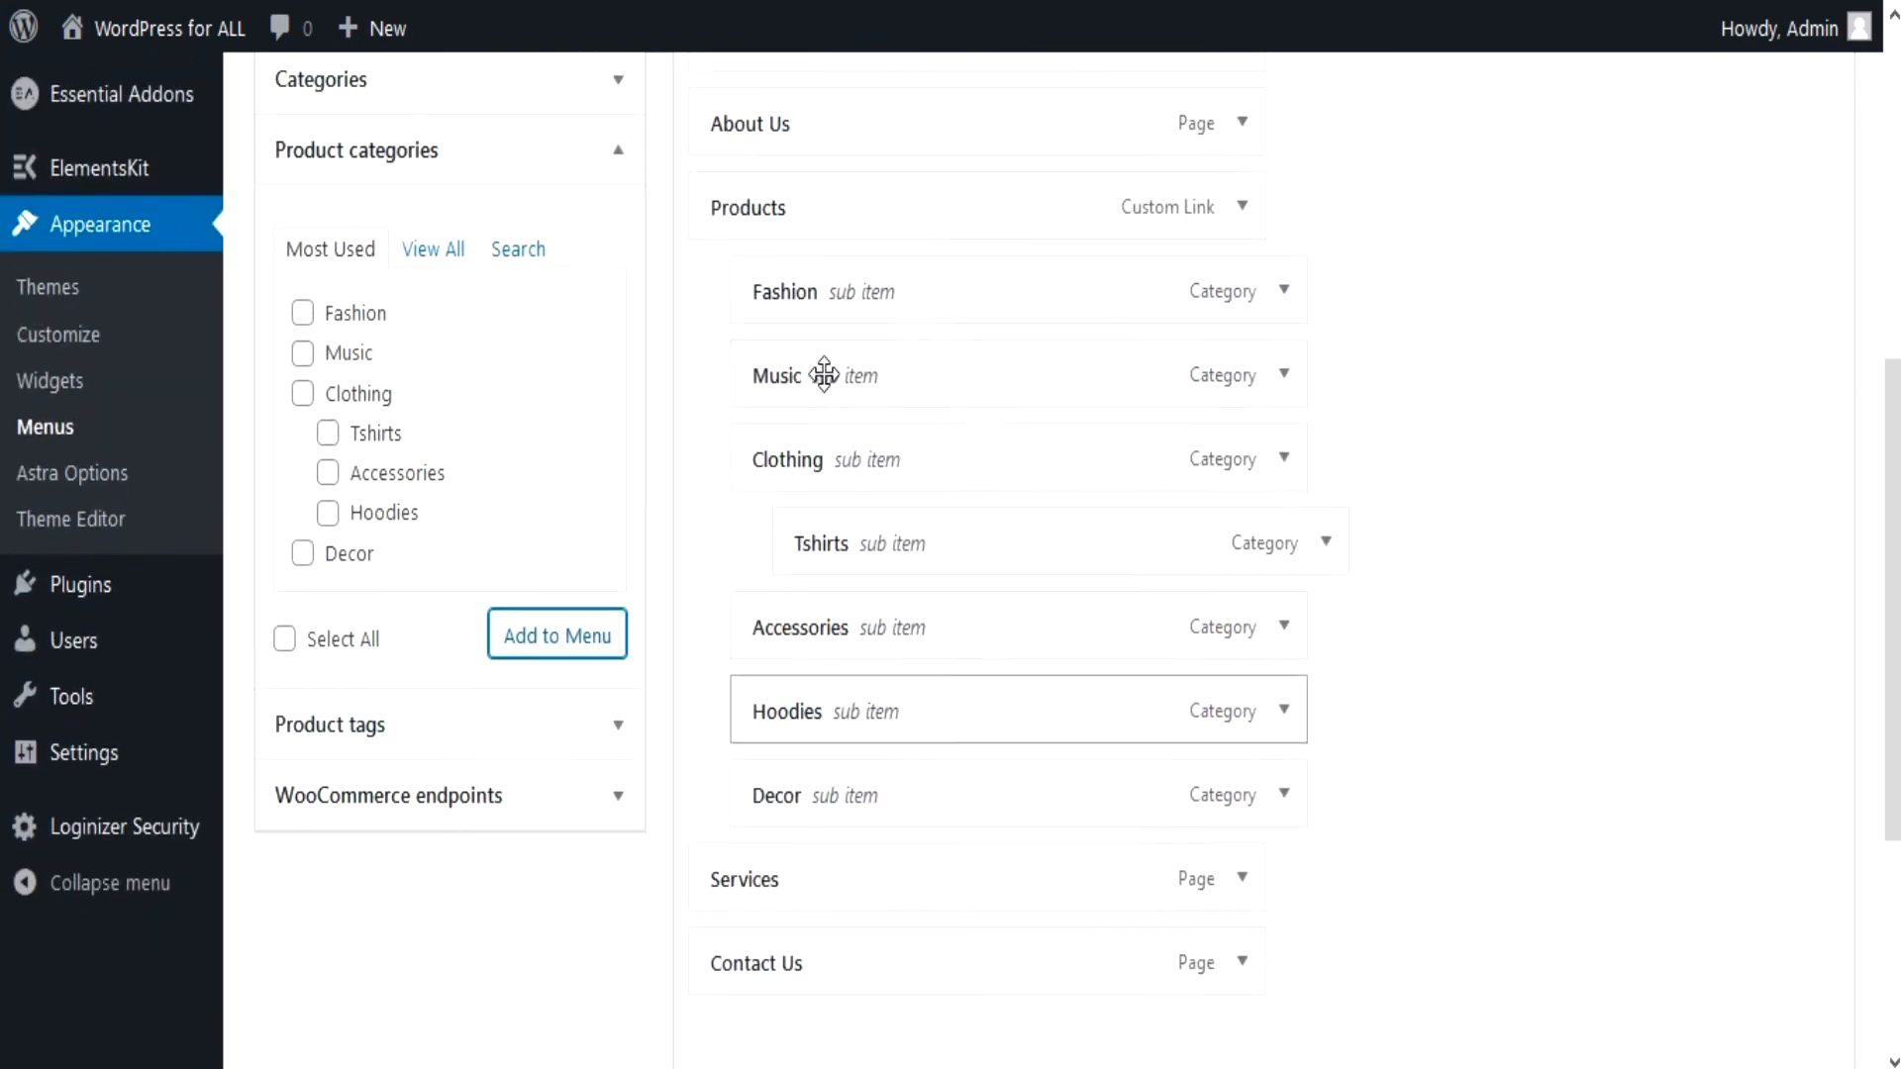
{"action": "scroll", "coordinate": [764, 426], "scroll_direction": "down", "scroll_amount": 1}
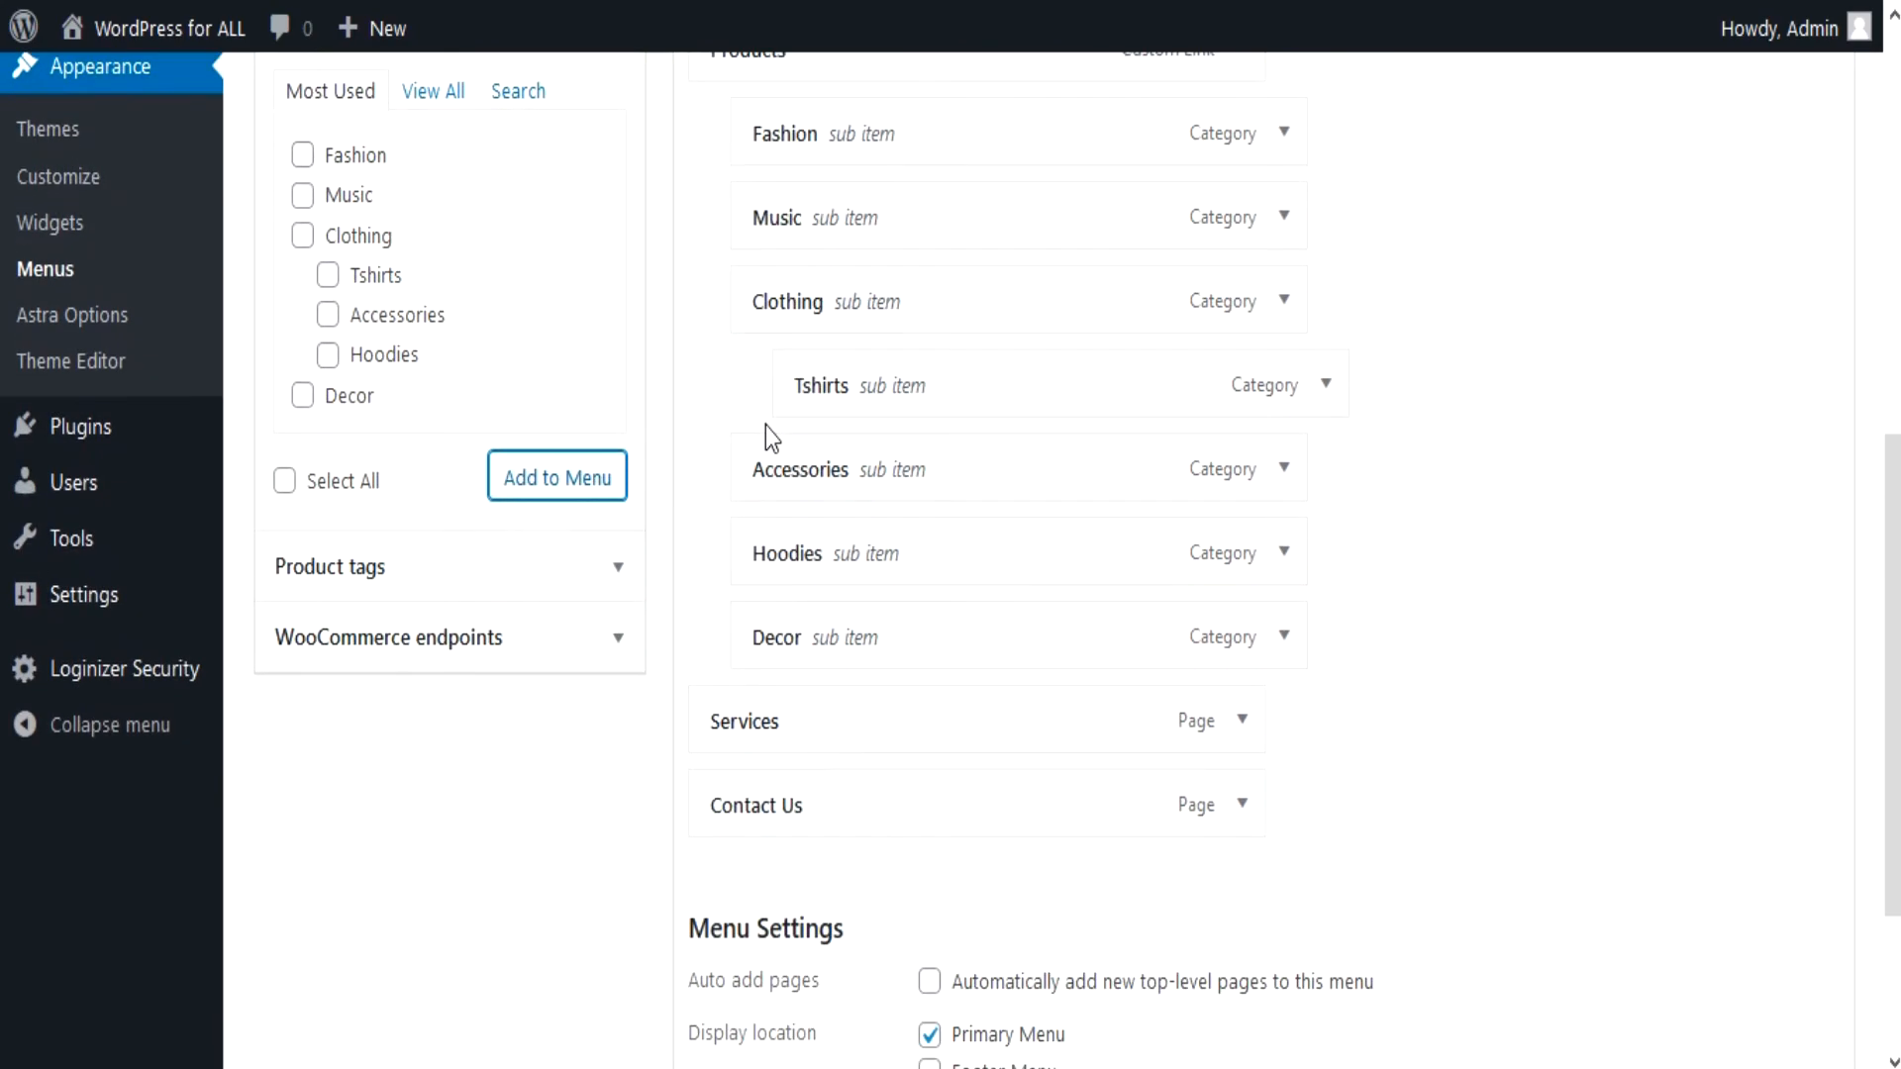
{"action": "scroll", "coordinate": [765, 426], "scroll_direction": "up", "scroll_amount": 2}
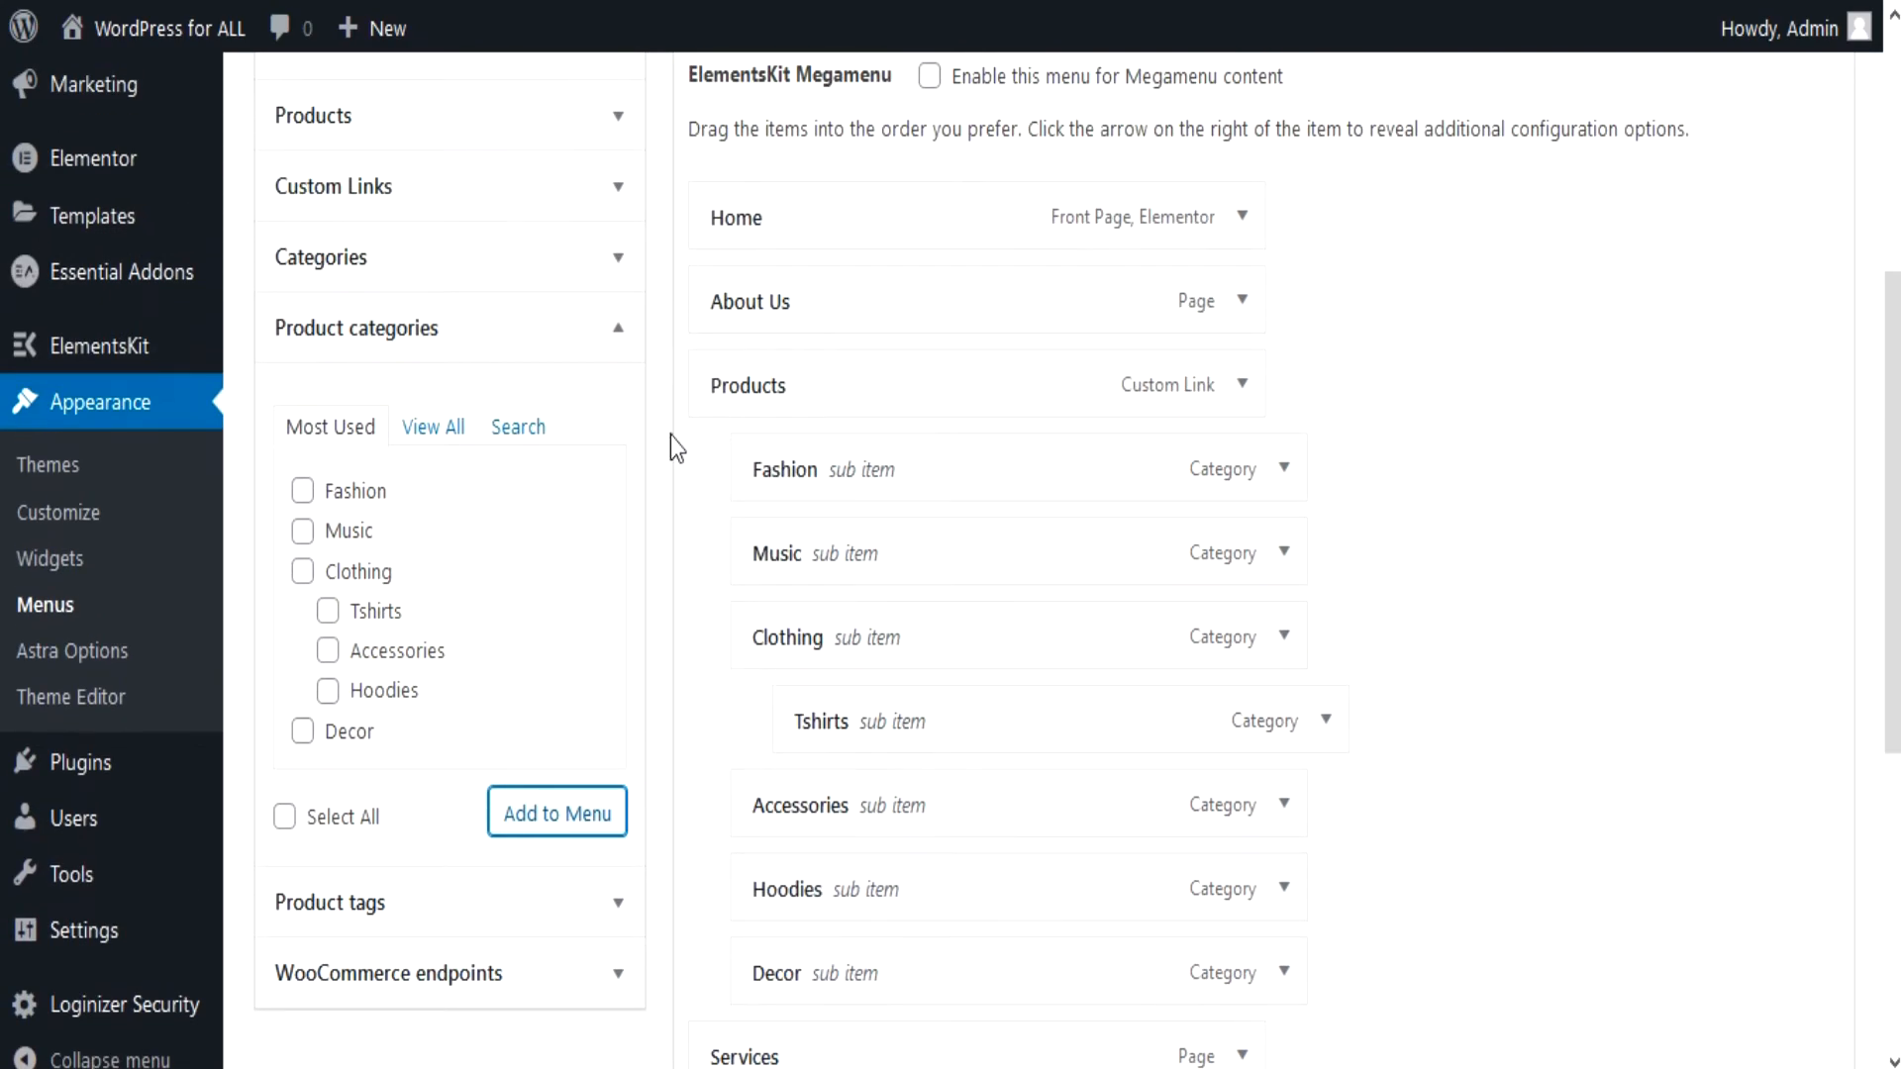
Step: Fill in a new custom link with URL # and link text News
{"action": "scroll", "coordinate": [662, 439], "scroll_direction": "up", "scroll_amount": 1}
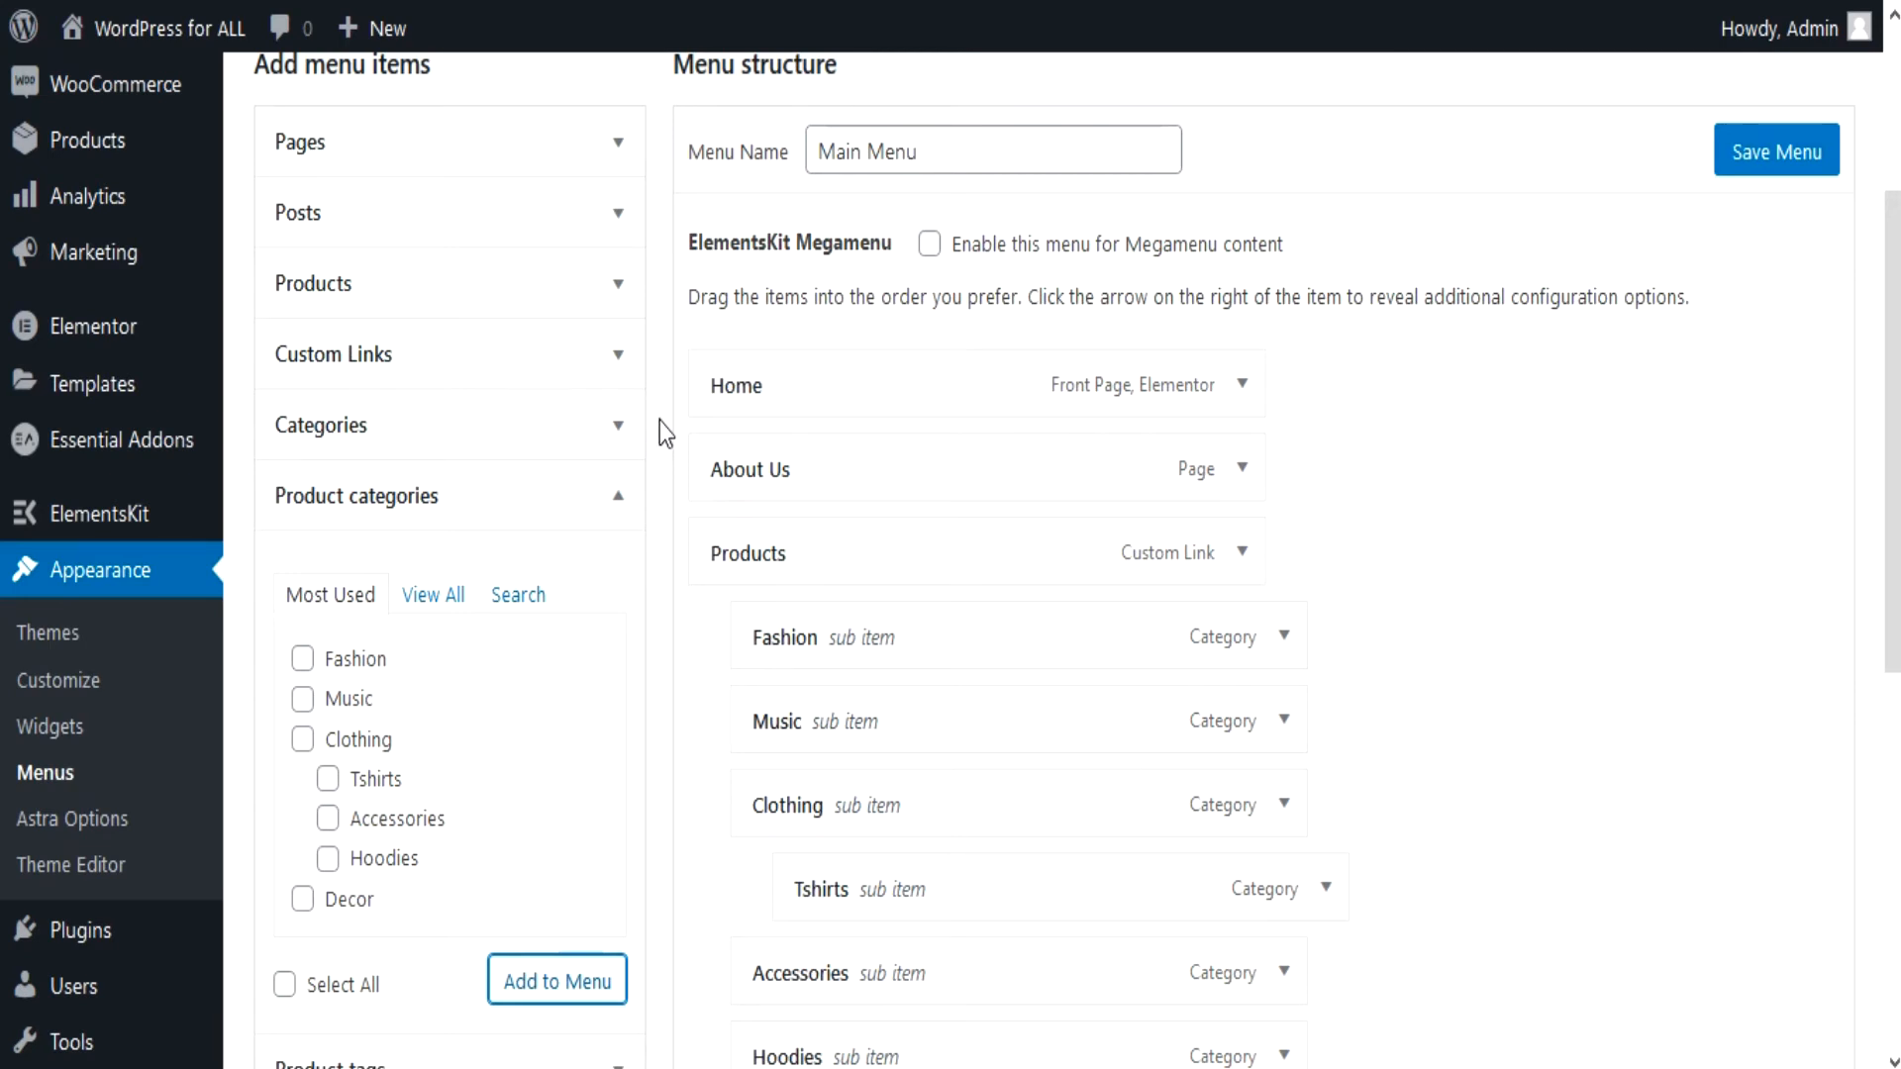
{"action": "left_click", "coordinate": [620, 495]}
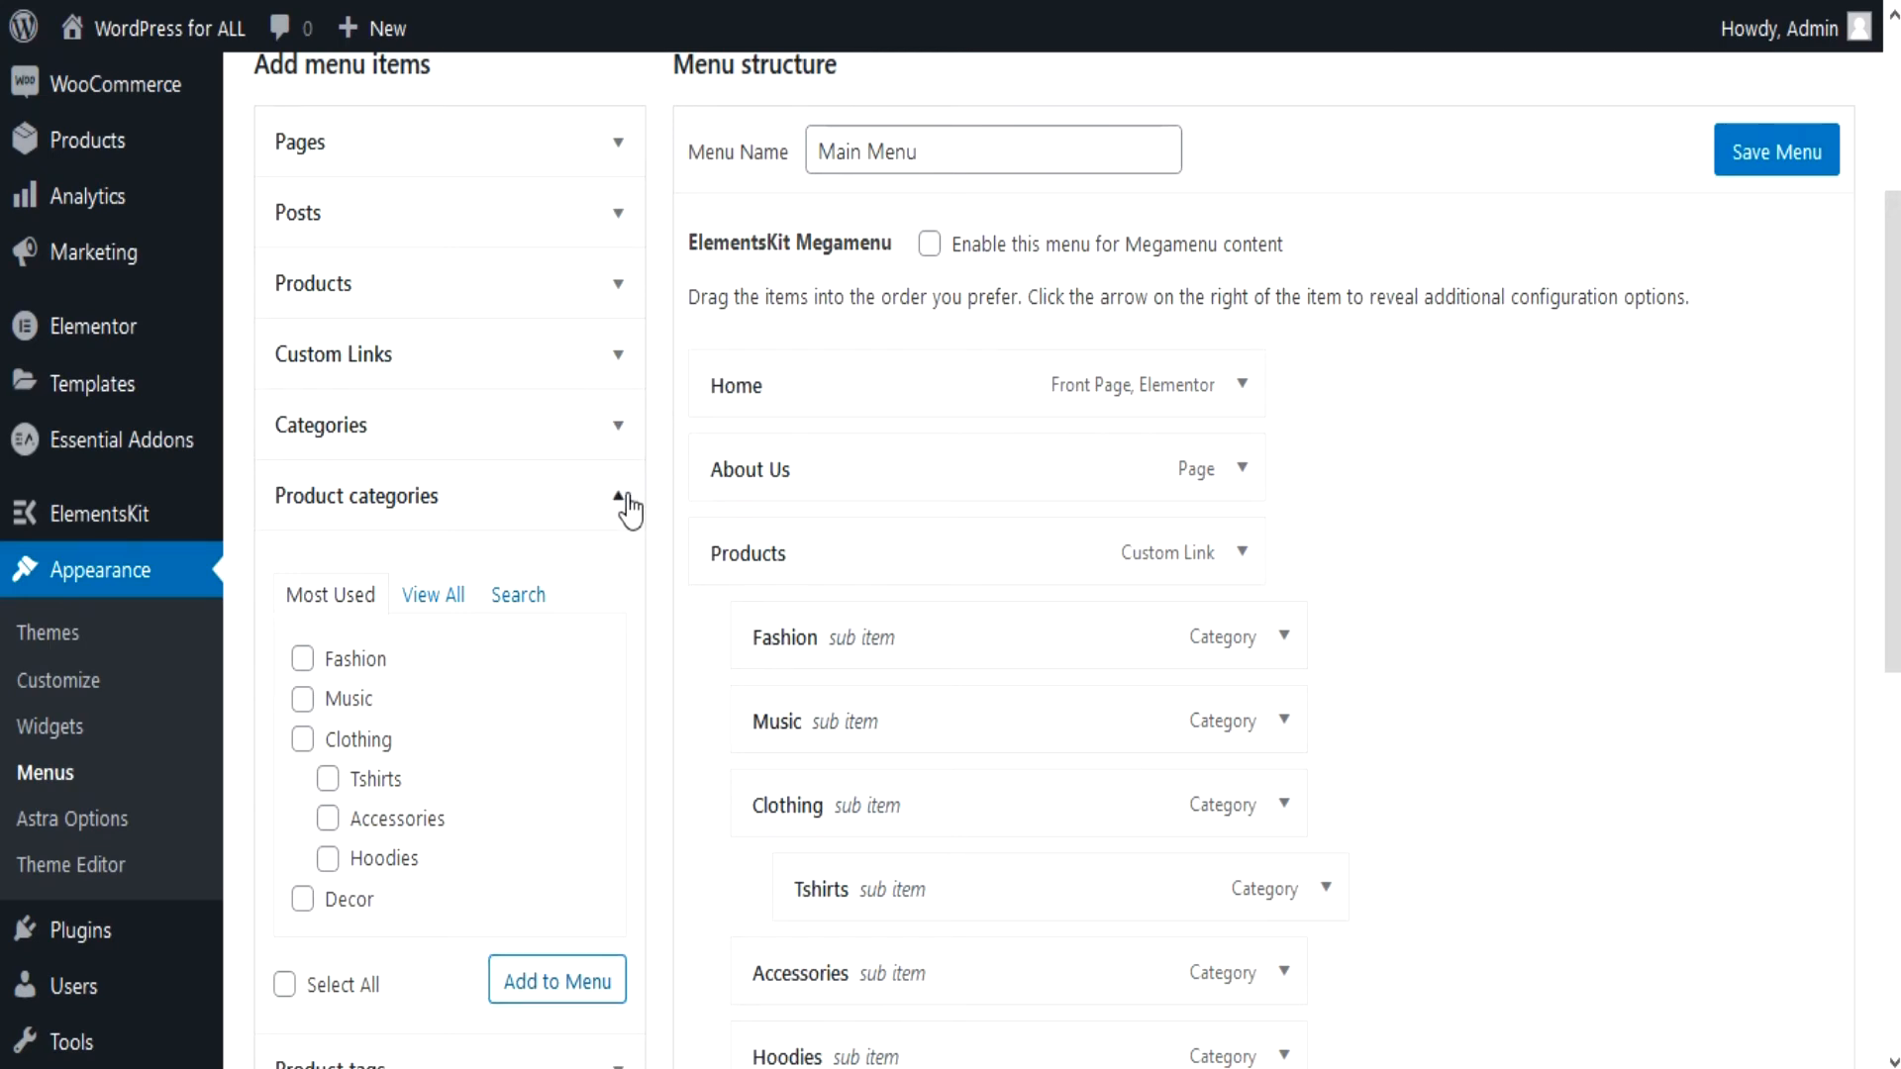
{"action": "left_click", "coordinate": [620, 356]}
{"action": "left_click", "coordinate": [458, 456]}
{"action": "type", "text": "#"}
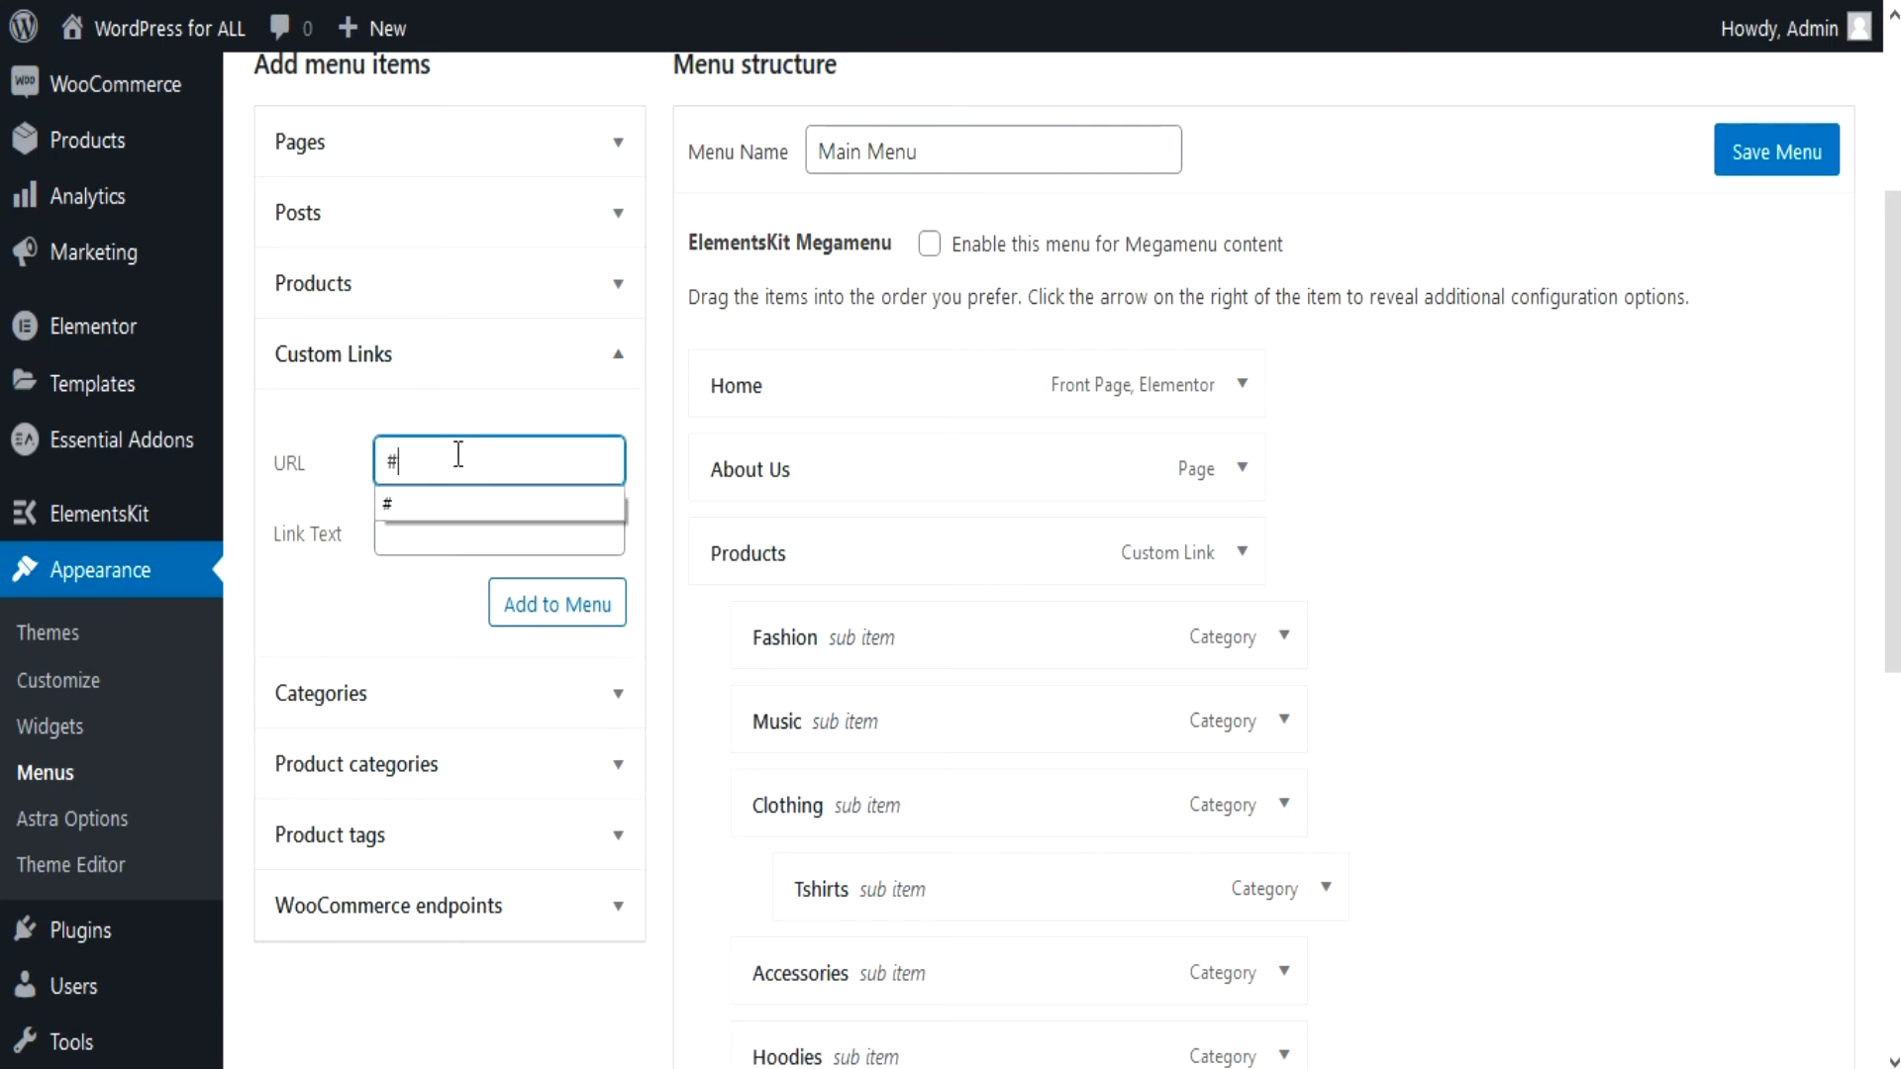
{"action": "left_click", "coordinate": [427, 535]}
{"action": "type", "text": "News"}
Step: Add the Design and Sport post categories to the menu
{"action": "left_click", "coordinate": [303, 629]}
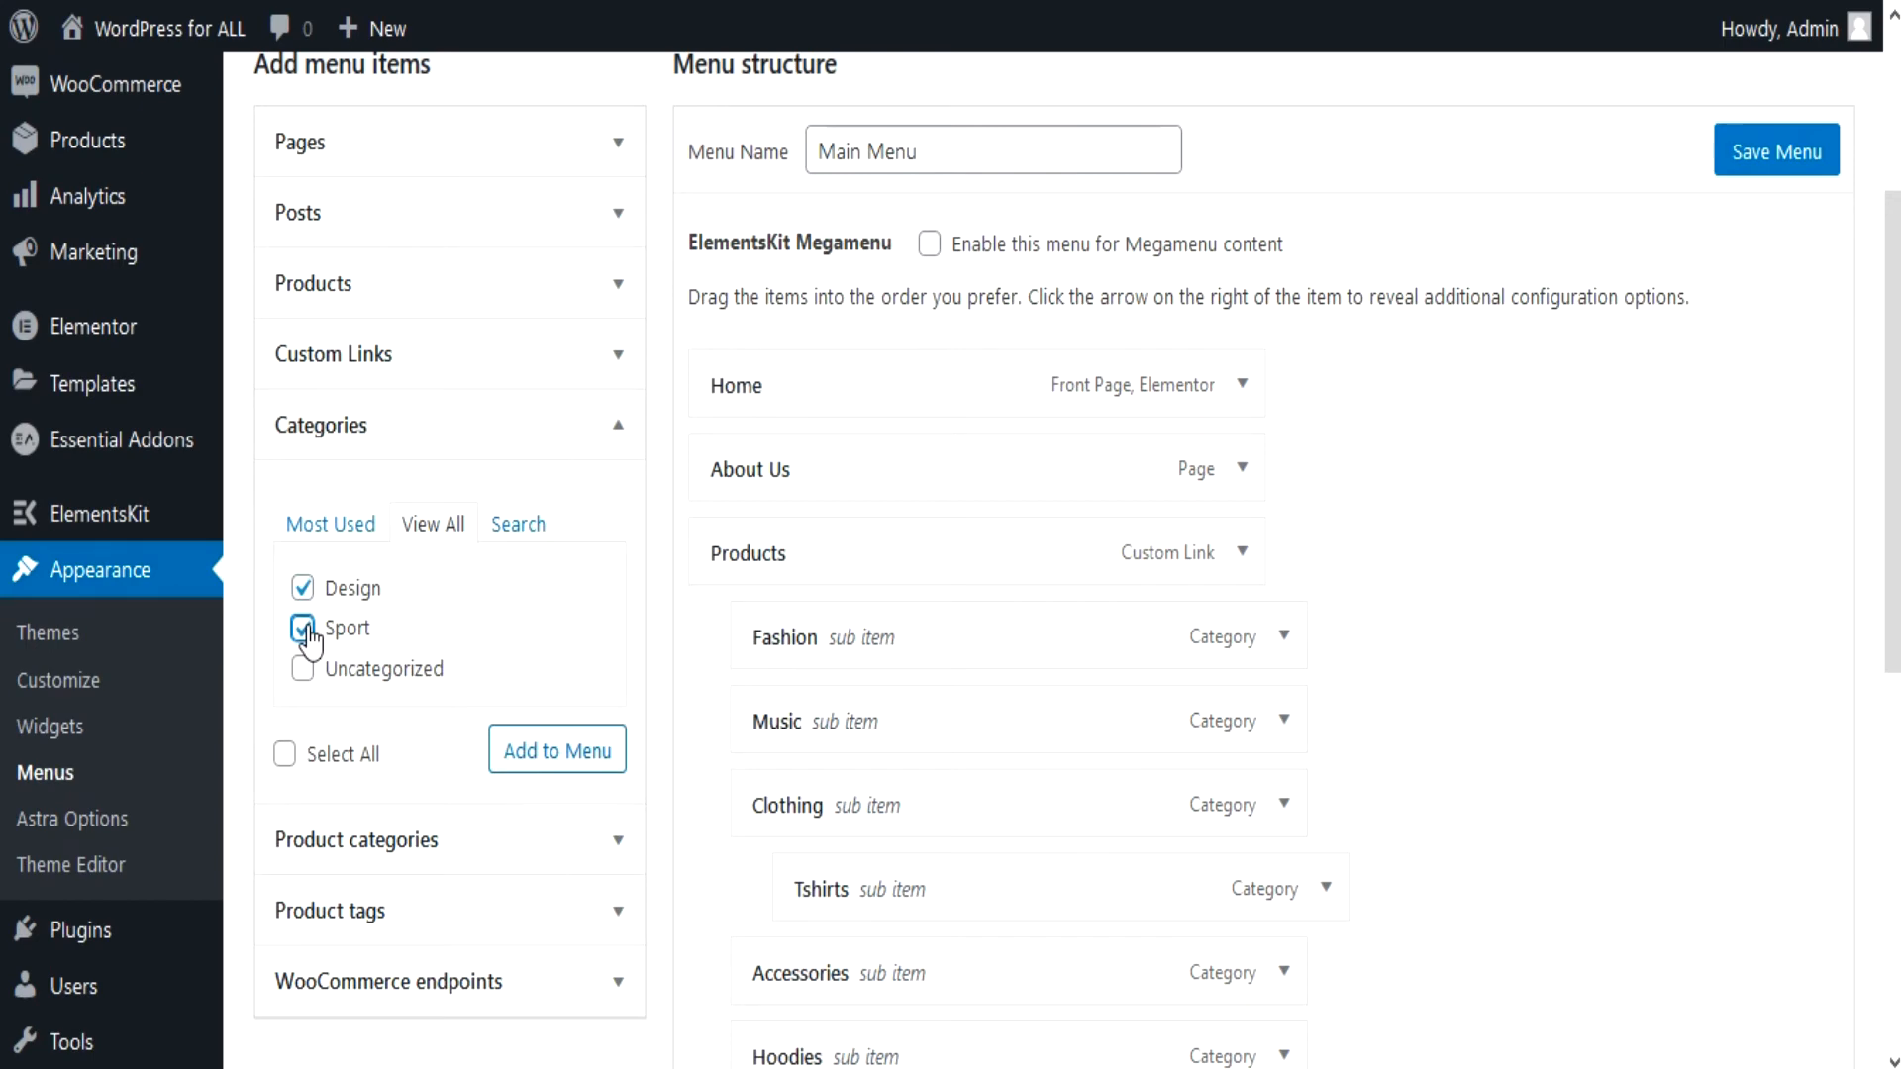
{"action": "left_click", "coordinate": [548, 746]}
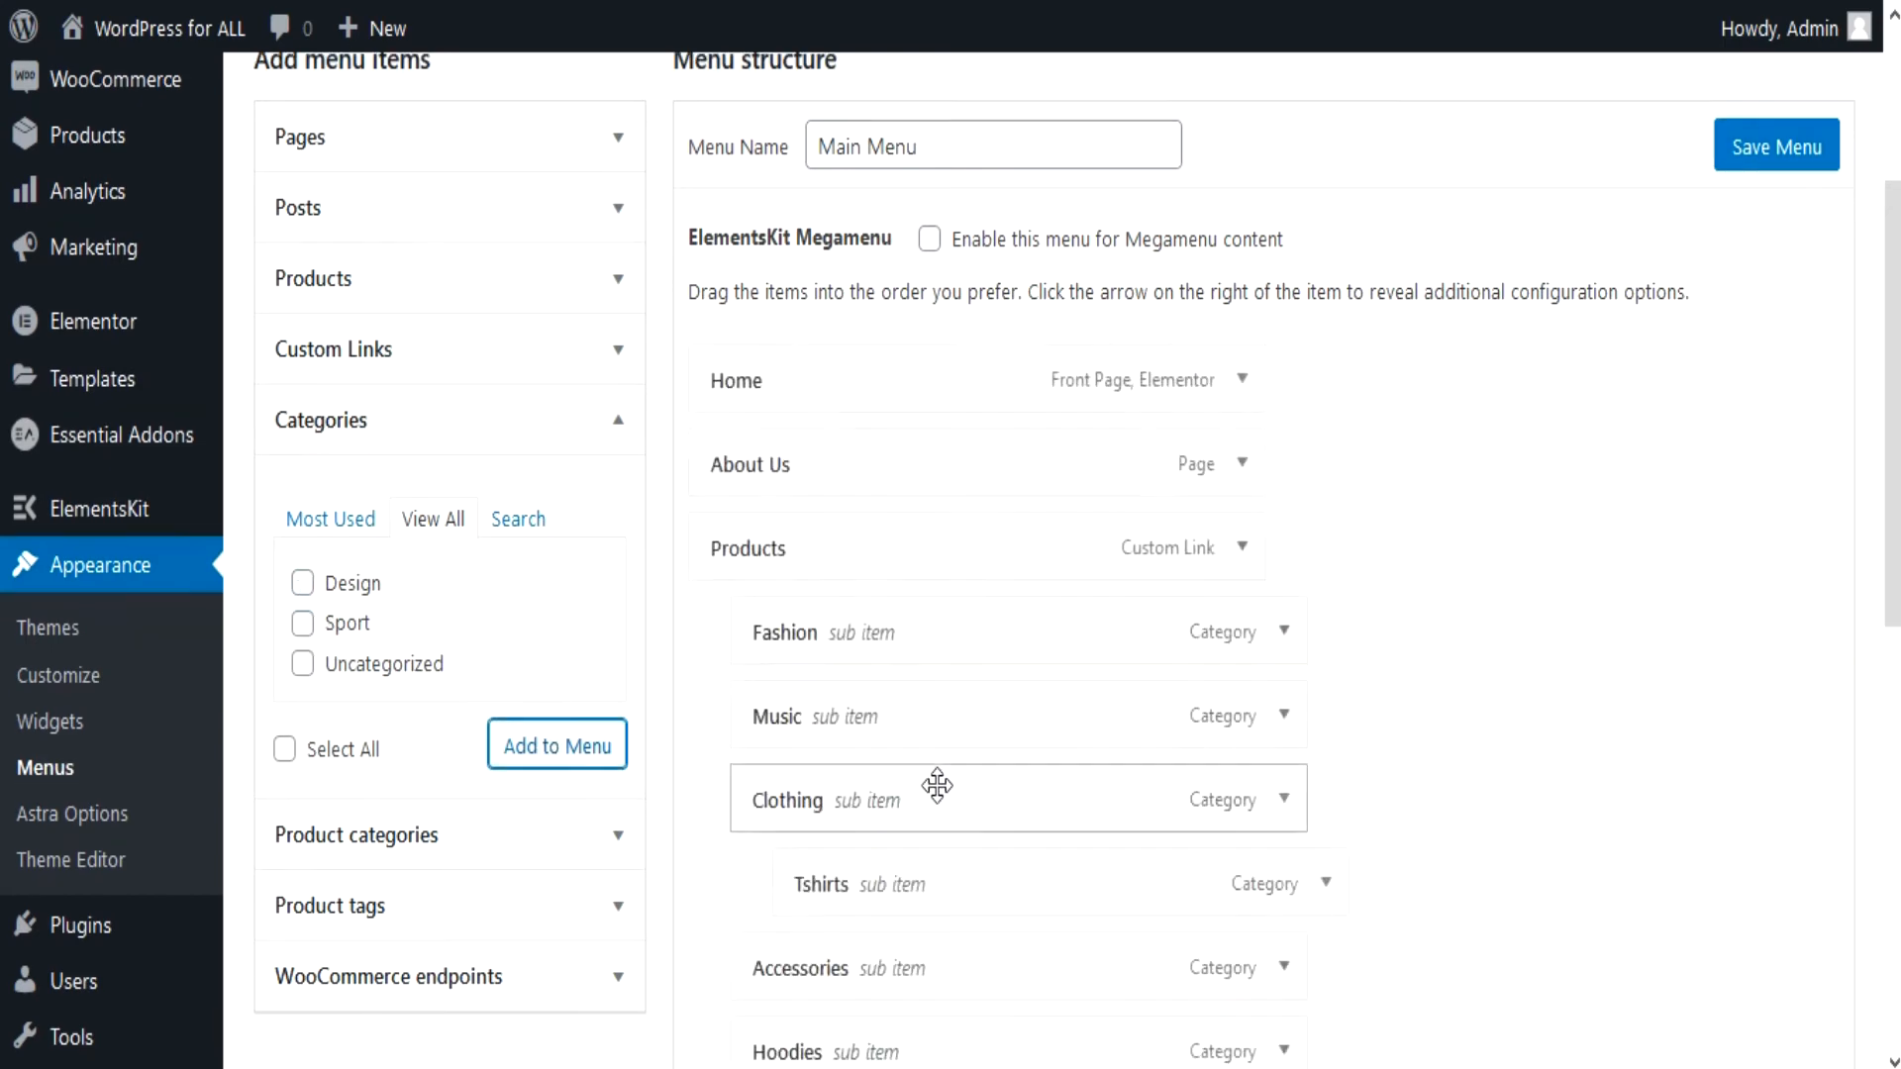
{"action": "scroll", "coordinate": [936, 785], "scroll_direction": "down", "scroll_amount": 8}
{"action": "scroll", "coordinate": [937, 785], "scroll_direction": "up", "scroll_amount": 5}
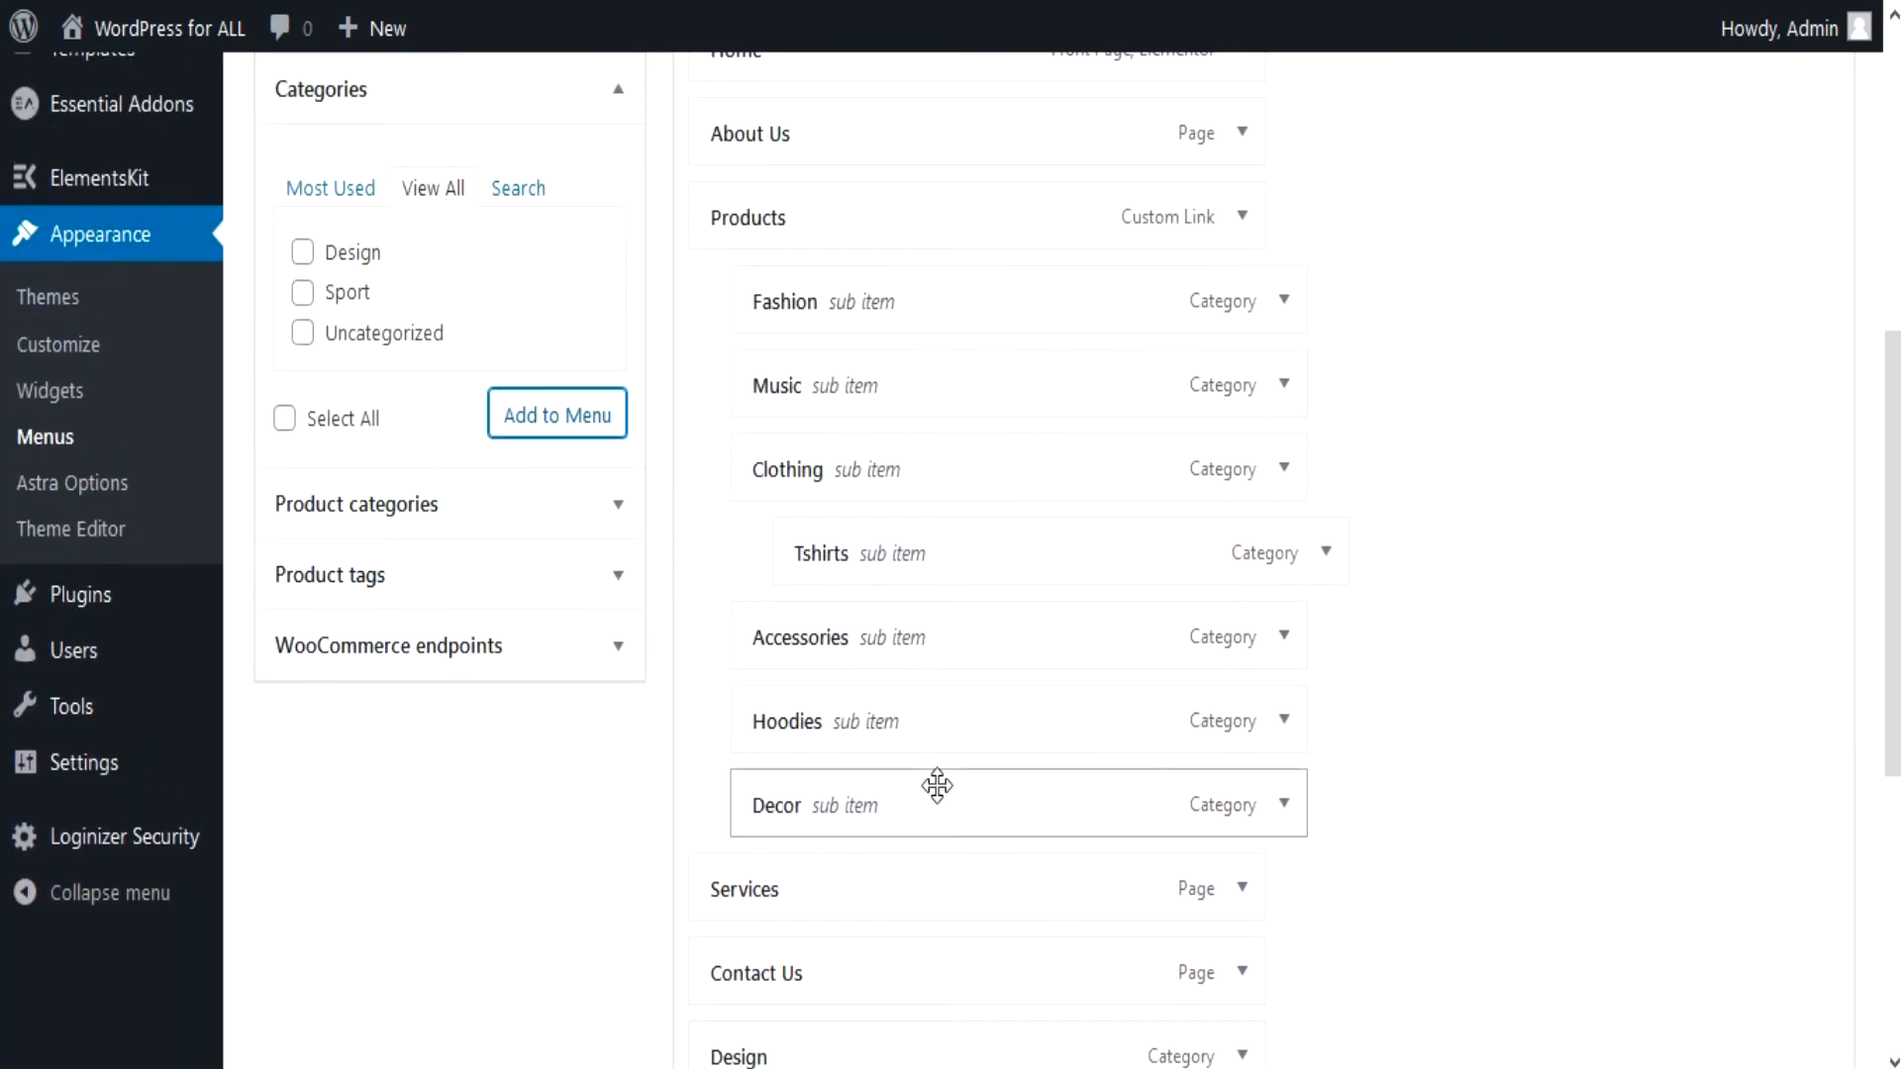
{"action": "scroll", "coordinate": [937, 786], "scroll_direction": "down", "scroll_amount": 3}
{"action": "scroll", "coordinate": [937, 785], "scroll_direction": "up", "scroll_amount": 5}
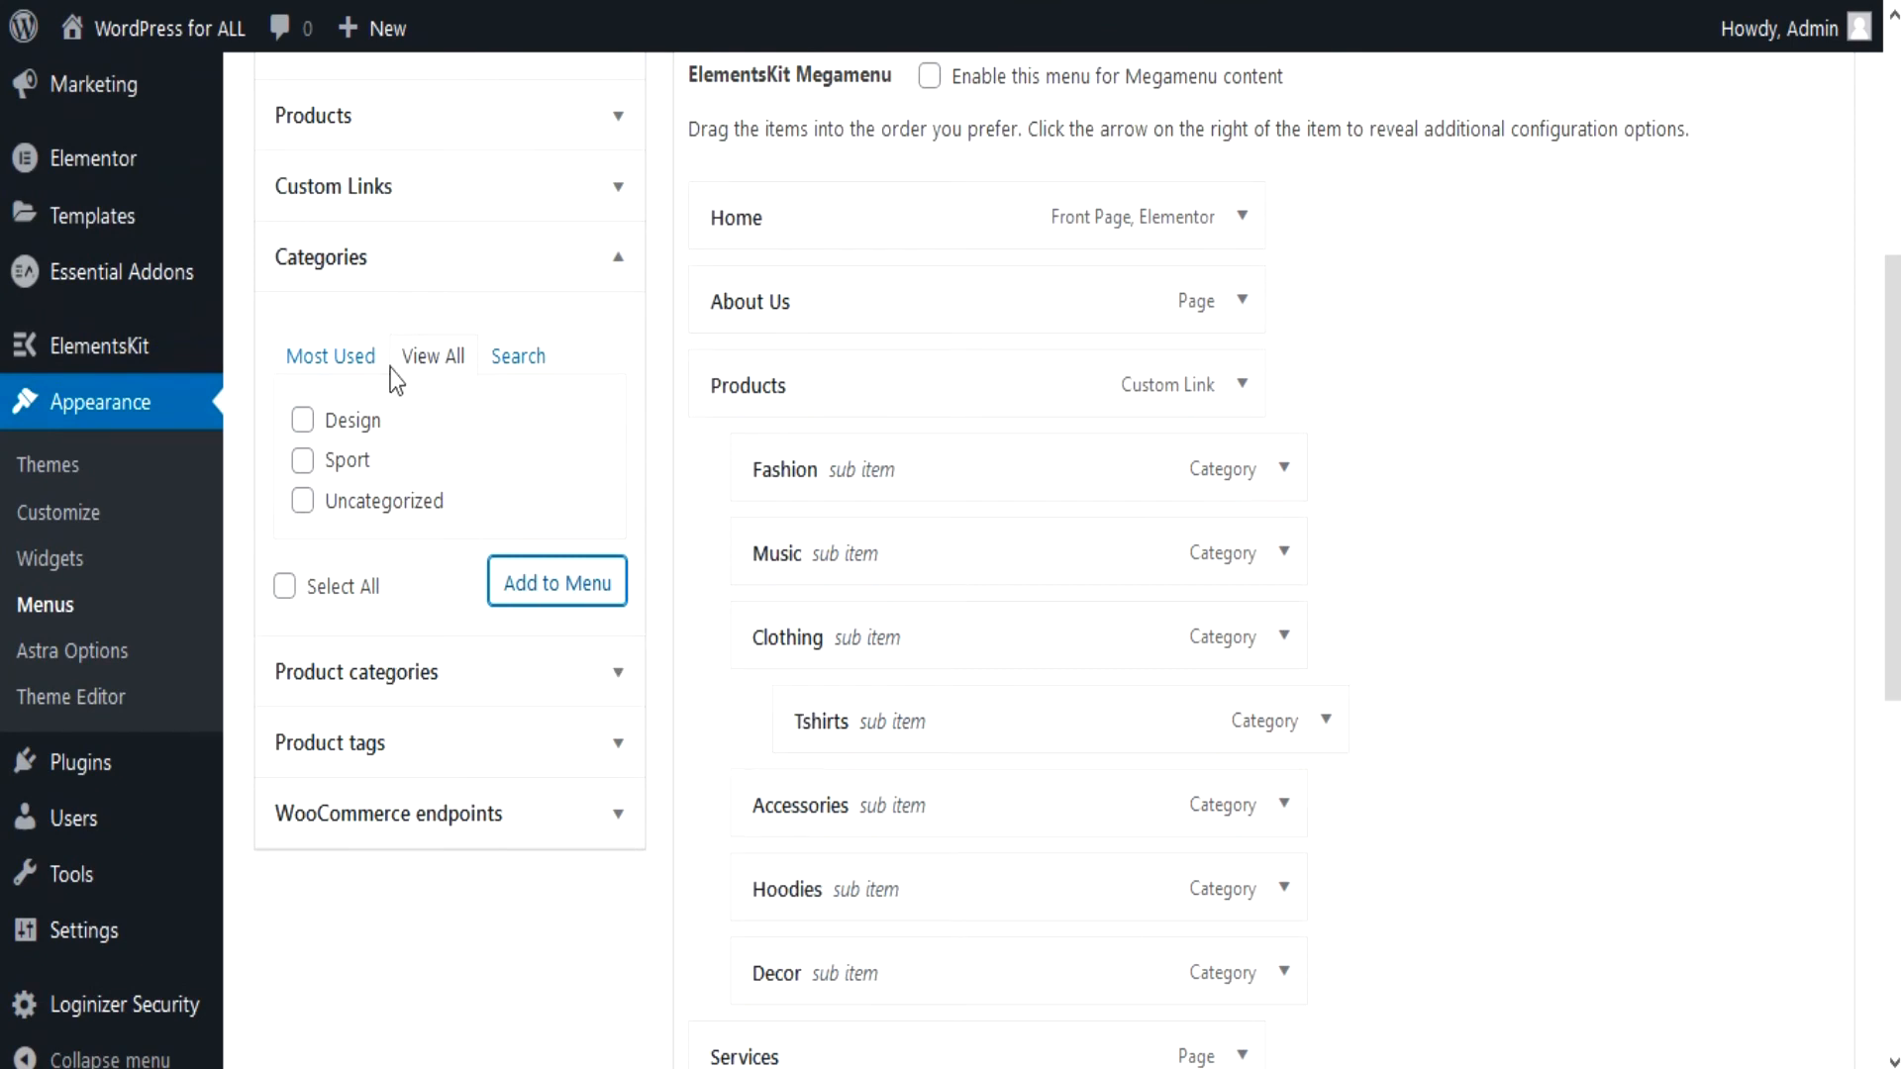
Step: Add the filled-in News custom link to the menu and place it below Services with Design and Sport as sub items
{"action": "left_click", "coordinate": [441, 193]}
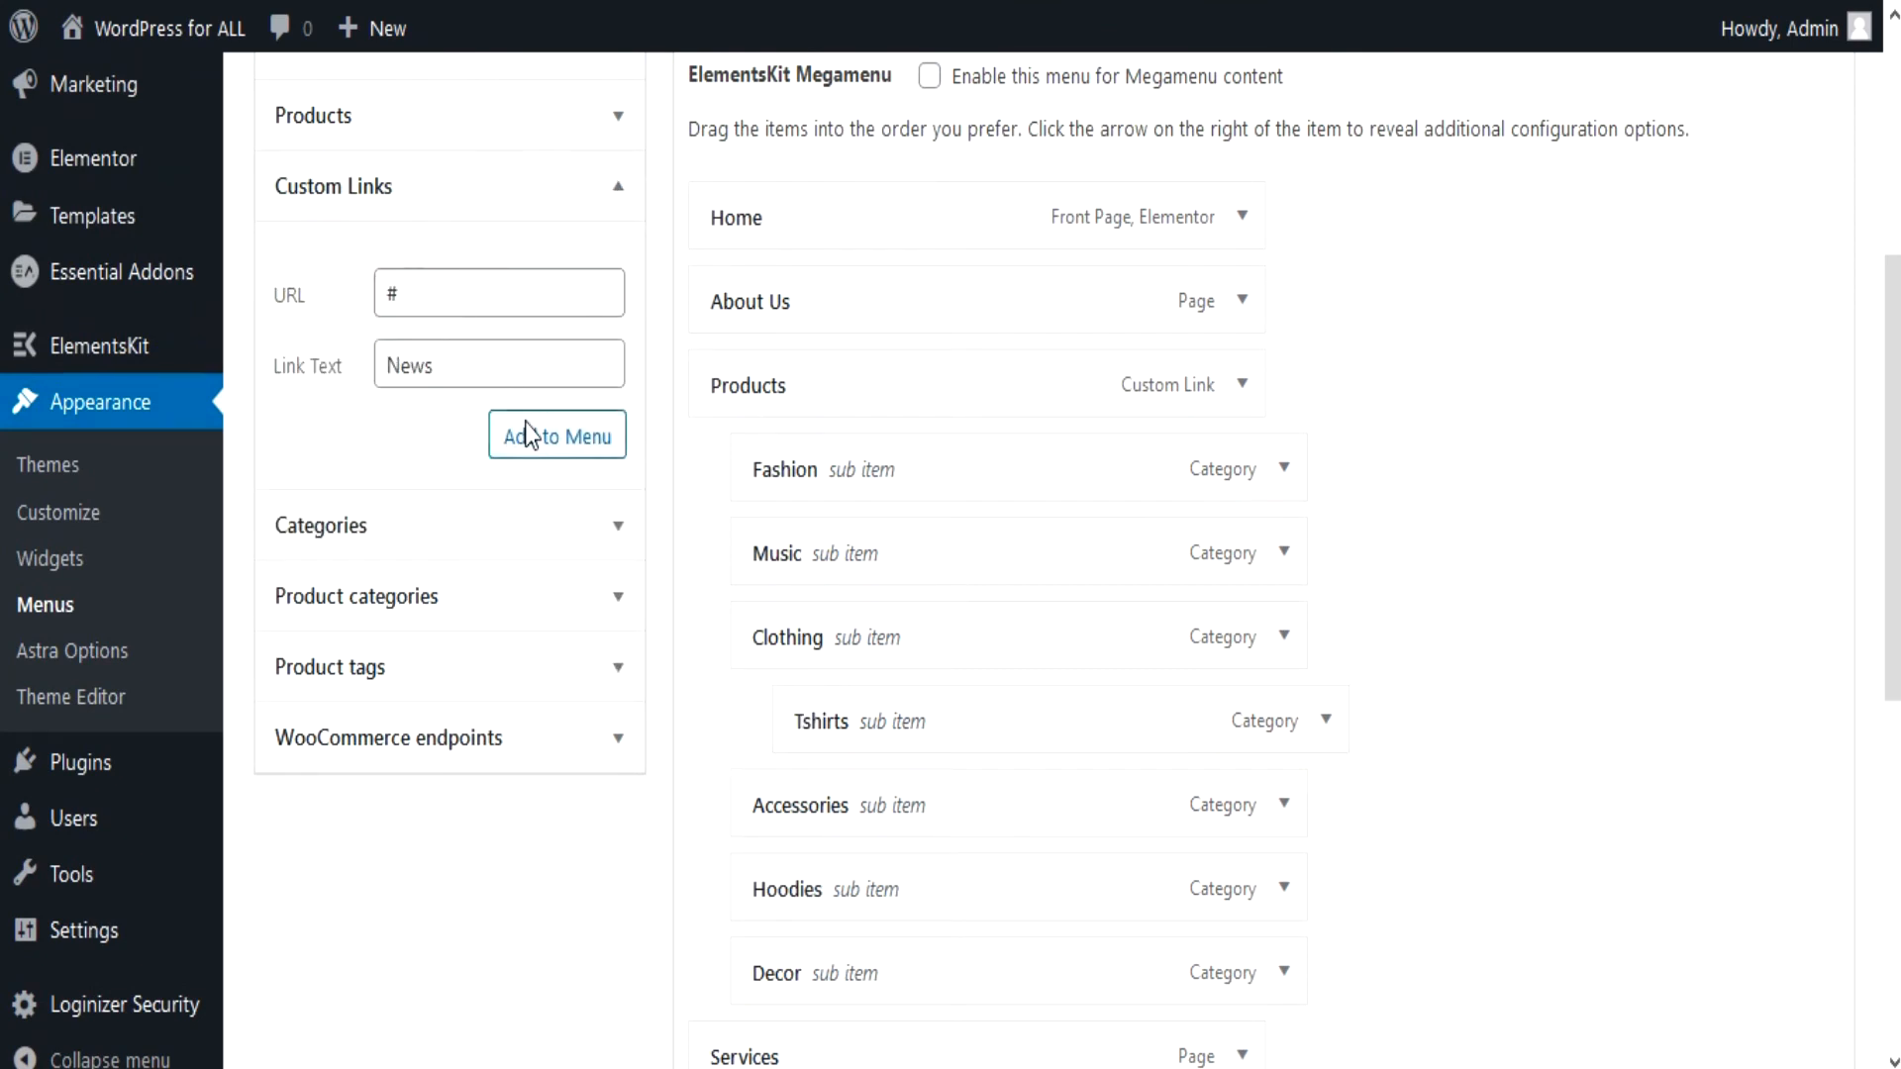
{"action": "left_click", "coordinate": [544, 448]}
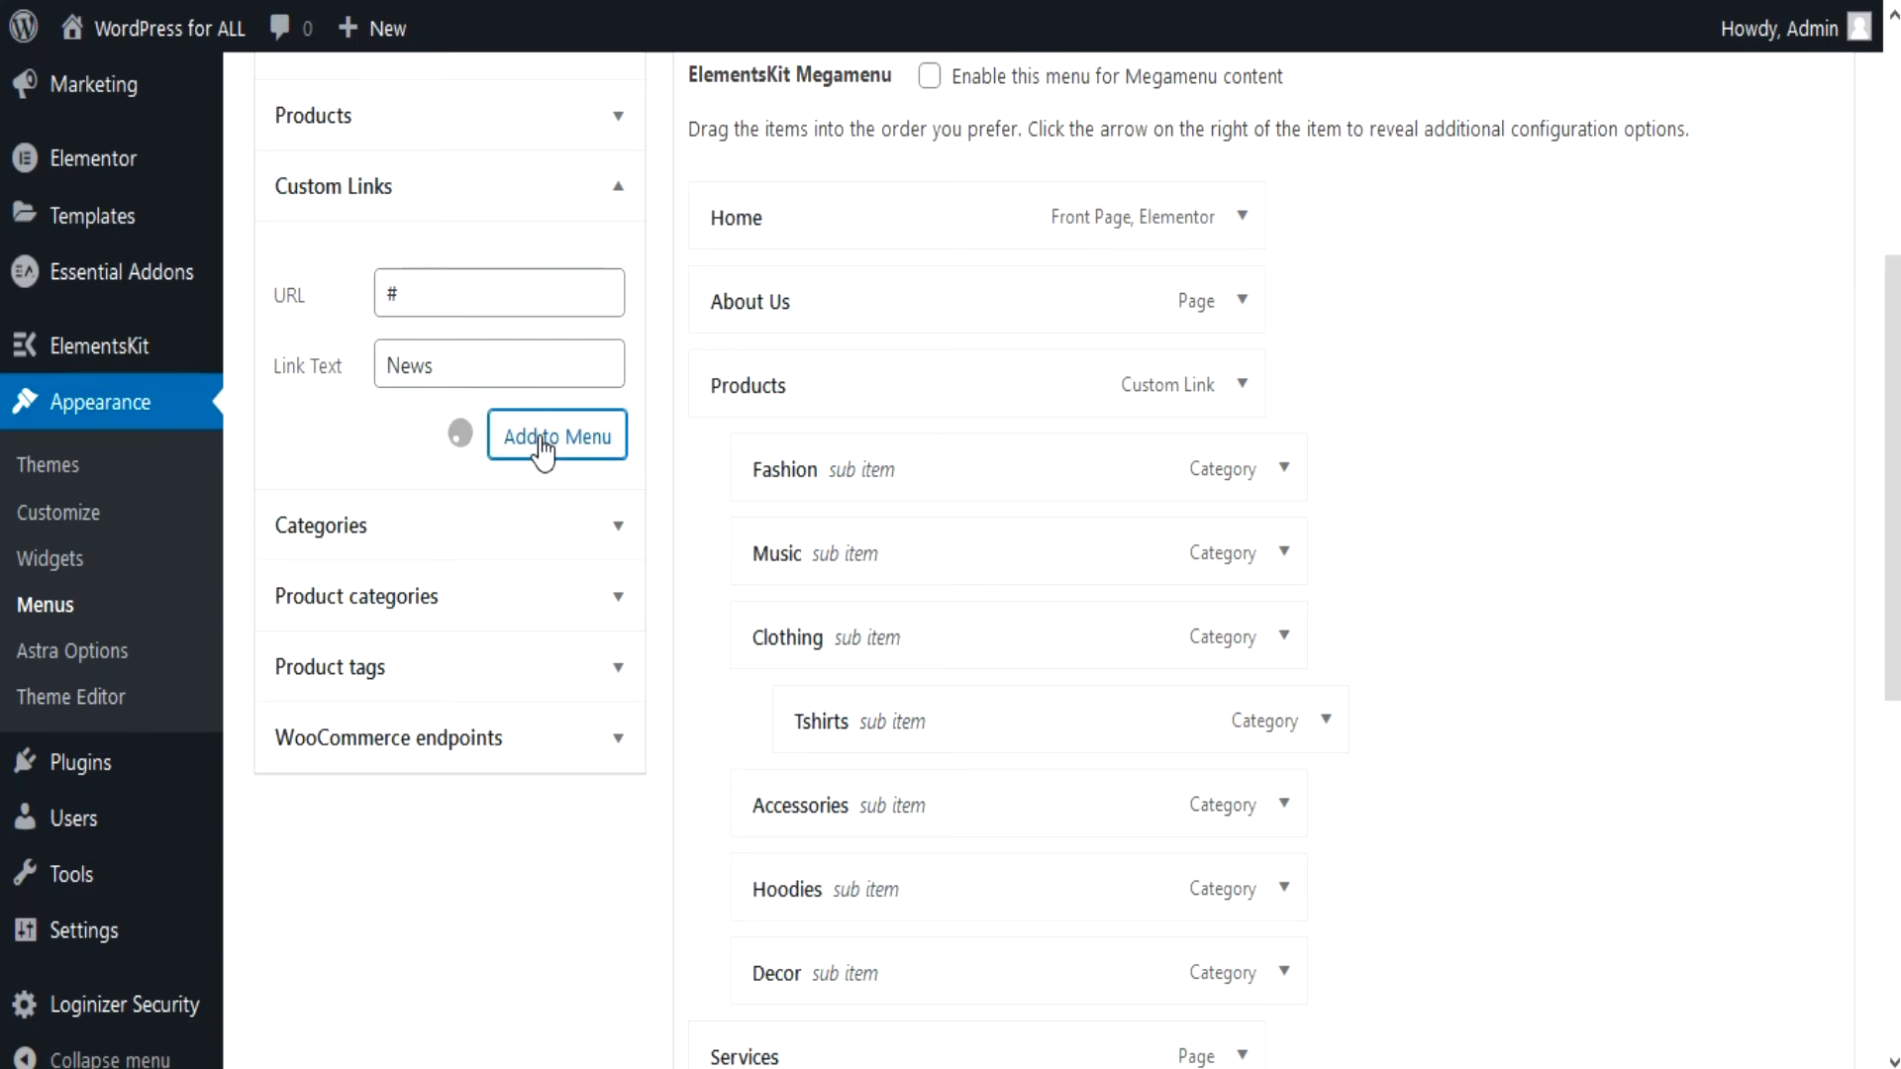
{"action": "scroll", "coordinate": [865, 636], "scroll_direction": "down", "scroll_amount": 4}
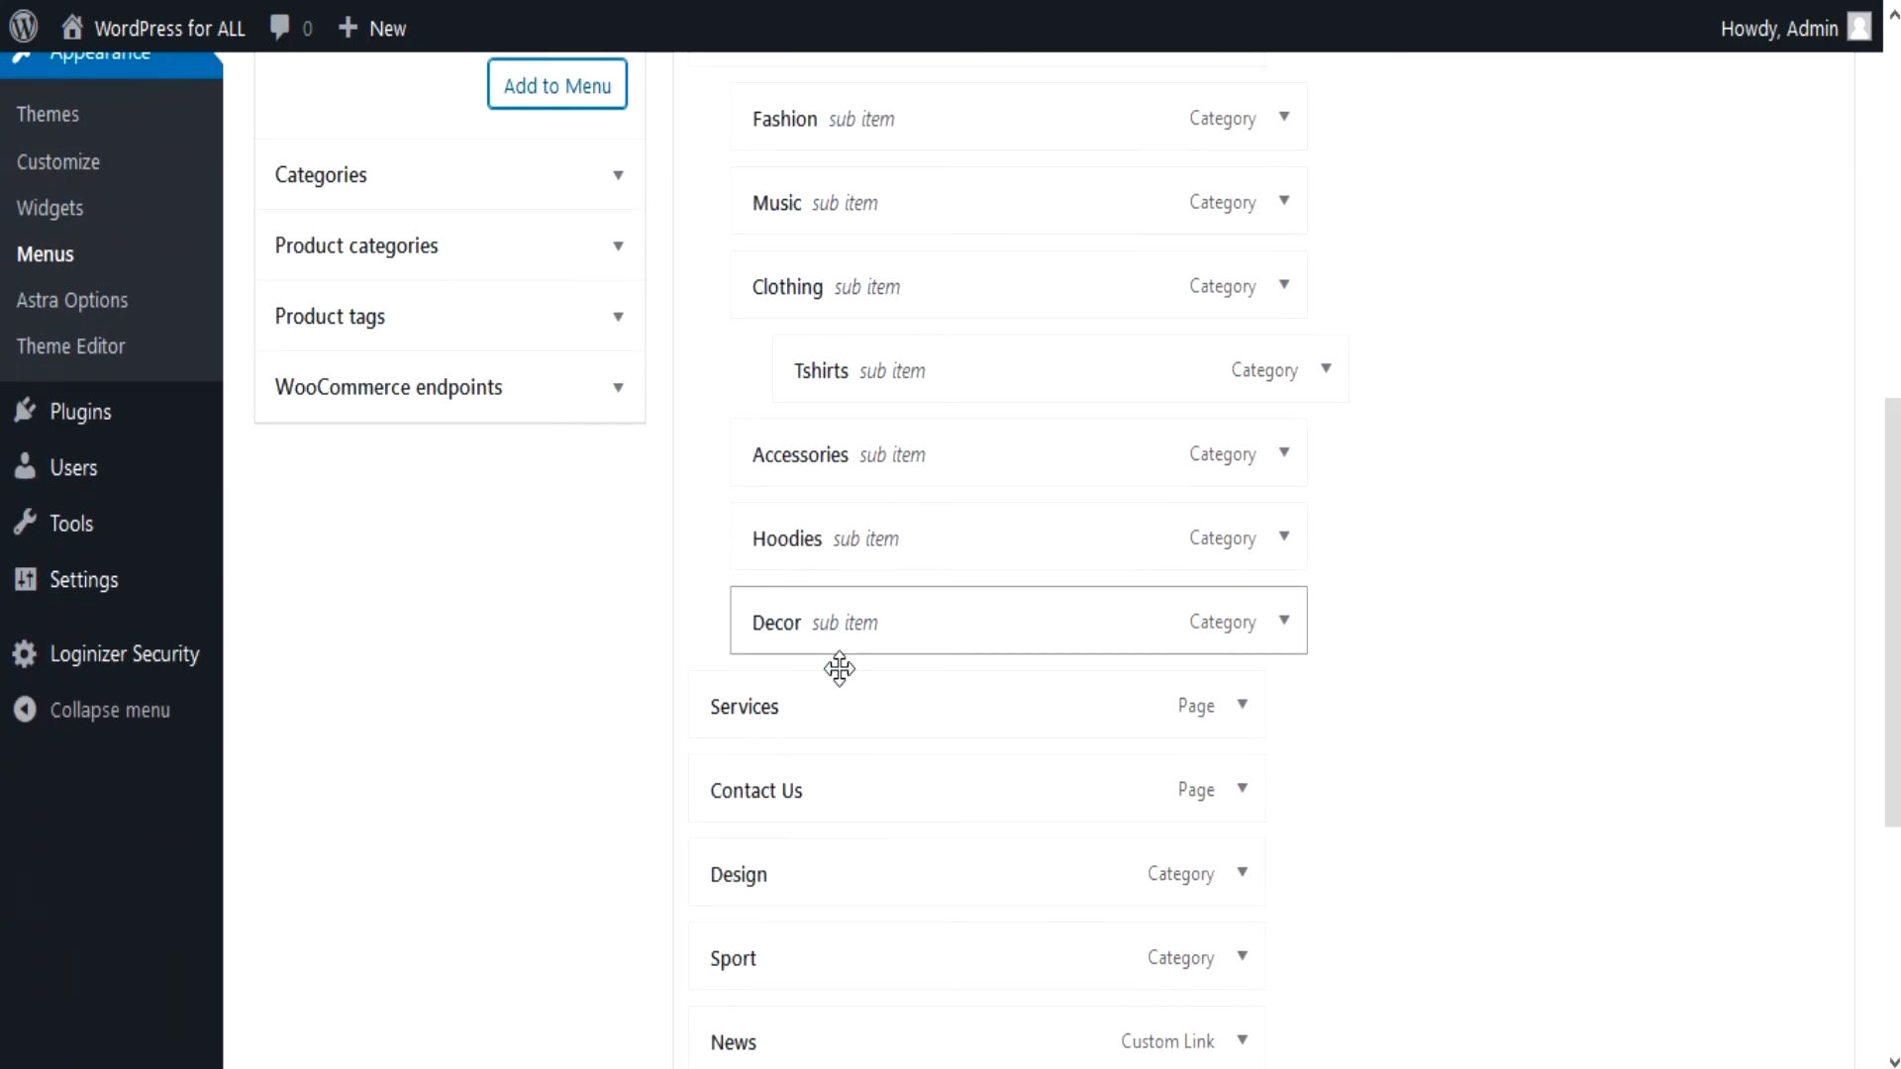
{"action": "scroll", "coordinate": [840, 669], "scroll_direction": "down", "scroll_amount": 3}
{"action": "left_click_drag", "start_coordinate": [768, 732], "coordinate": [789, 626]}
{"action": "scroll", "coordinate": [781, 674], "scroll_direction": "down", "scroll_amount": 1}
{"action": "scroll", "coordinate": [782, 688], "scroll_direction": "down", "scroll_amount": 2}
{"action": "scroll", "coordinate": [1242, 685], "scroll_direction": "up", "scroll_amount": 5}
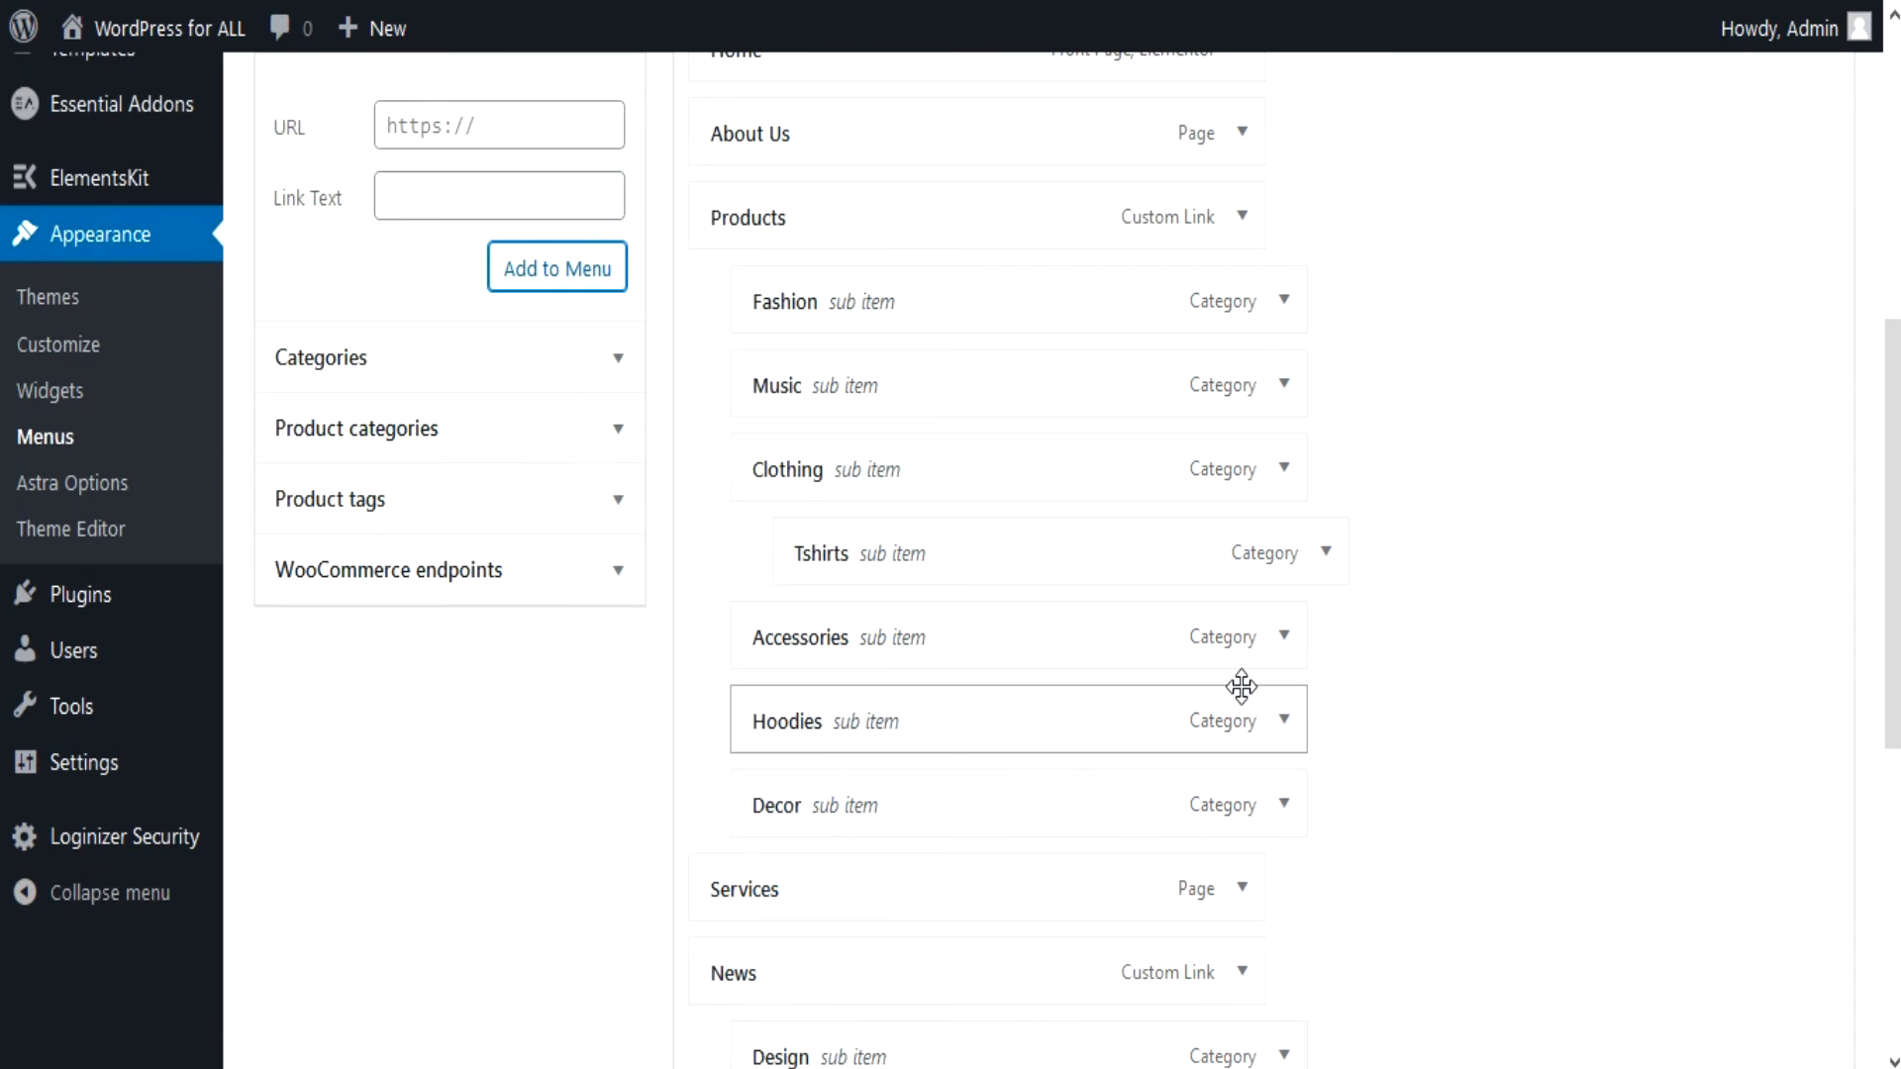
Step: Save the Main Menu changes
{"action": "scroll", "coordinate": [1242, 685], "scroll_direction": "up", "scroll_amount": 2}
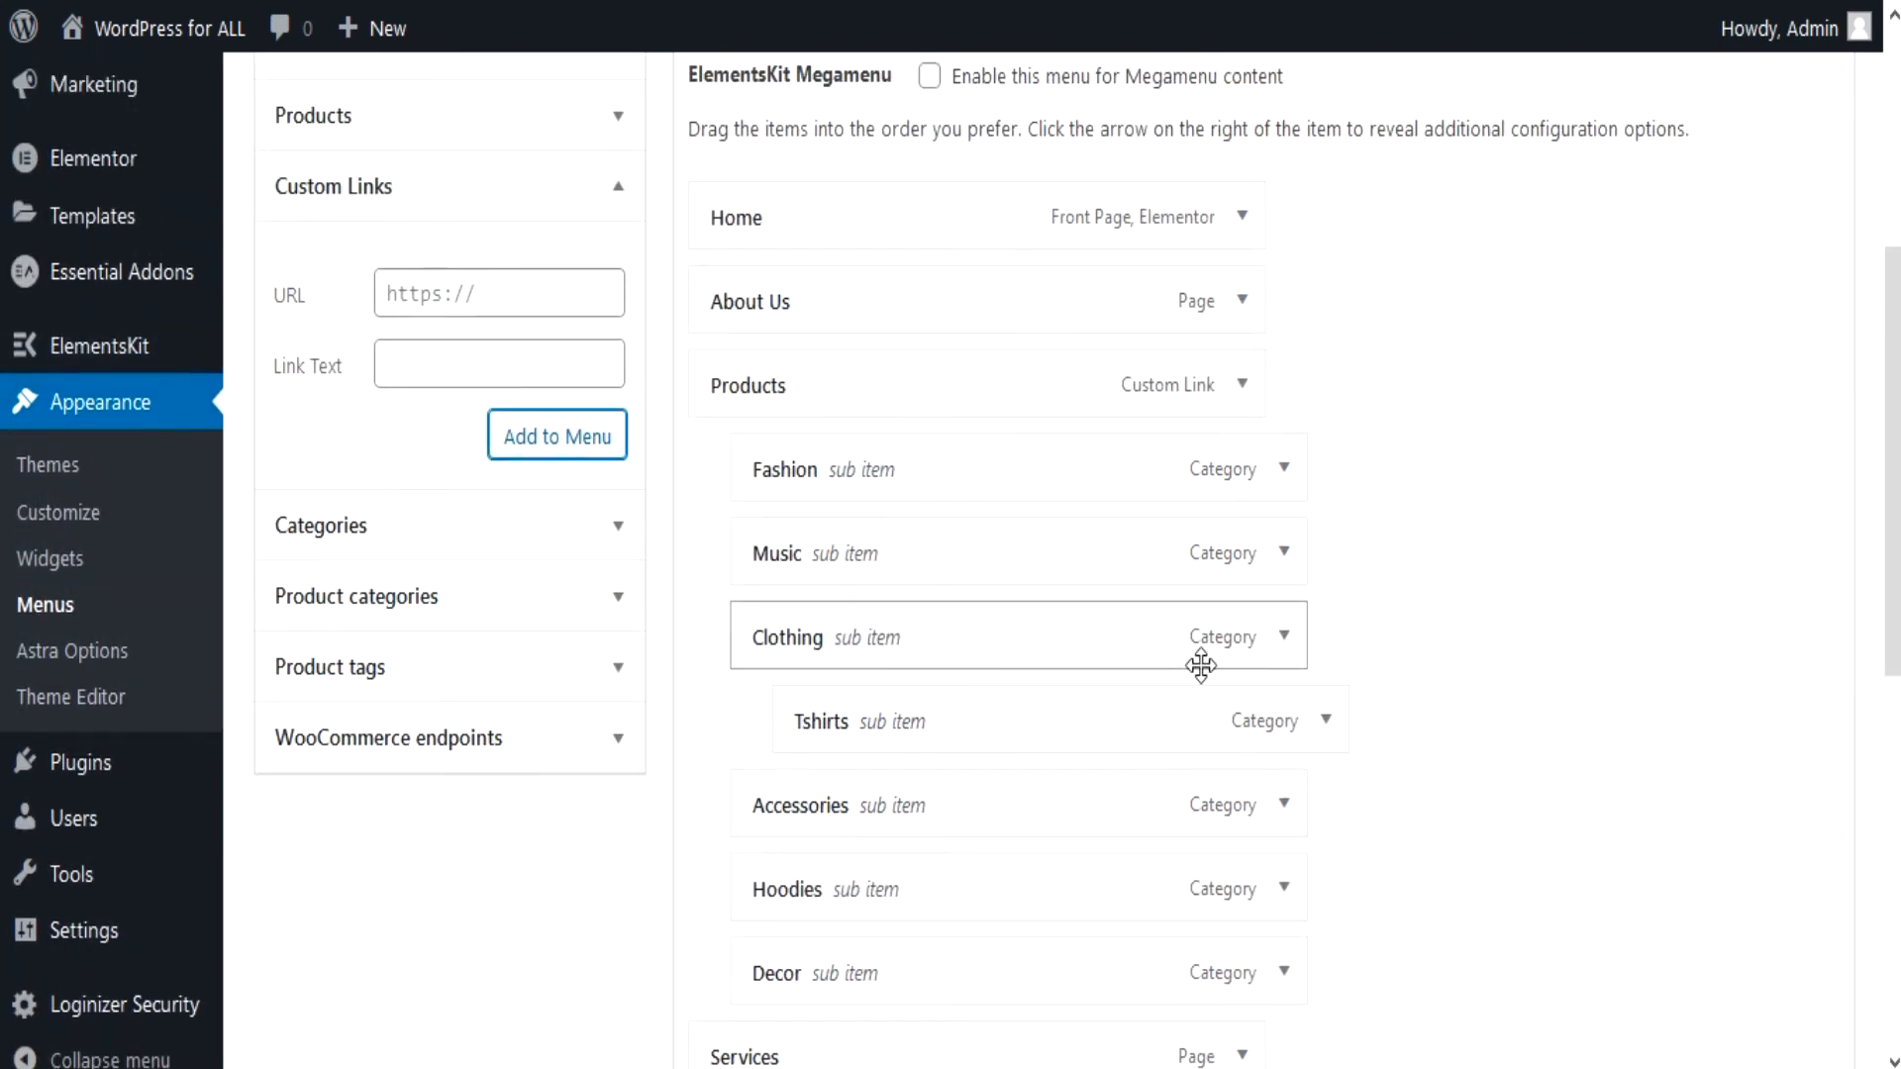
{"action": "scroll", "coordinate": [1201, 666], "scroll_direction": "down", "scroll_amount": 9}
{"action": "left_click", "coordinate": [1765, 901]}
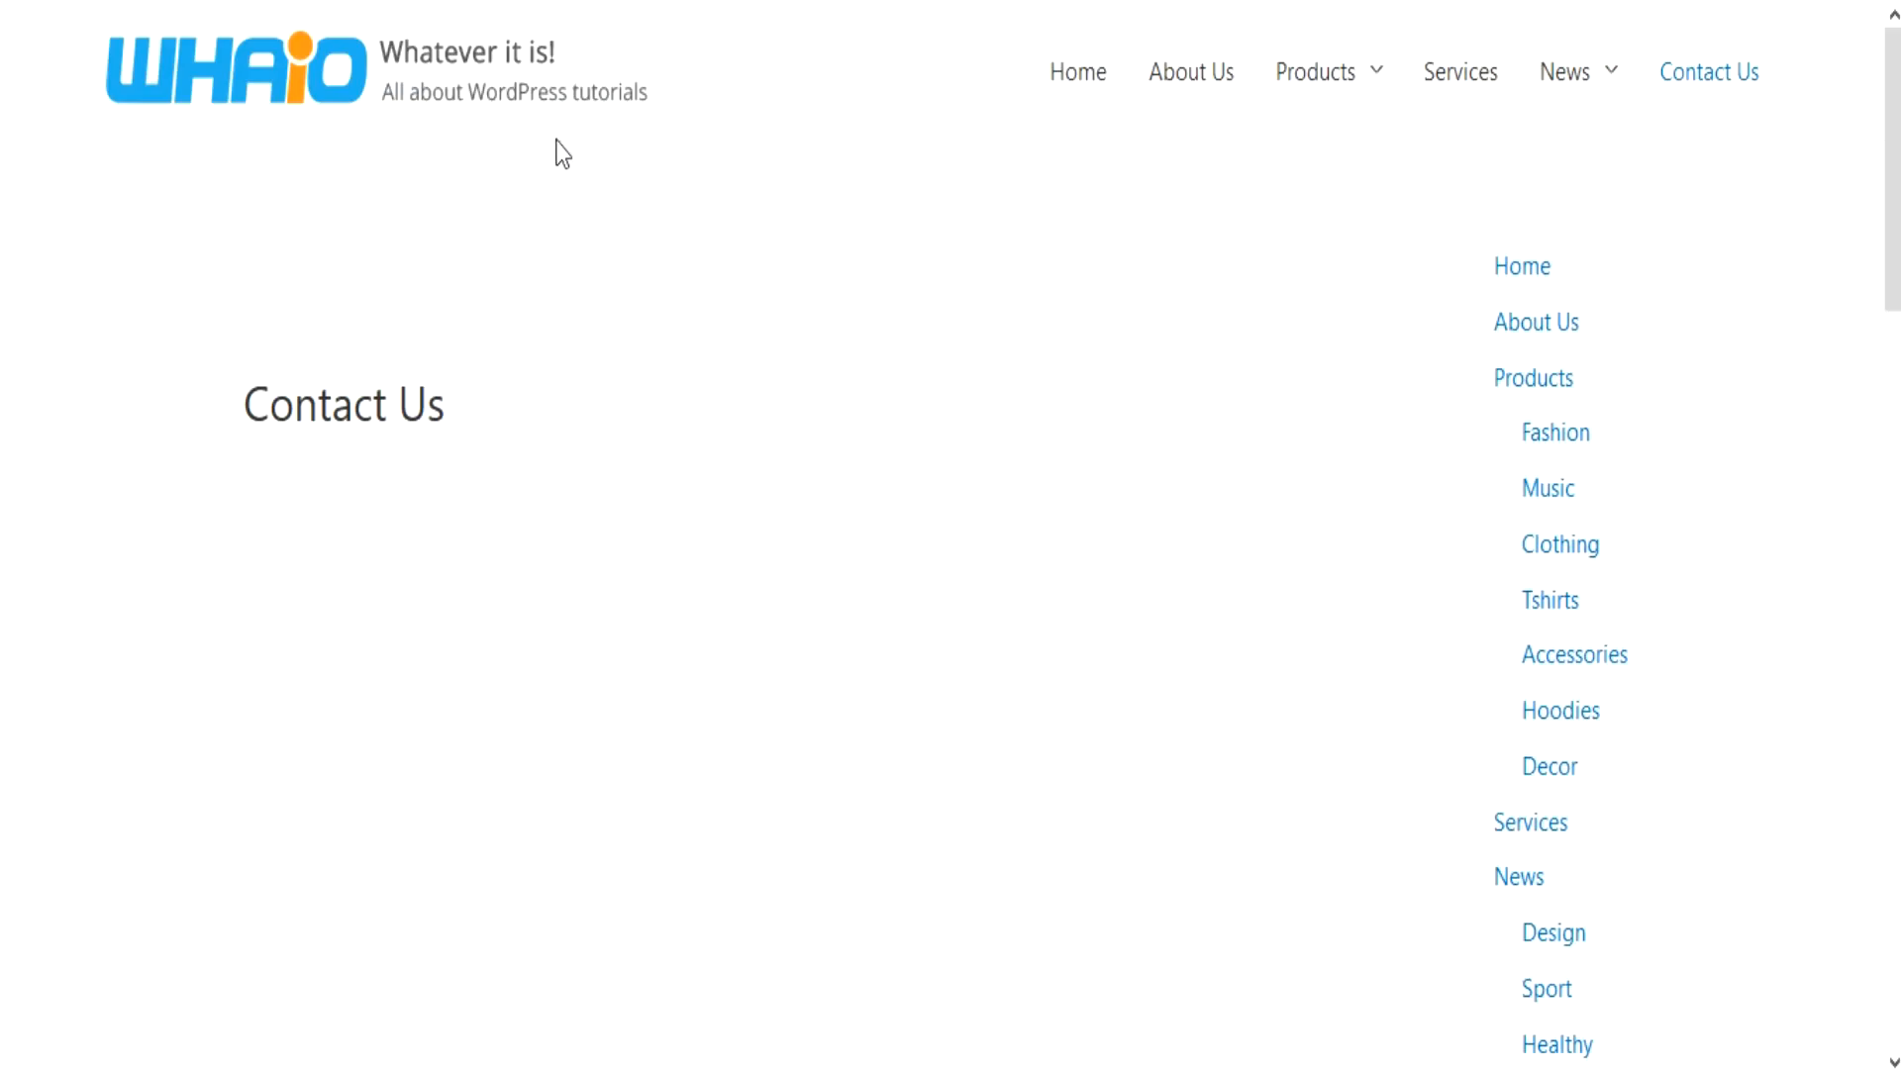
Step: Check the header menu on the live site by visiting the home page, About Us, Fashion under Products, and Contact Us
{"action": "left_click", "coordinate": [487, 99]}
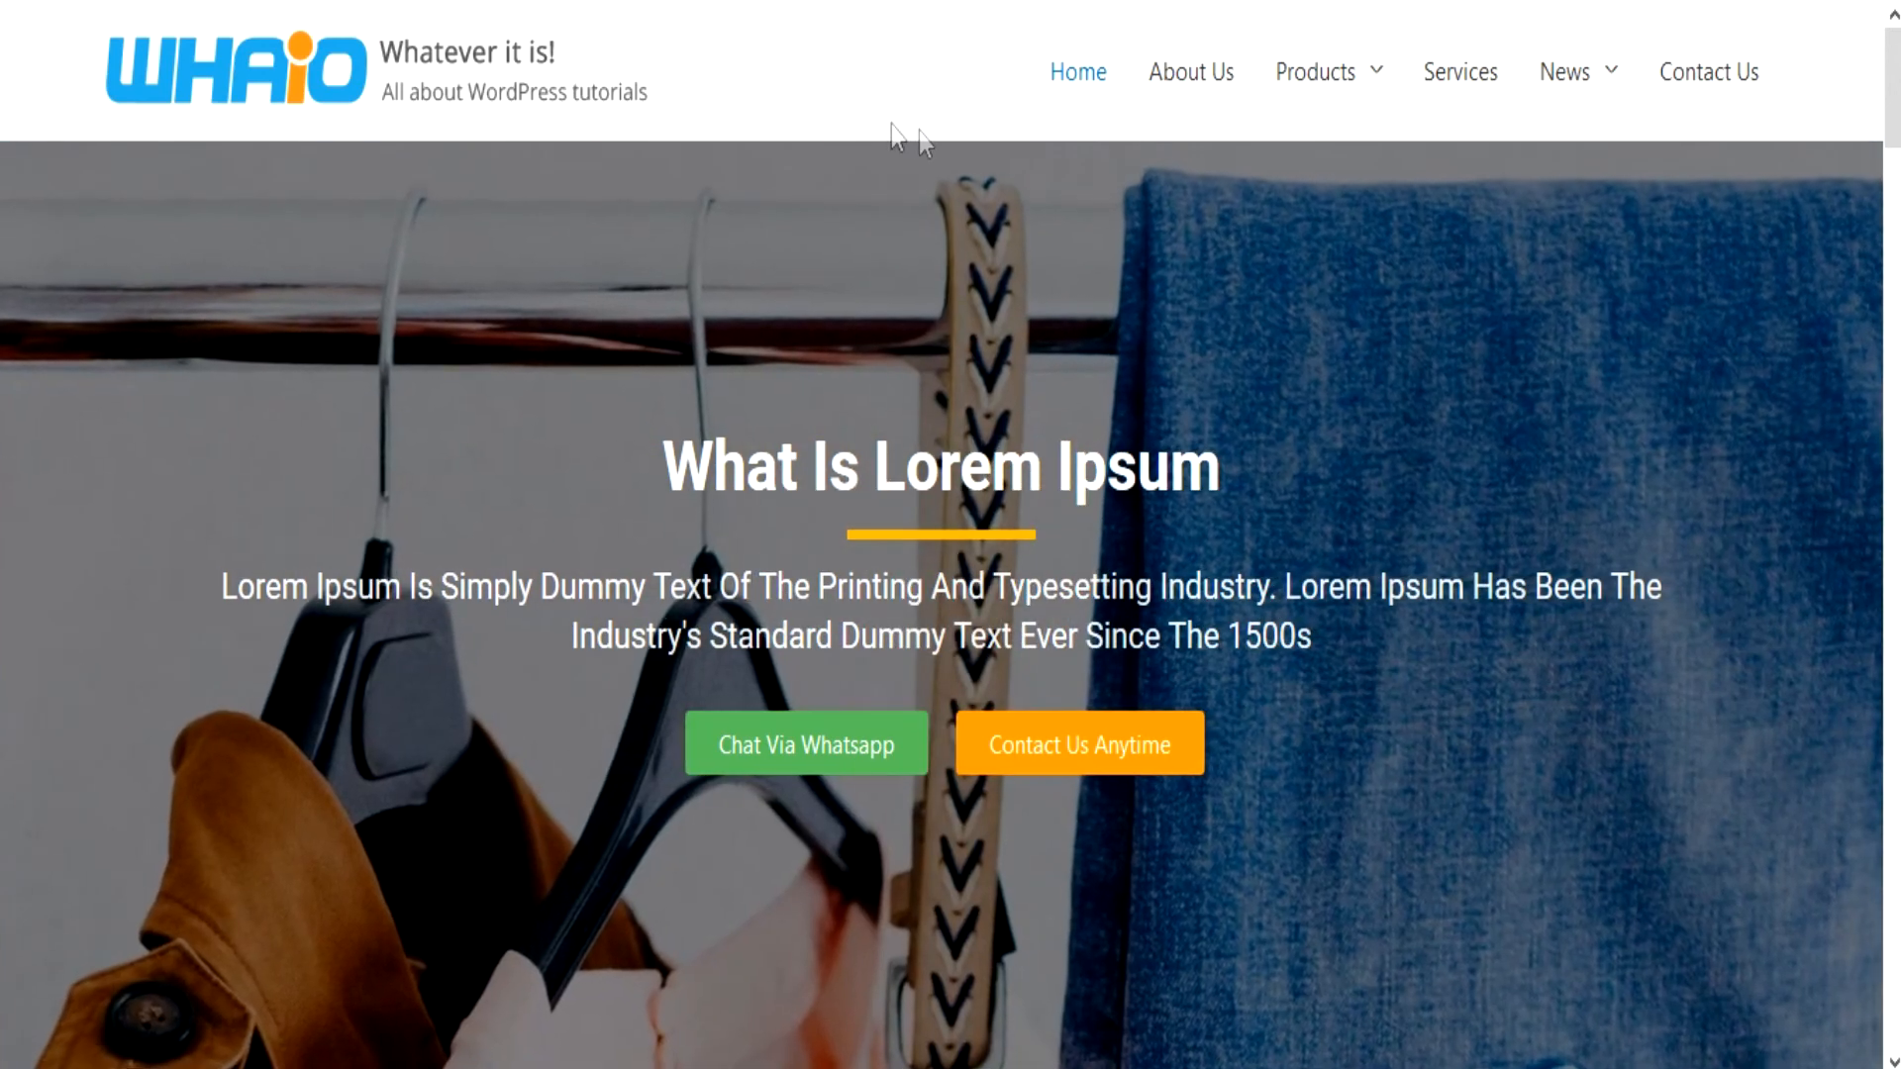
{"action": "left_click", "coordinate": [1171, 96]}
{"action": "mouse_move", "coordinate": [1327, 96]}
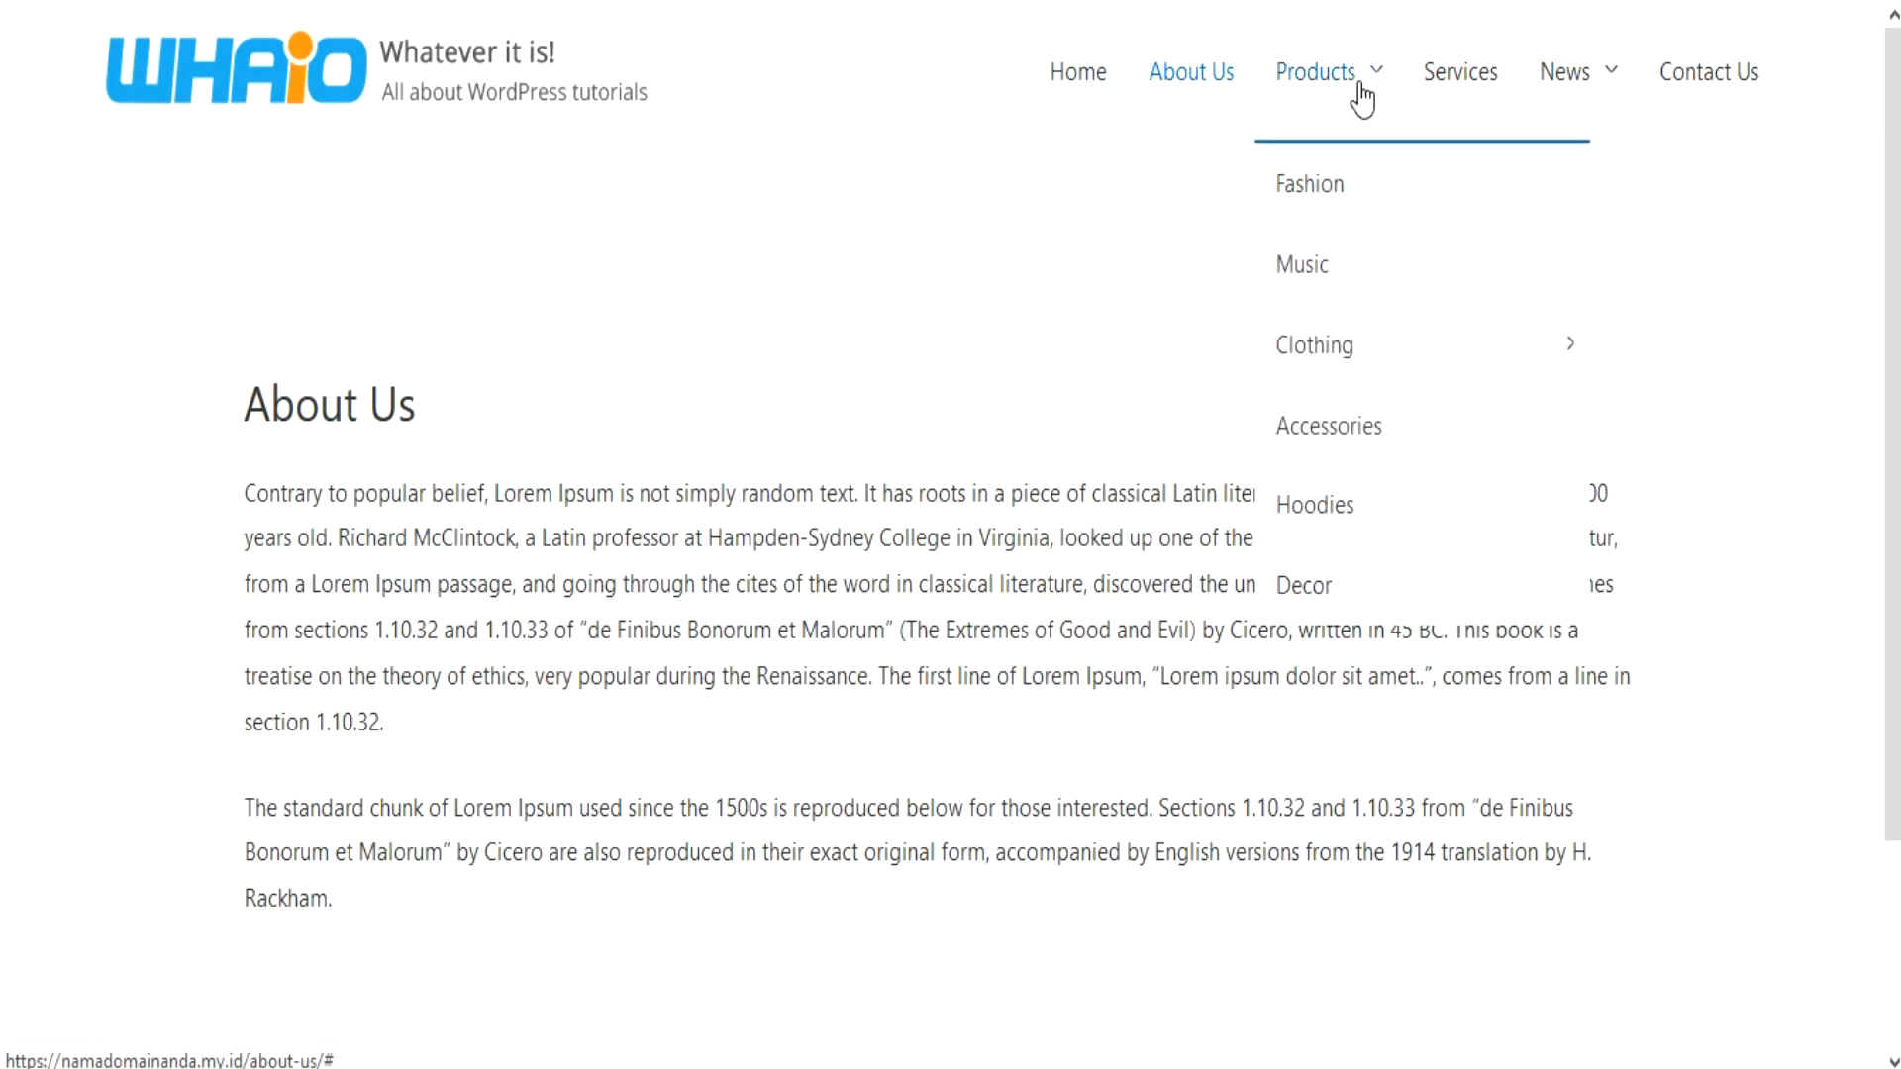
{"action": "left_click", "coordinate": [1330, 190]}
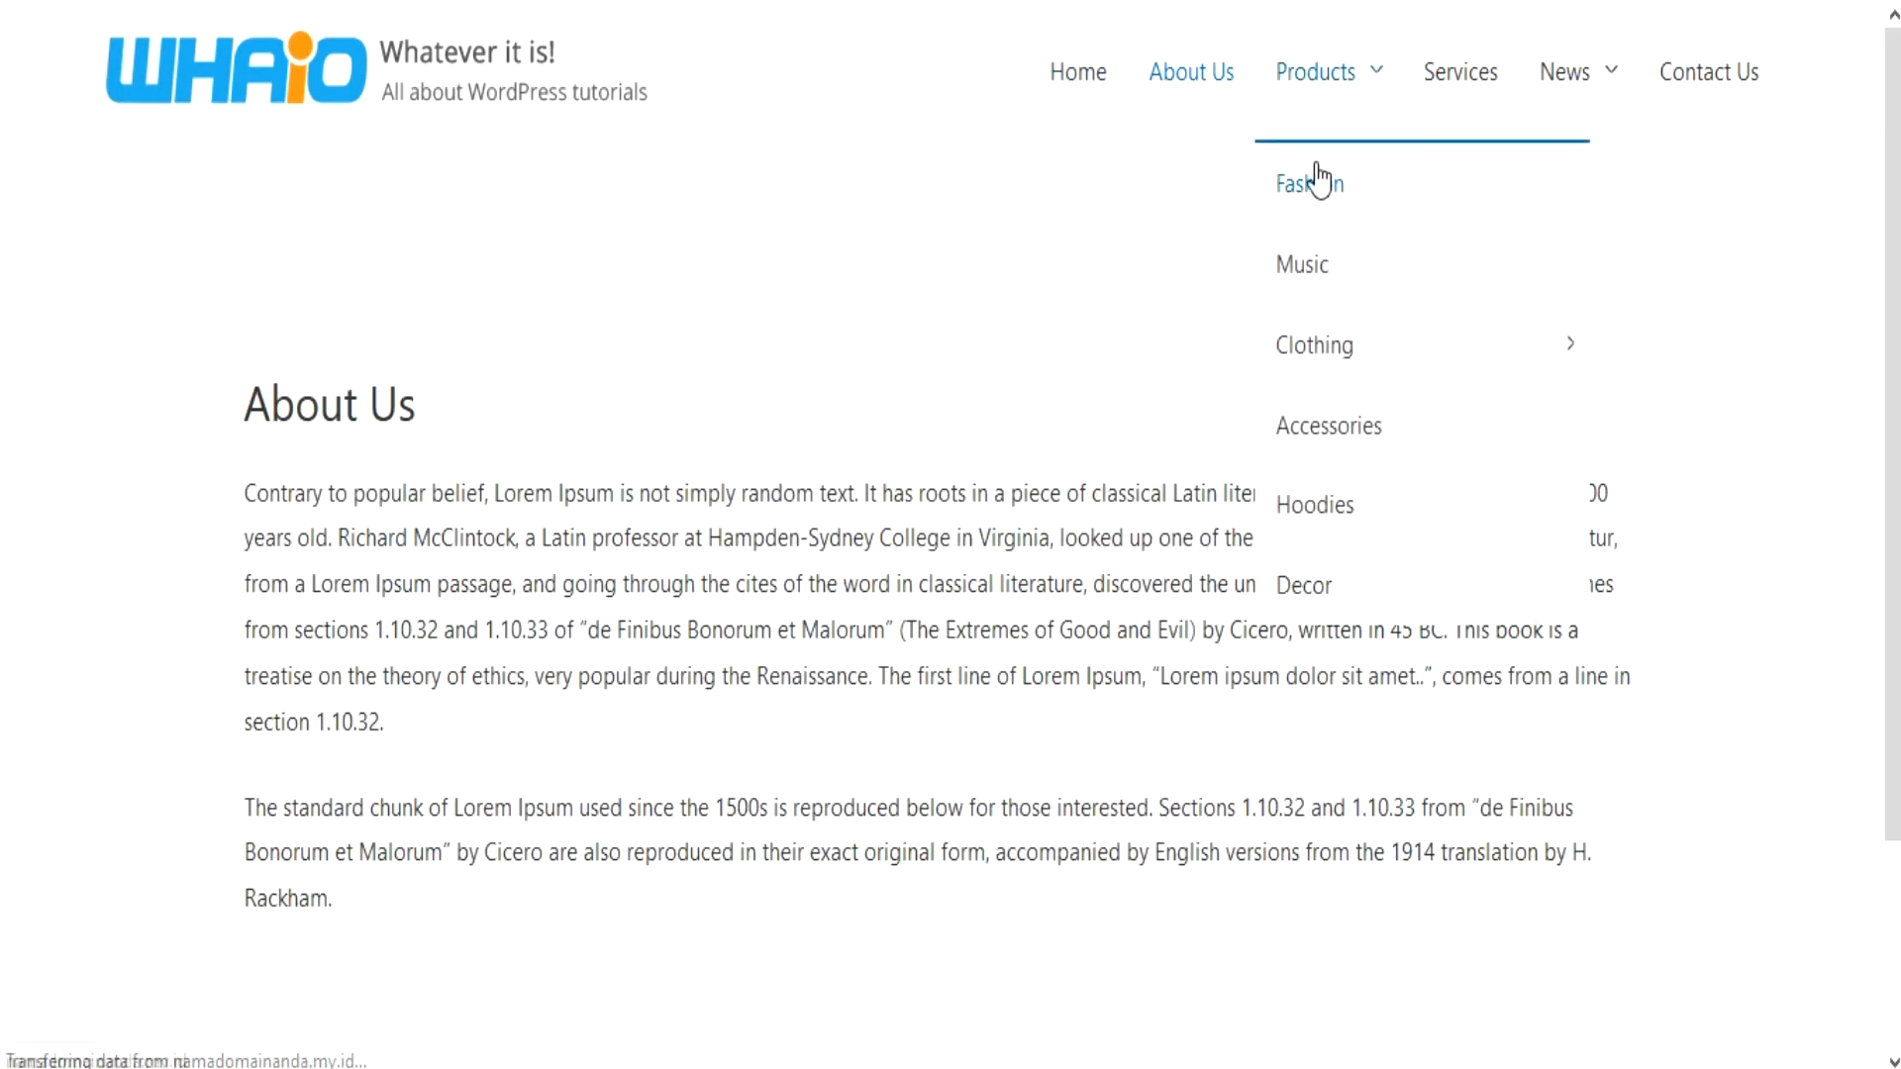
{"action": "mouse_move", "coordinate": [1578, 101]}
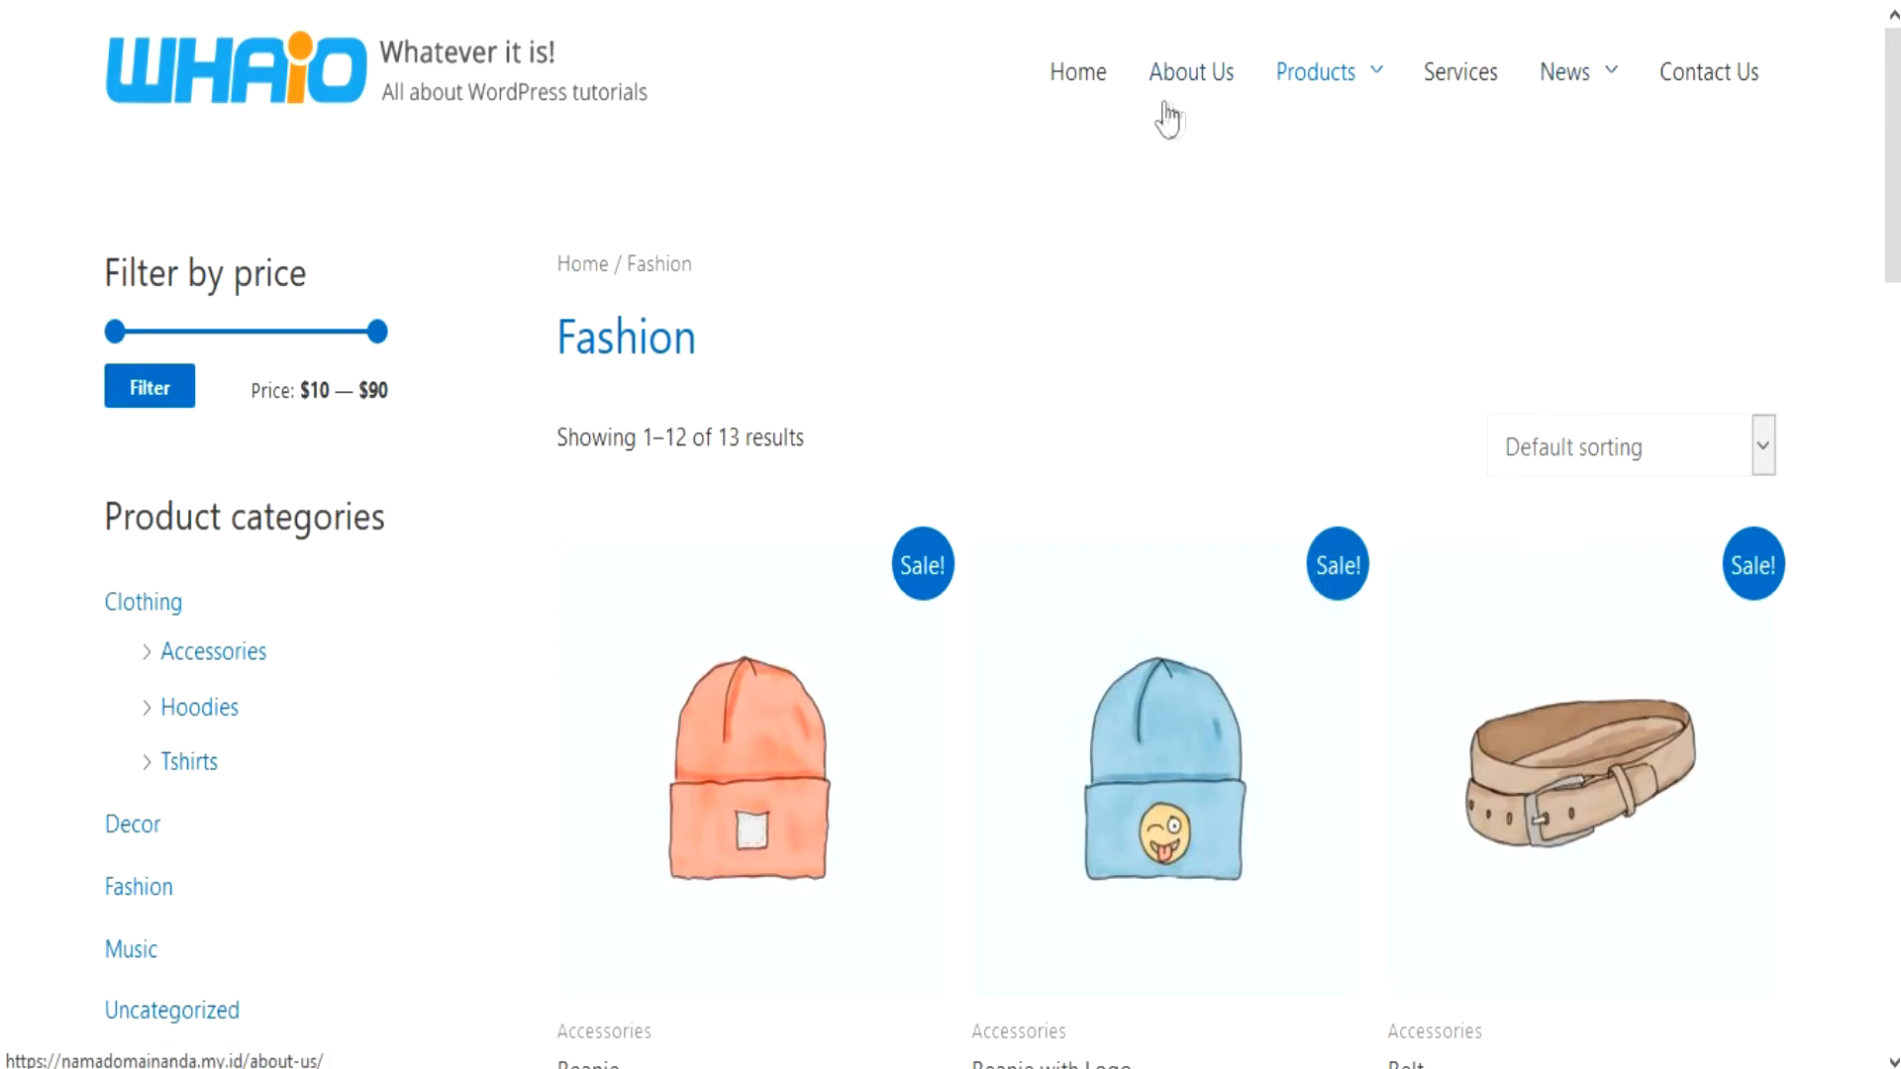
{"action": "left_click", "coordinate": [1733, 89]}
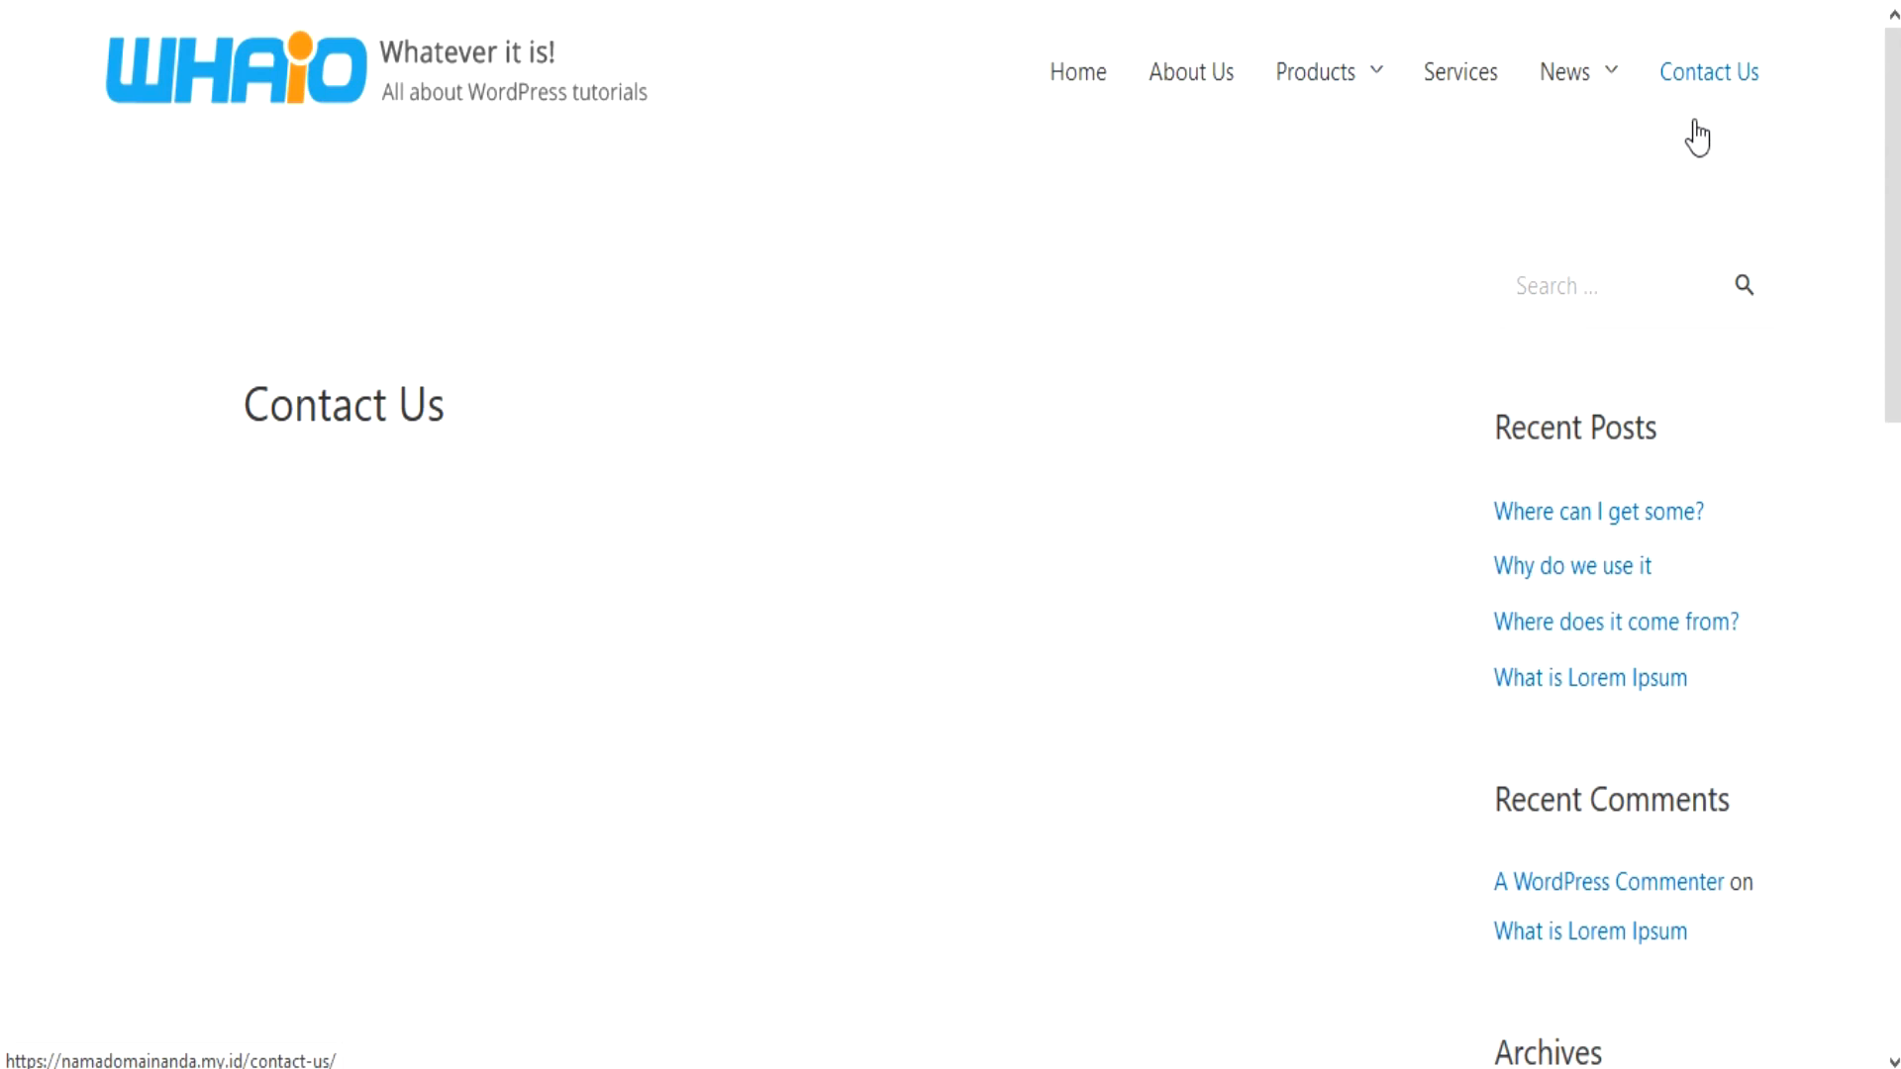
{"action": "scroll", "coordinate": [1463, 377], "scroll_direction": "down", "scroll_amount": 2}
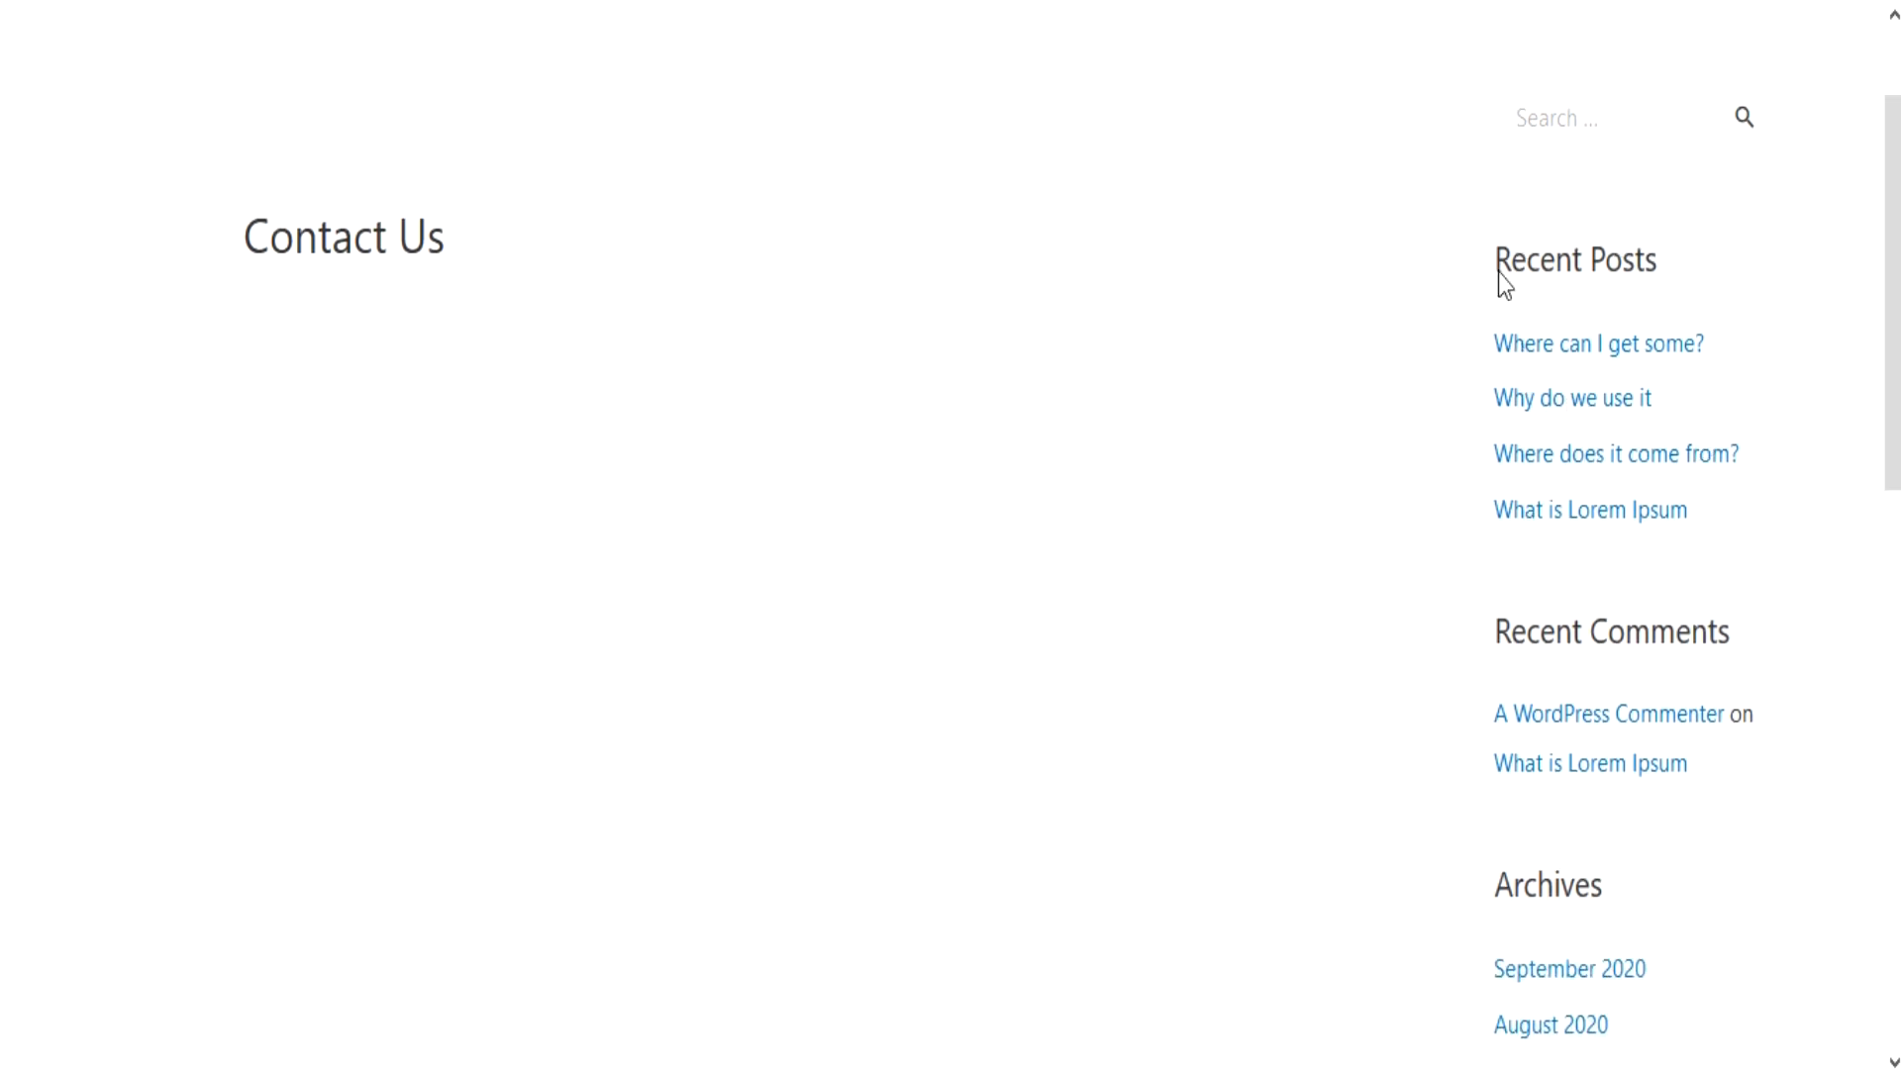
{"action": "scroll", "coordinate": [1501, 301], "scroll_direction": "up", "scroll_amount": 2}
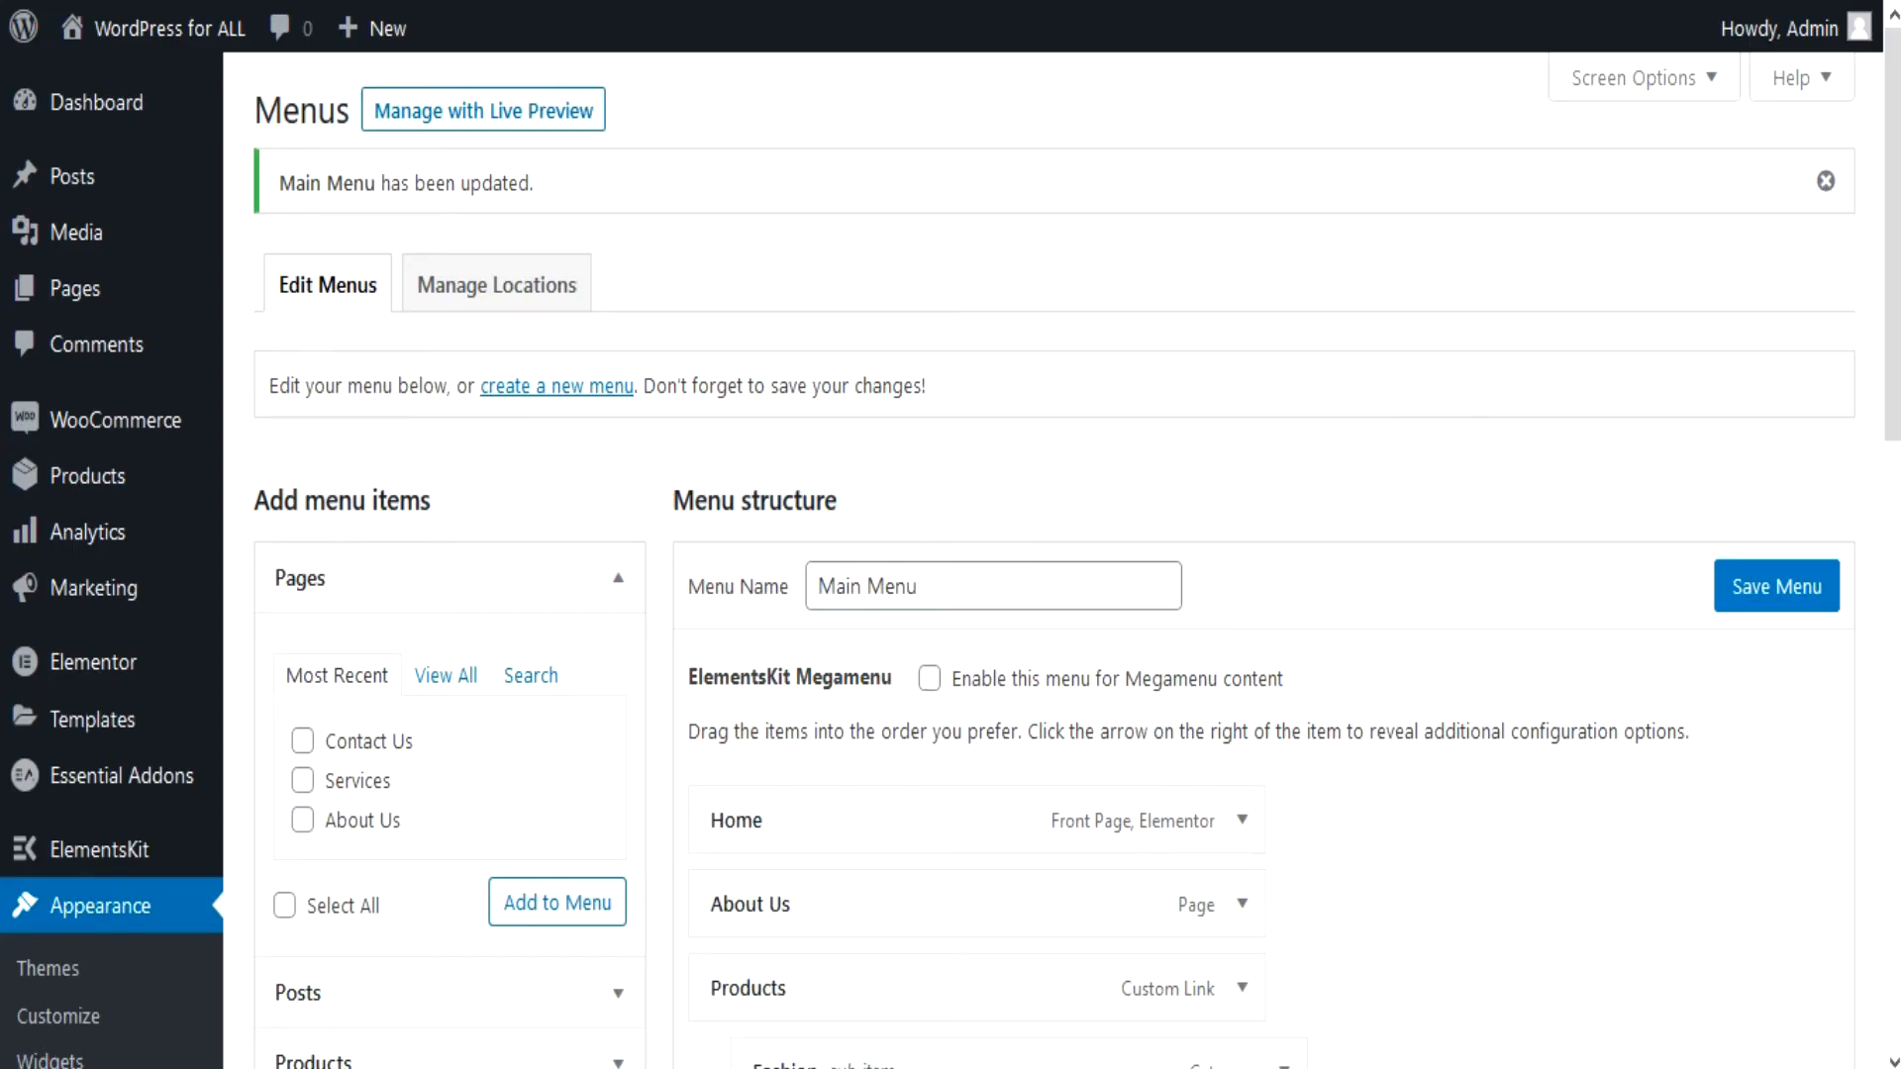
Step: Add a Navigation Menu widget with Main Menu selected at the top of the Main Sidebar and check the Contact Us page's sidebar
{"action": "scroll", "coordinate": [68, 653], "scroll_direction": "down", "scroll_amount": 2}
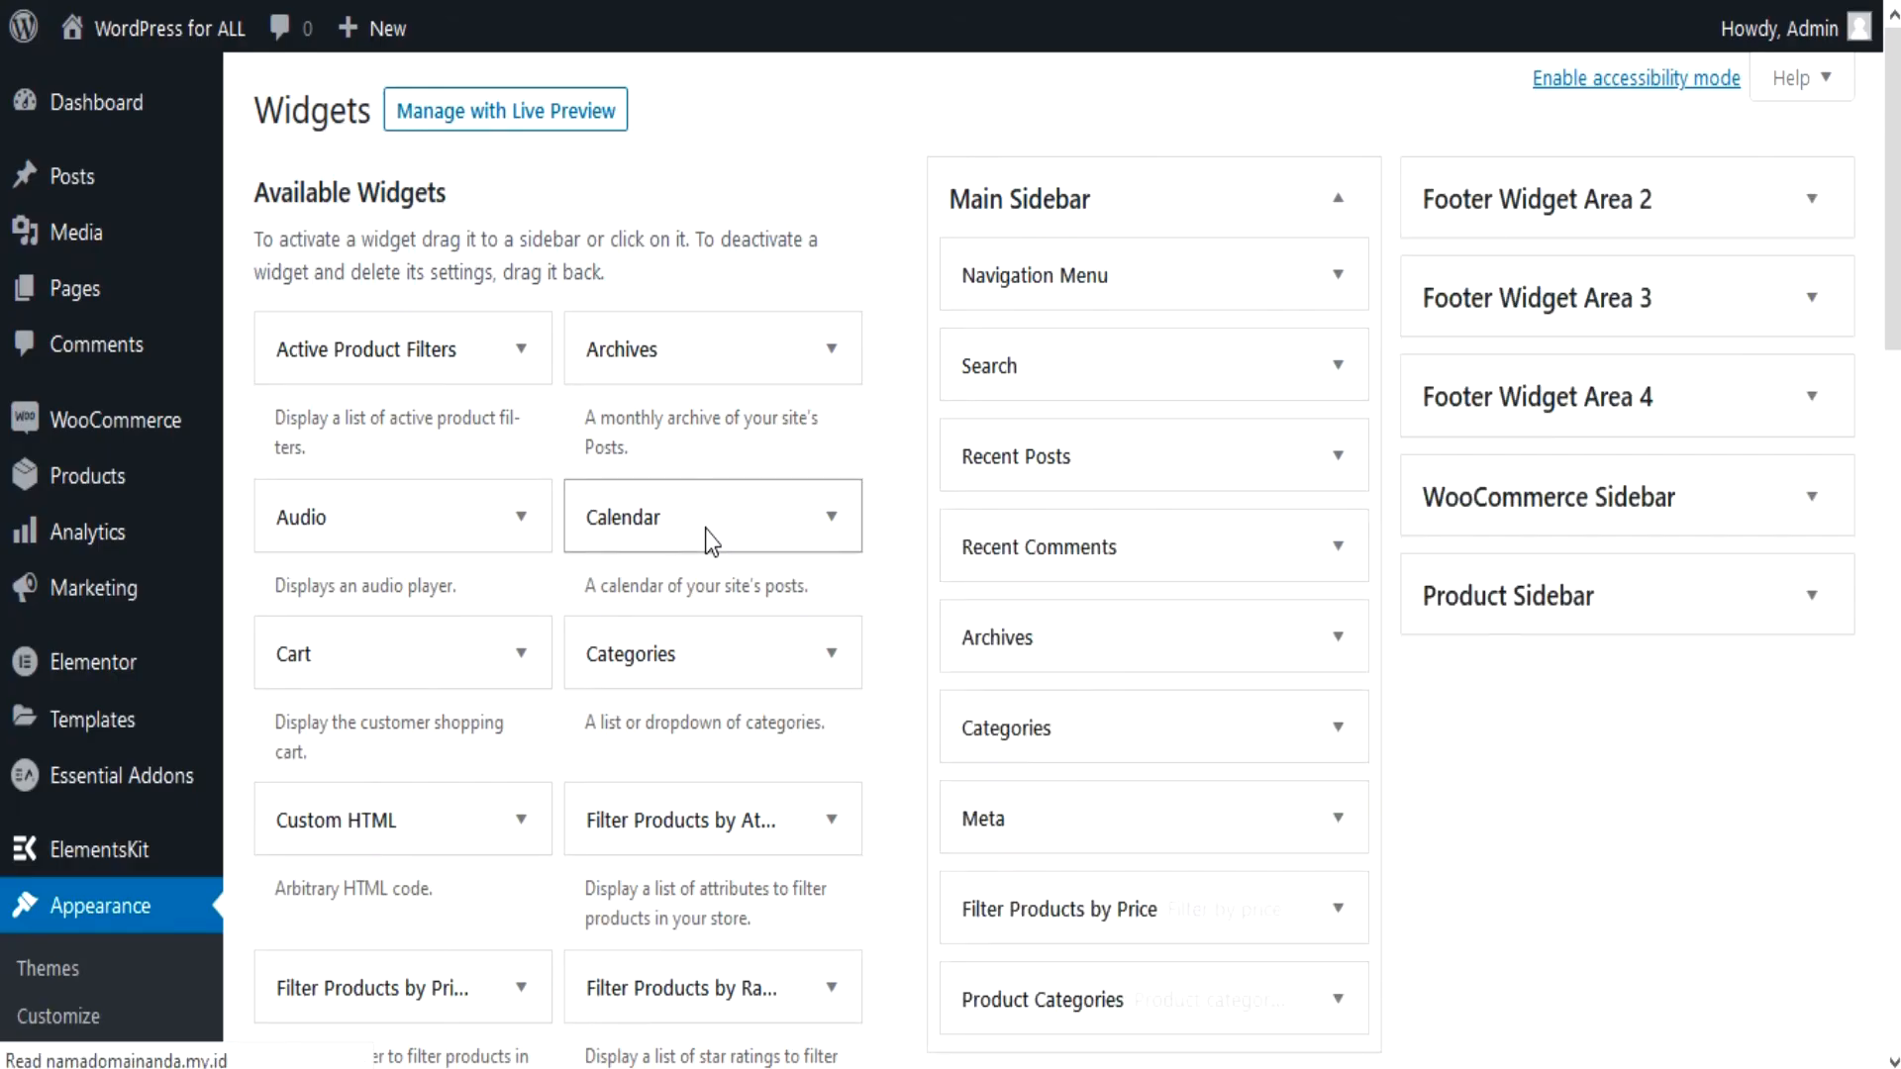
{"action": "scroll", "coordinate": [705, 529], "scroll_direction": "down", "scroll_amount": 2}
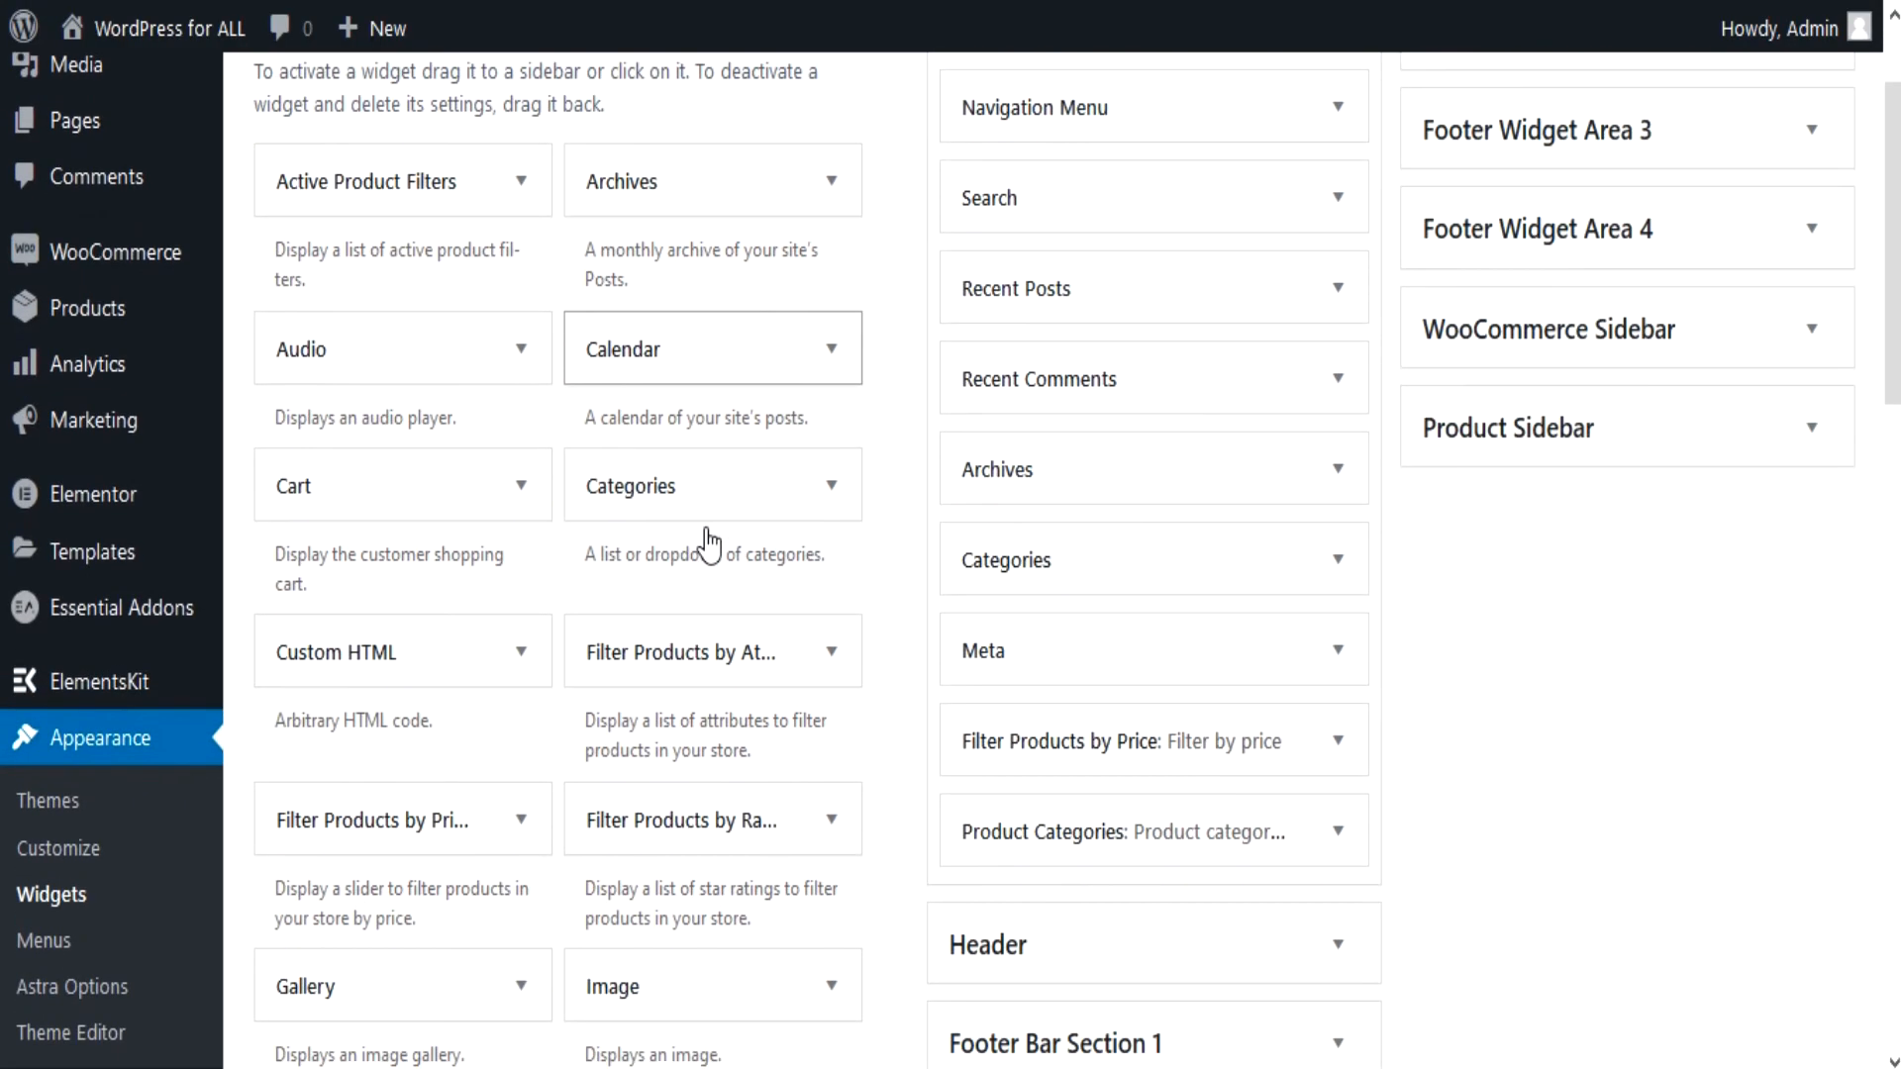
{"action": "scroll", "coordinate": [709, 543], "scroll_direction": "down", "scroll_amount": 3}
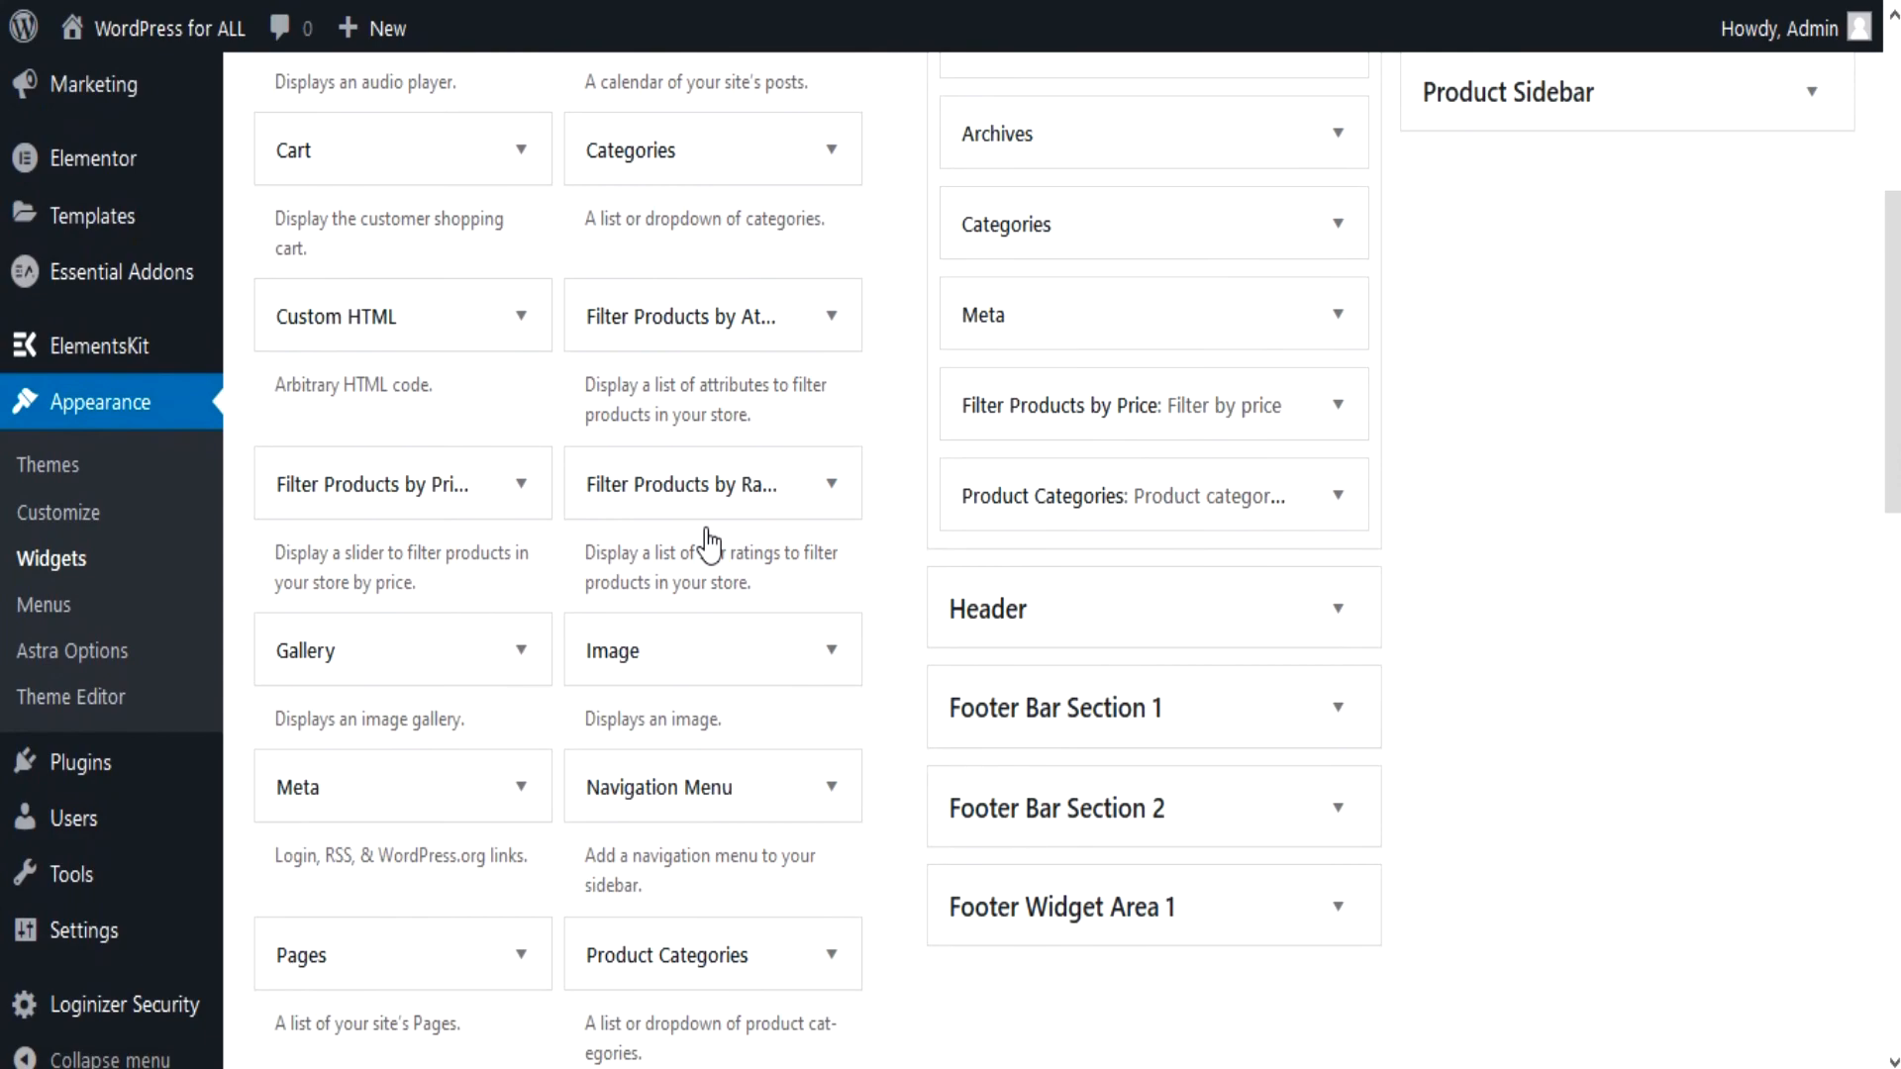
{"action": "scroll", "coordinate": [709, 543], "scroll_direction": "down", "scroll_amount": 3}
{"action": "scroll", "coordinate": [709, 543], "scroll_direction": "down", "scroll_amount": 3}
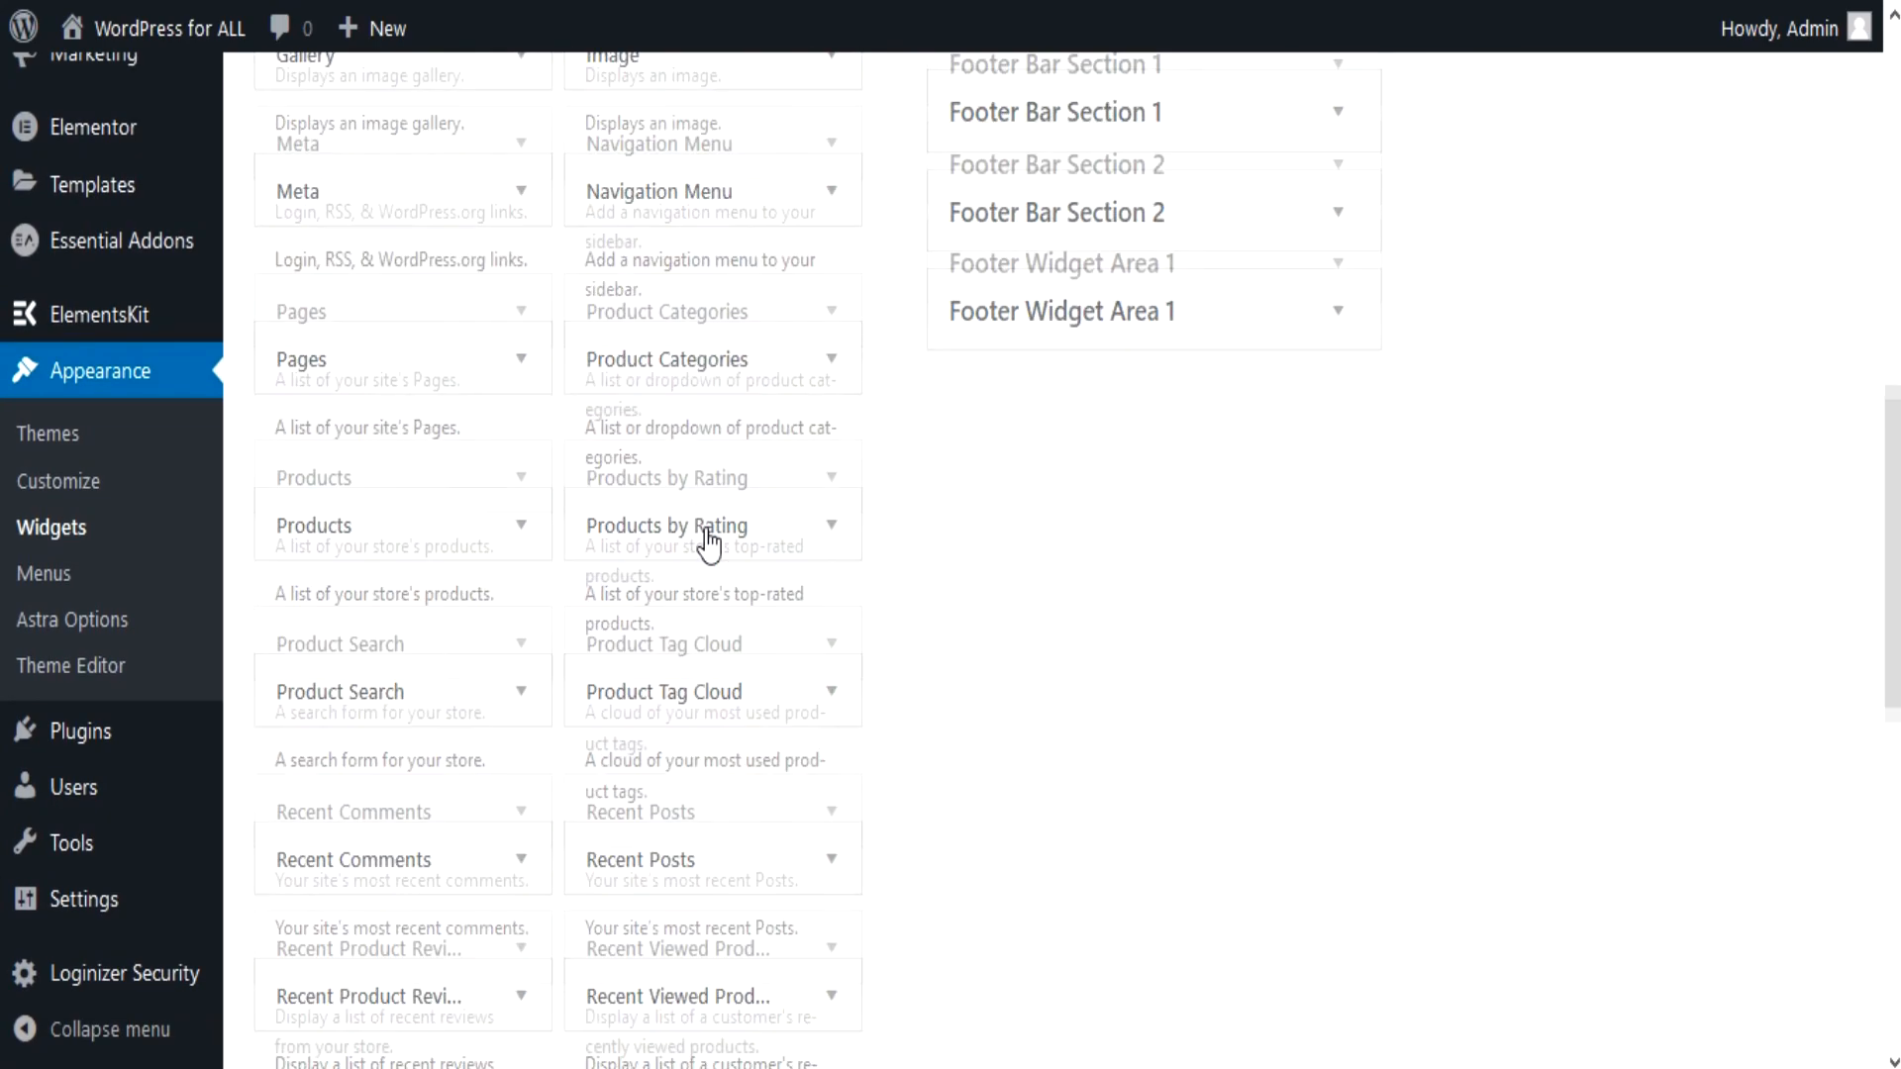
{"action": "scroll", "coordinate": [709, 544], "scroll_direction": "up", "scroll_amount": 6}
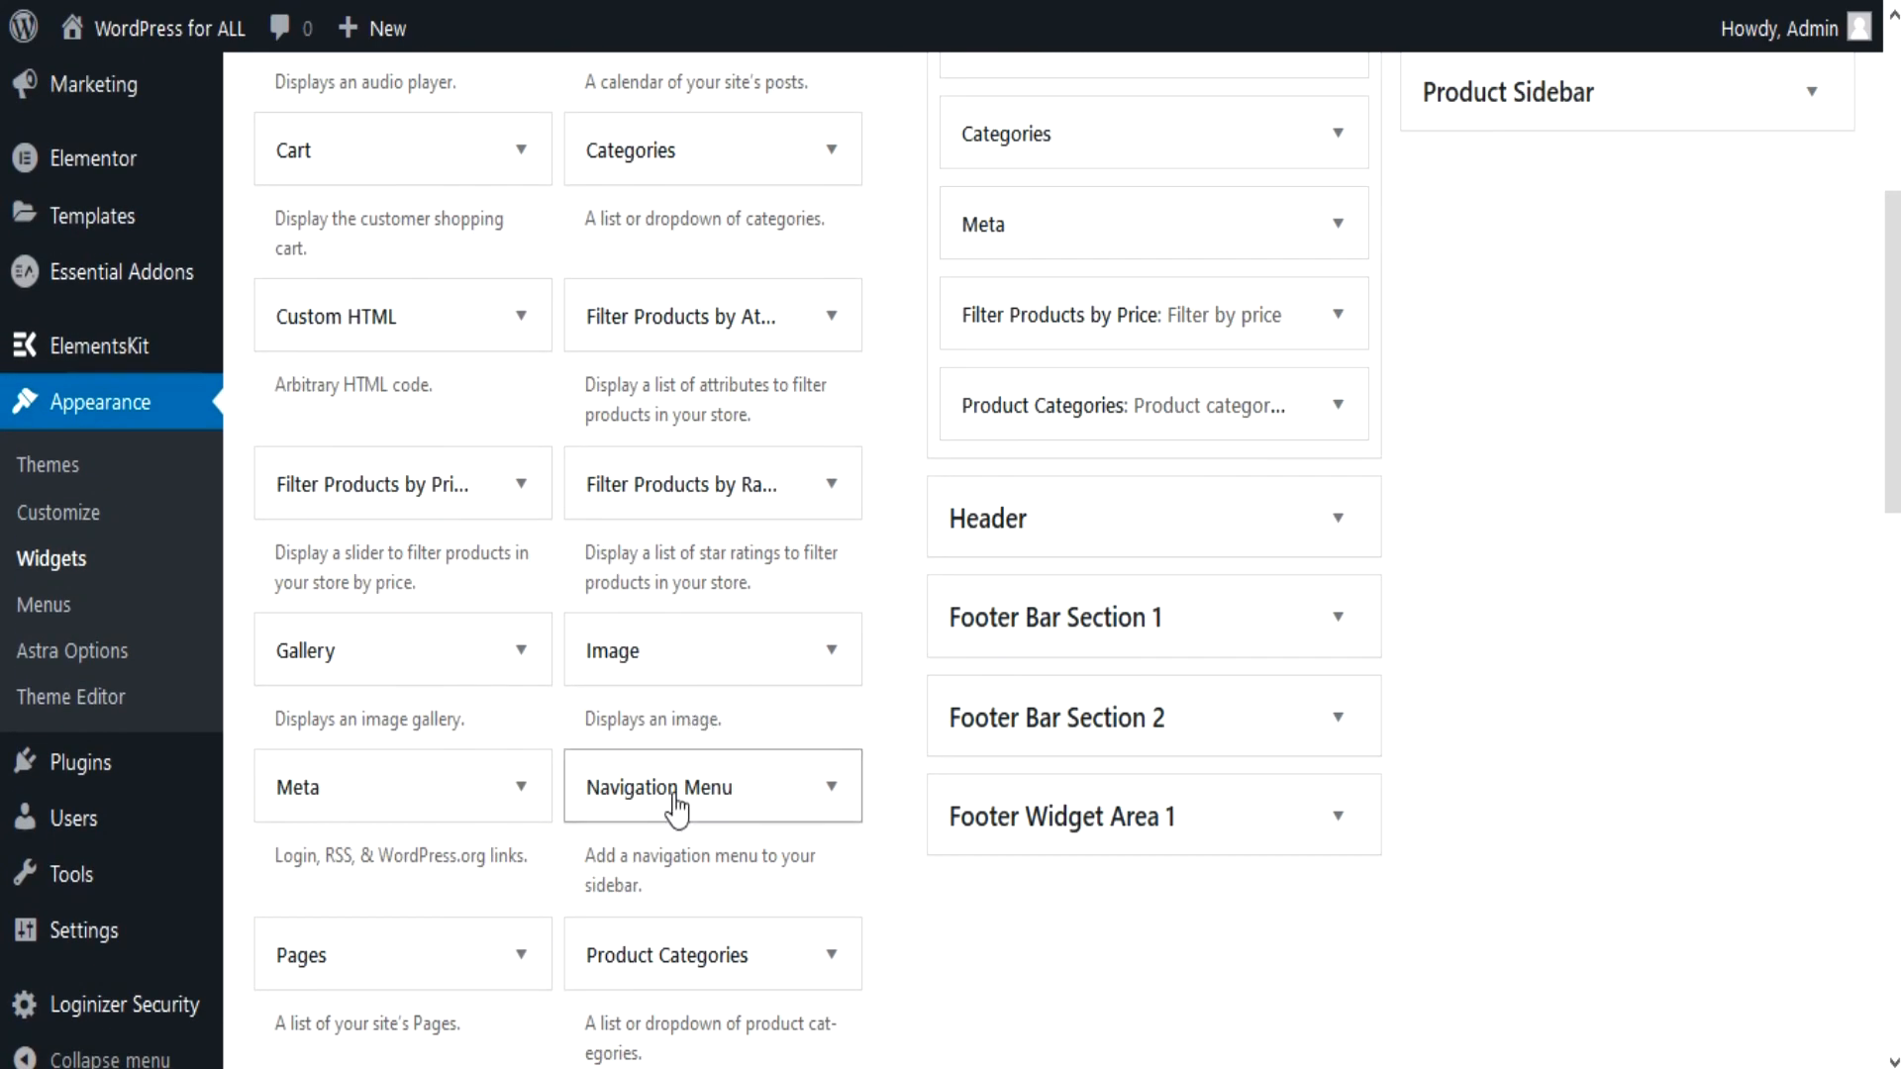
{"action": "left_click_drag", "start_coordinate": [802, 762], "coordinate": [1135, 267]}
{"action": "left_click", "coordinate": [1113, 483]}
{"action": "left_click", "coordinate": [1111, 555]}
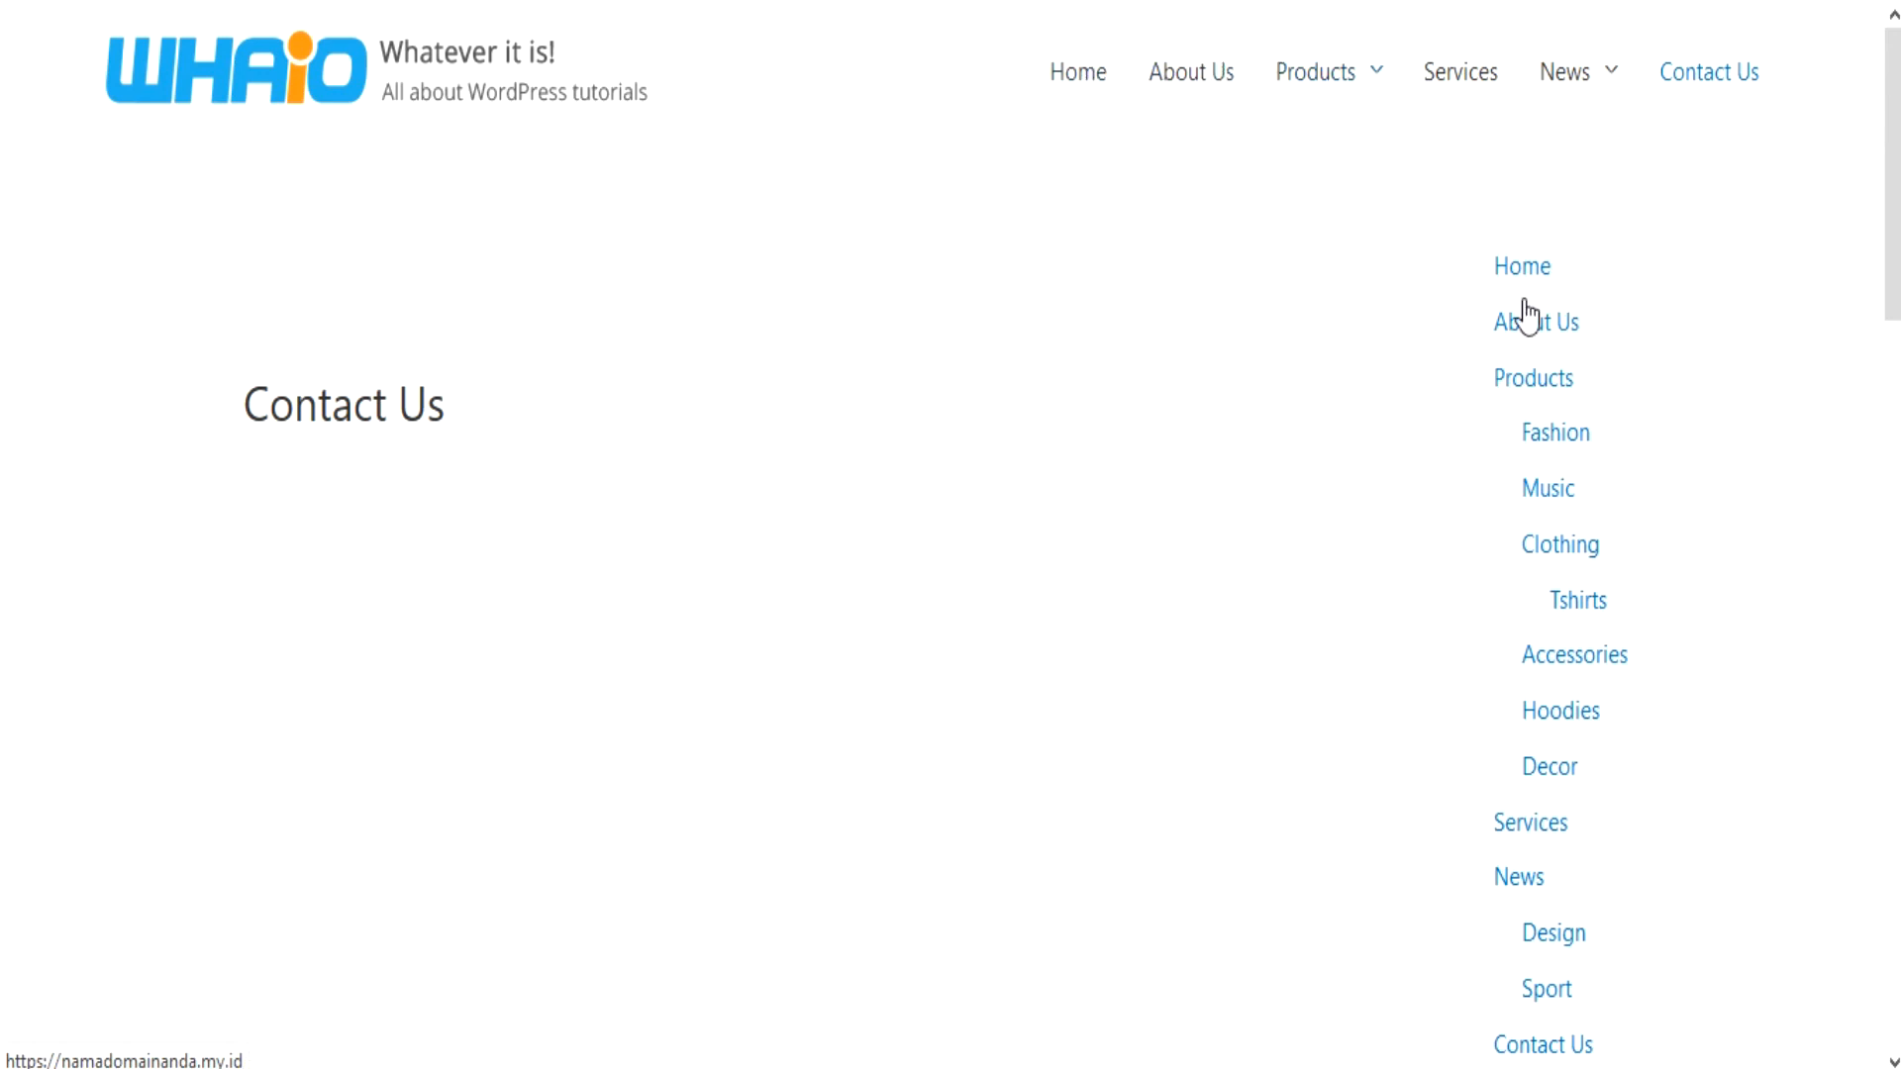
{"action": "scroll", "coordinate": [1517, 368], "scroll_direction": "down", "scroll_amount": 12}
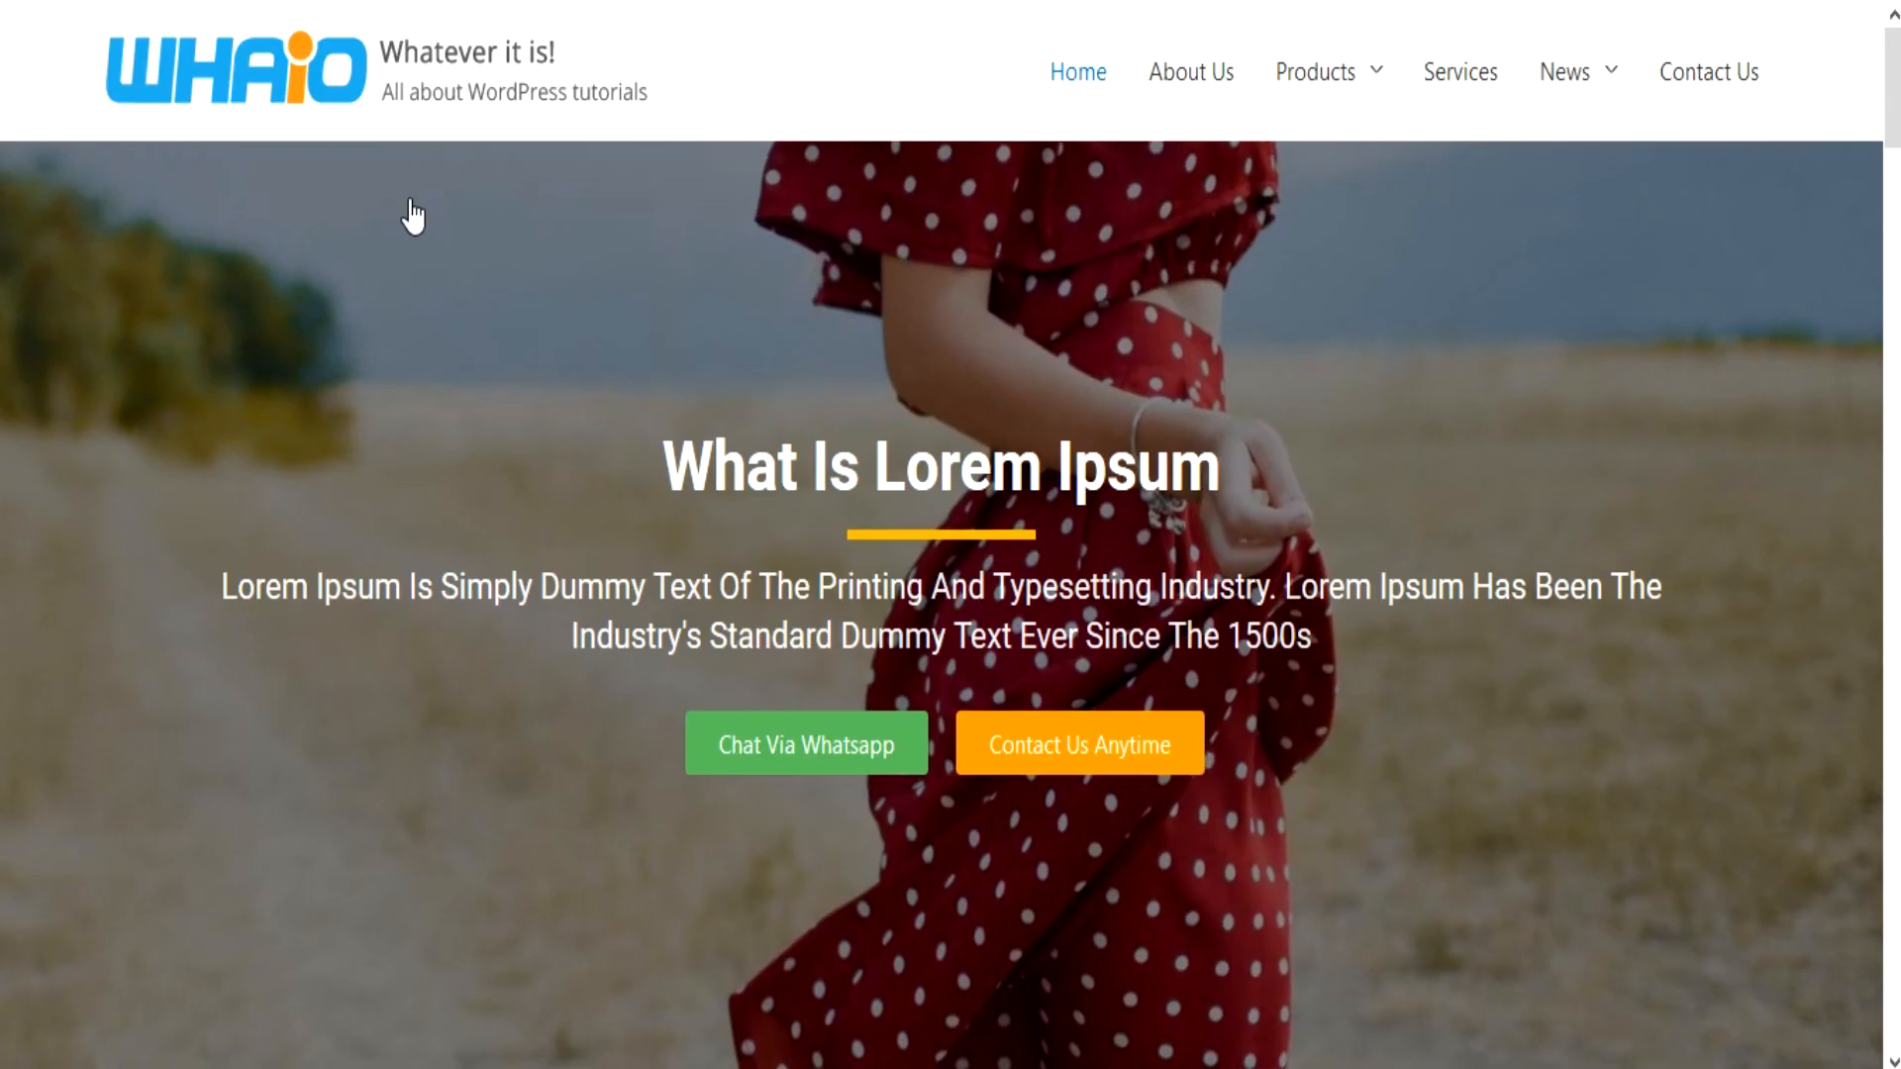